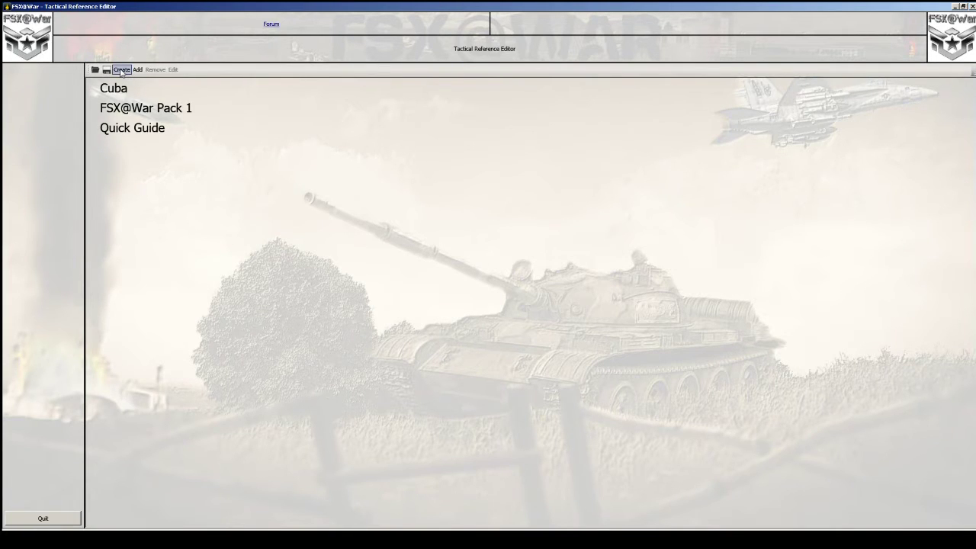
Create a new pack file named Guide_Rapide in the Packs folder
click(121, 70)
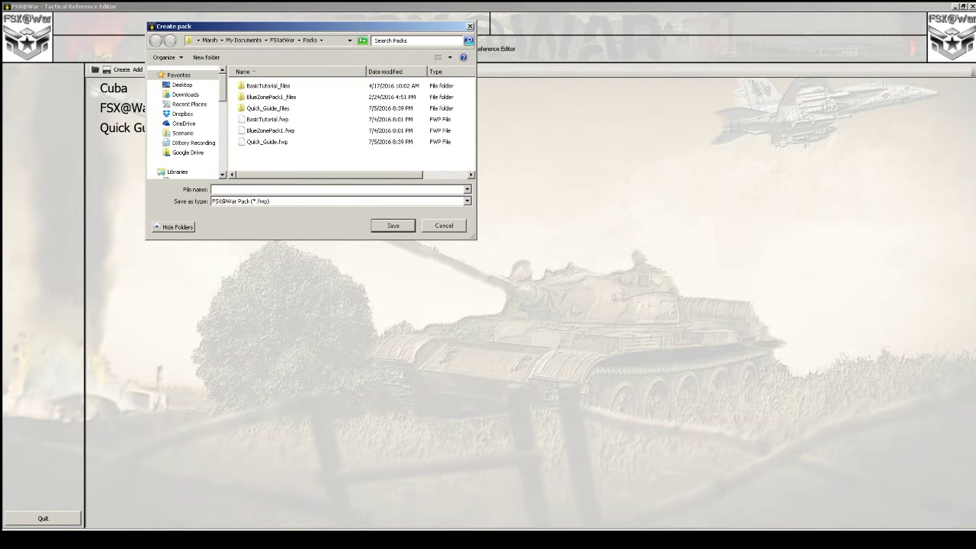
text(Guide_Rapide)
click(394, 225)
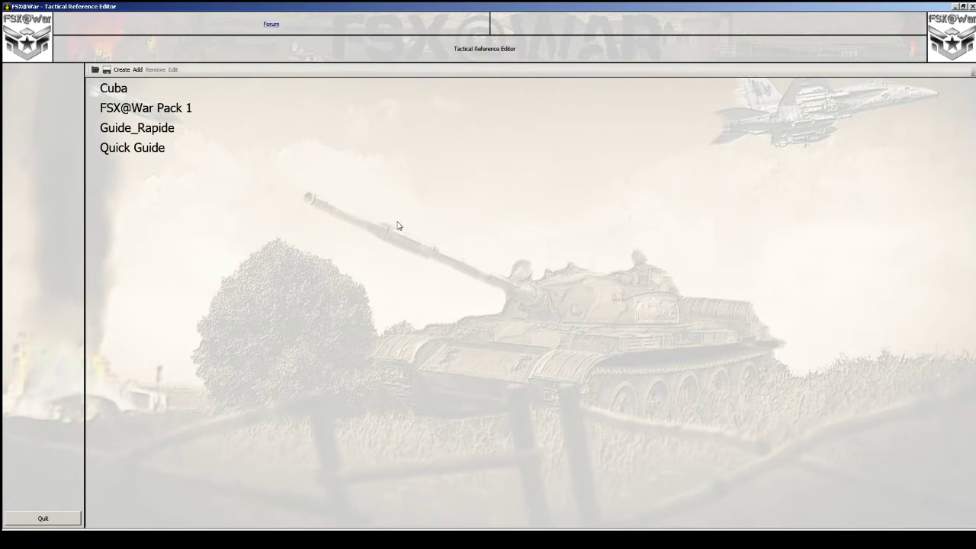
Open the properties of the Guide_Rapide pack and set its name to "Guide Rapide"
click(115, 134)
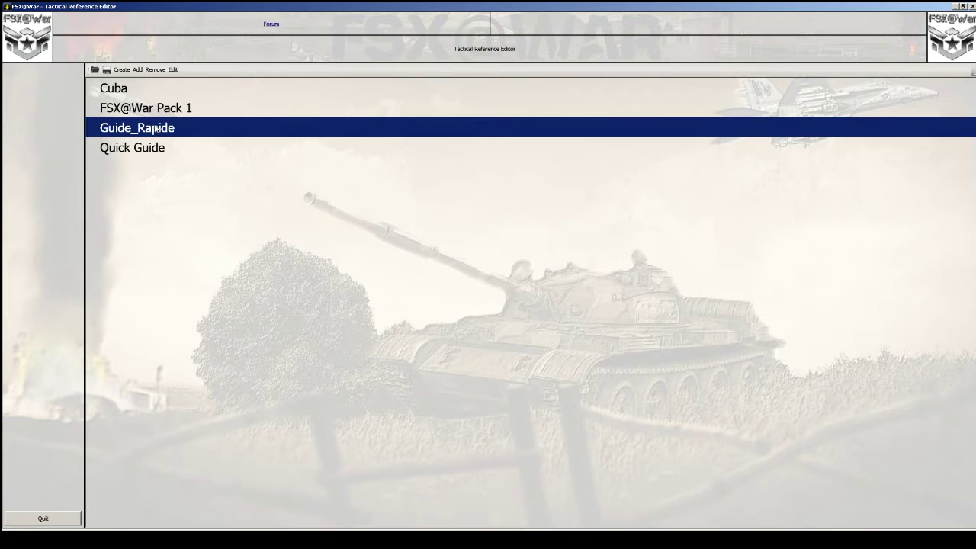
double_click(156, 128)
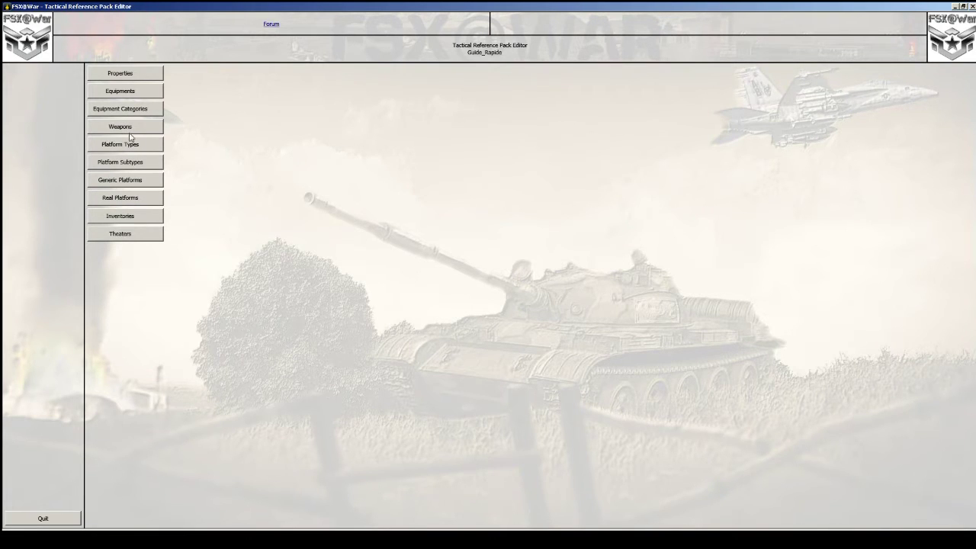
click(122, 73)
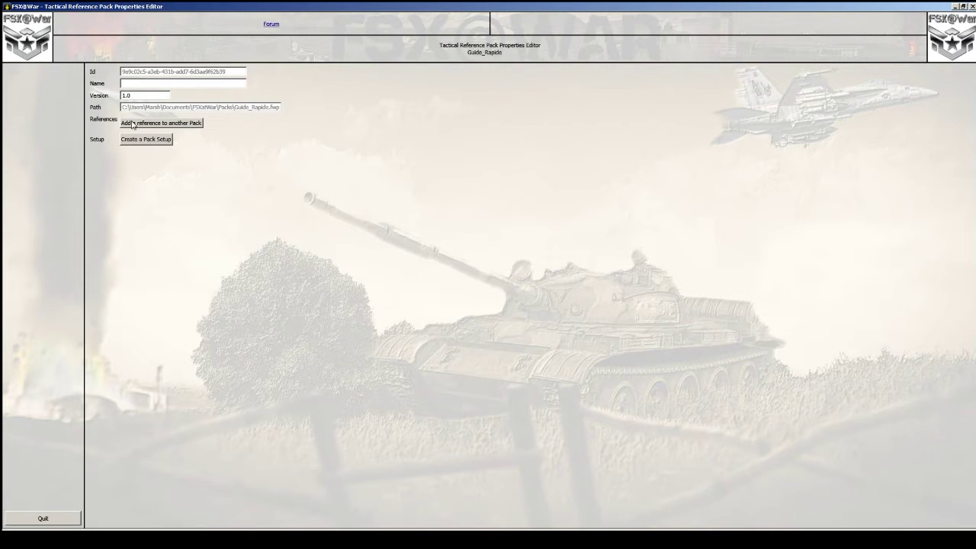
click(126, 84)
text(Guide Rapide)
Add a reference to FSX@War Pack 1 in the pack properties and return to the pack list
click(170, 127)
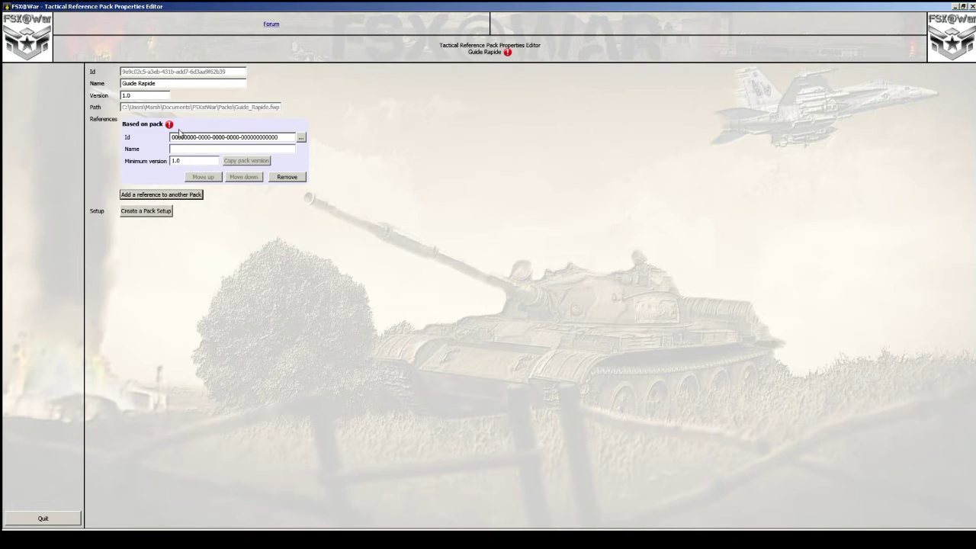
mouse_move(170, 125)
mouse_move(508, 53)
click(187, 137)
click(302, 139)
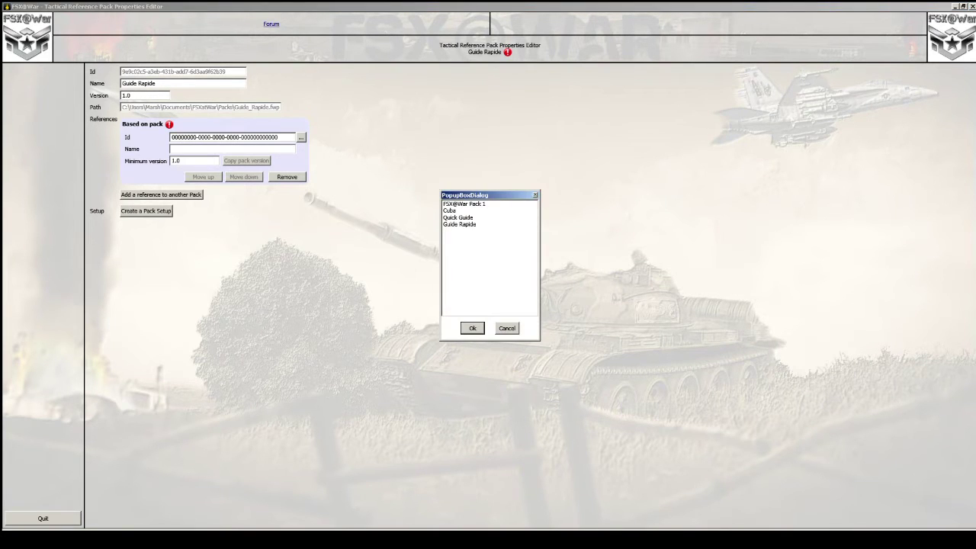
drag(473, 195, 348, 136)
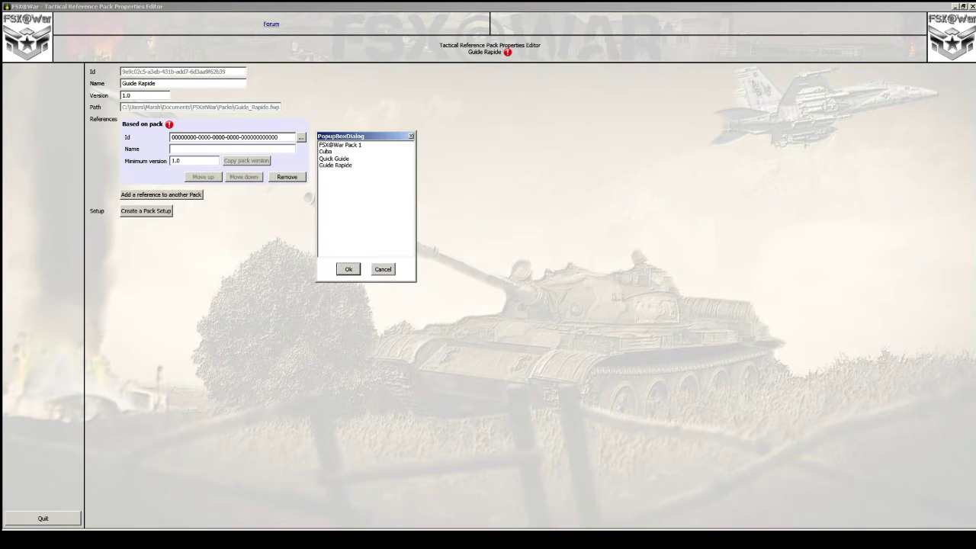
click(340, 145)
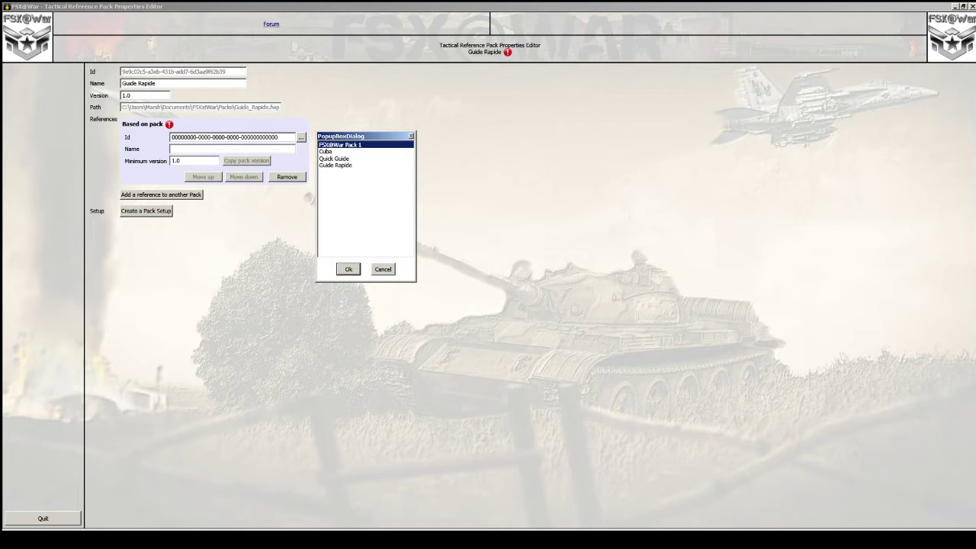
click(348, 269)
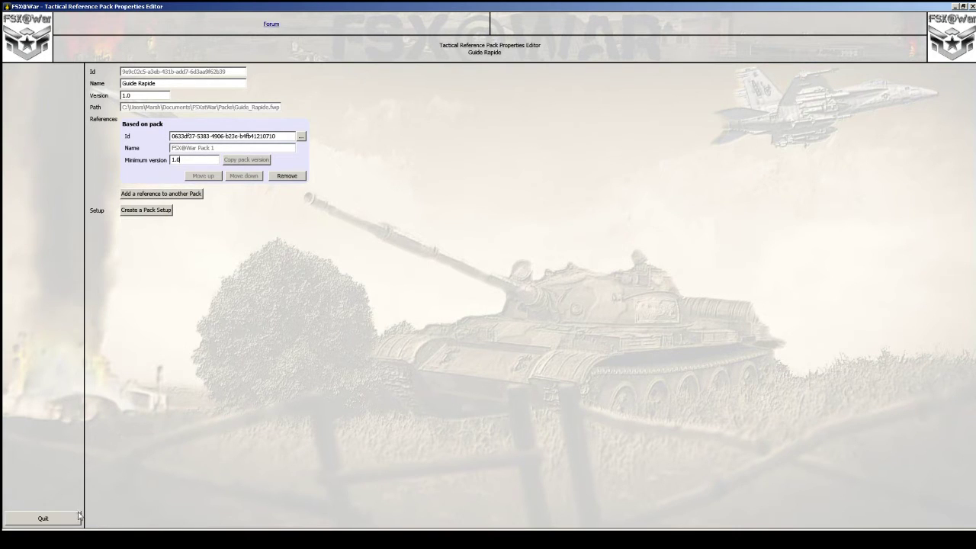
click(54, 520)
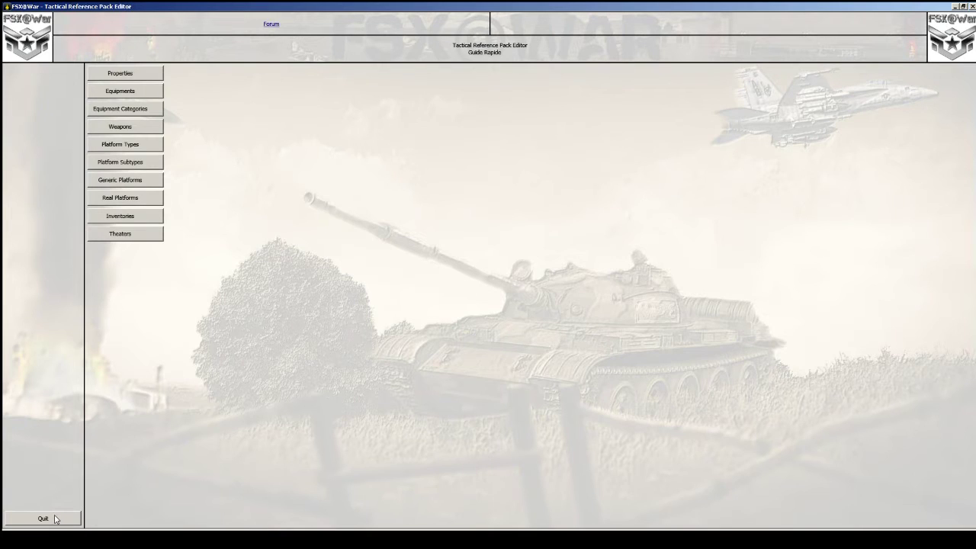
click(55, 522)
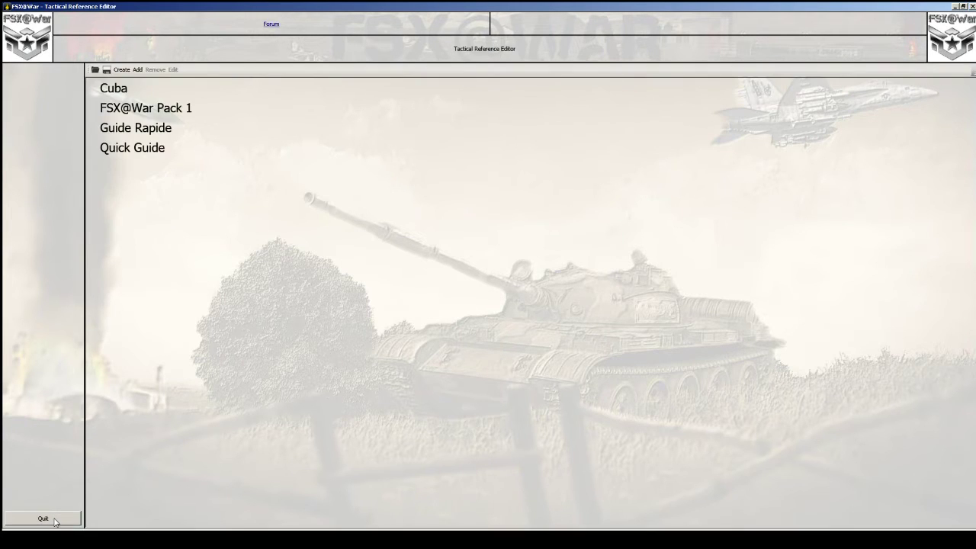
click(155, 136)
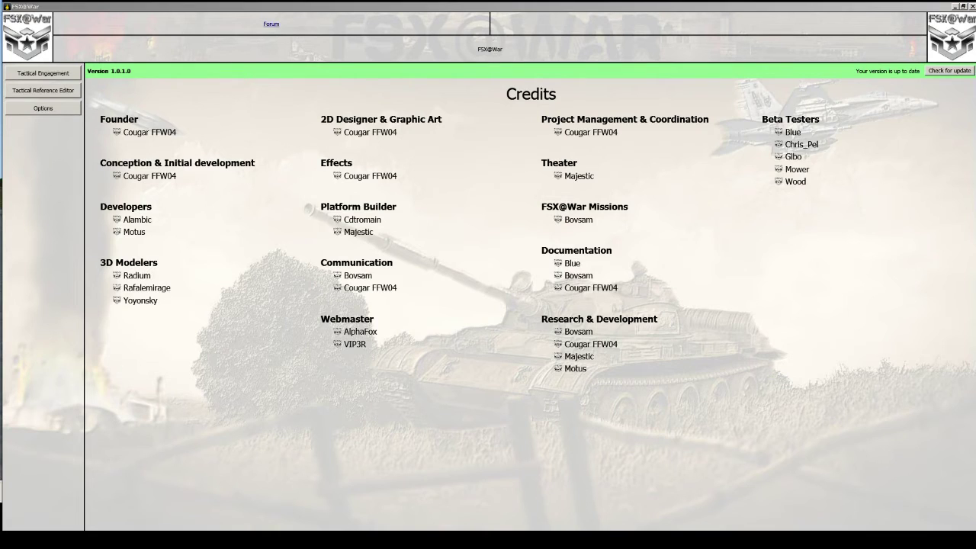
Open Tactical Engagement and examine the map around Bosnia and the Adriatic coast
click(36, 75)
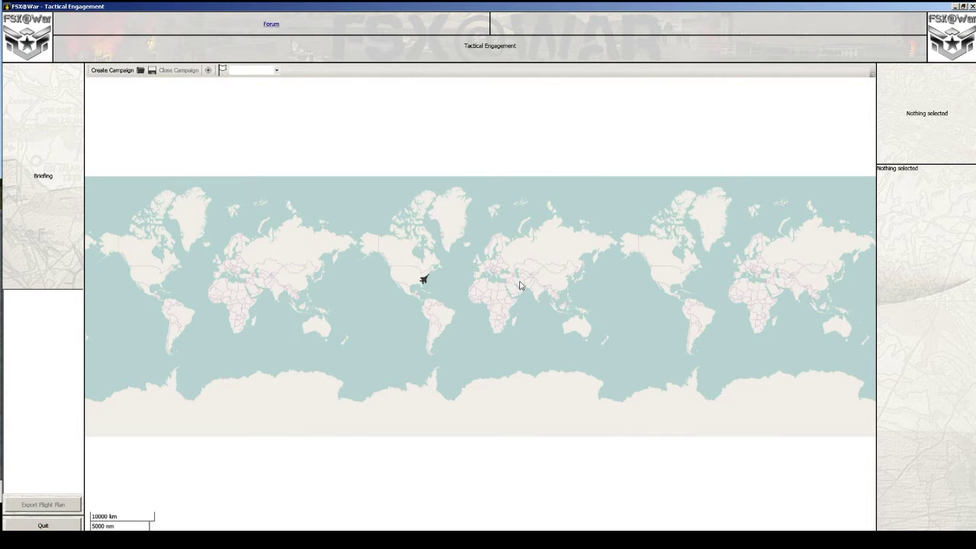
scroll(519, 282, up, 3)
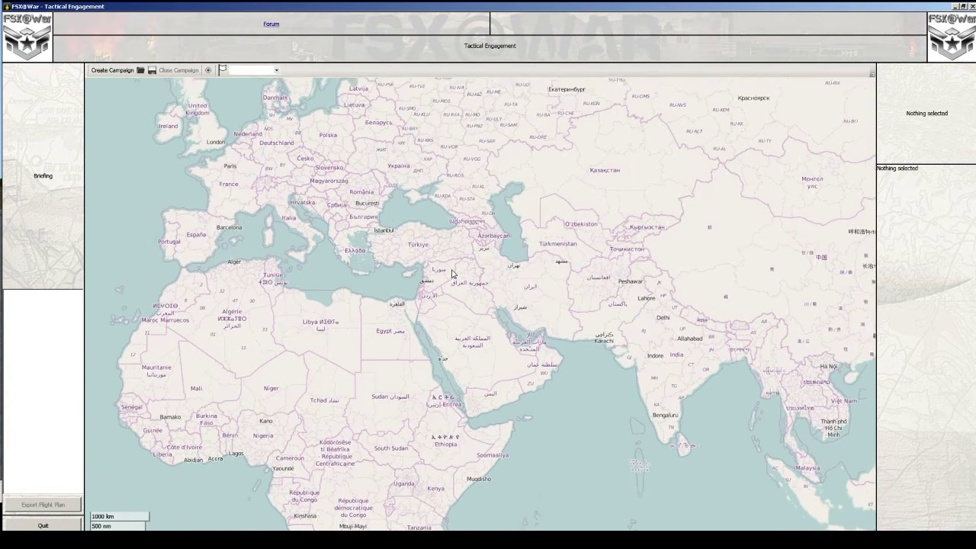
drag(478, 296, 602, 301)
scroll(461, 305, up, 1)
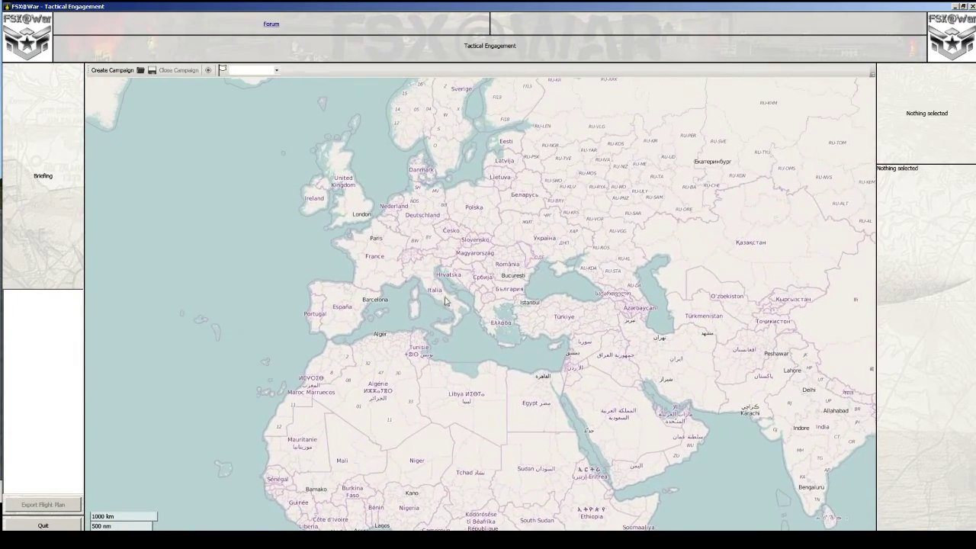
scroll(494, 300, up, 1)
scroll(494, 300, up, 2)
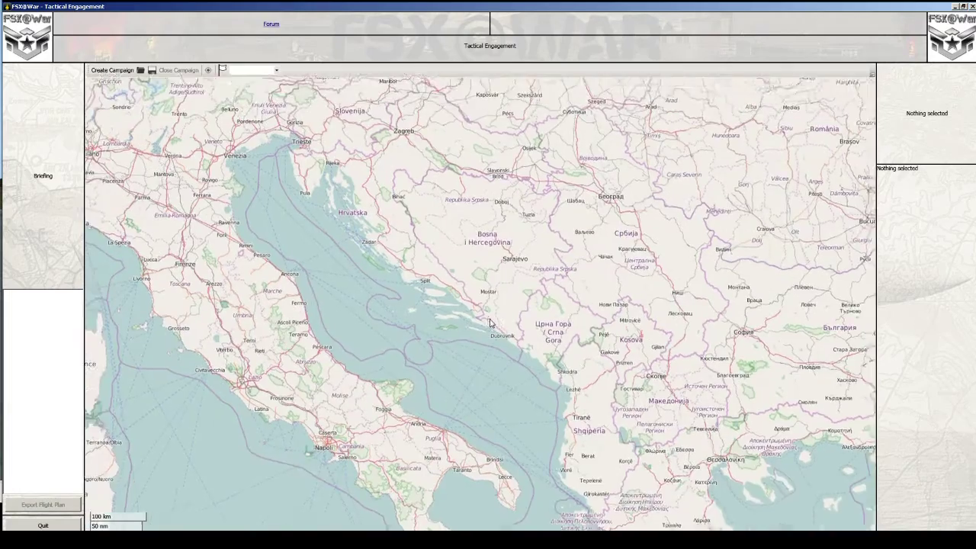
scroll(503, 319, up, 2)
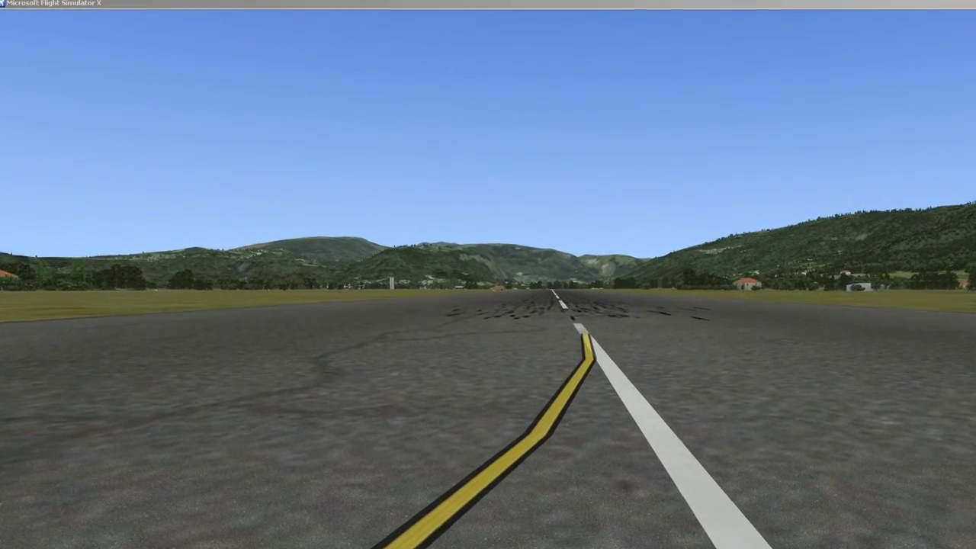
Switch to Microsoft Flight Simulator X and toggle the coordinate readout and slew mode
key(shift+z)
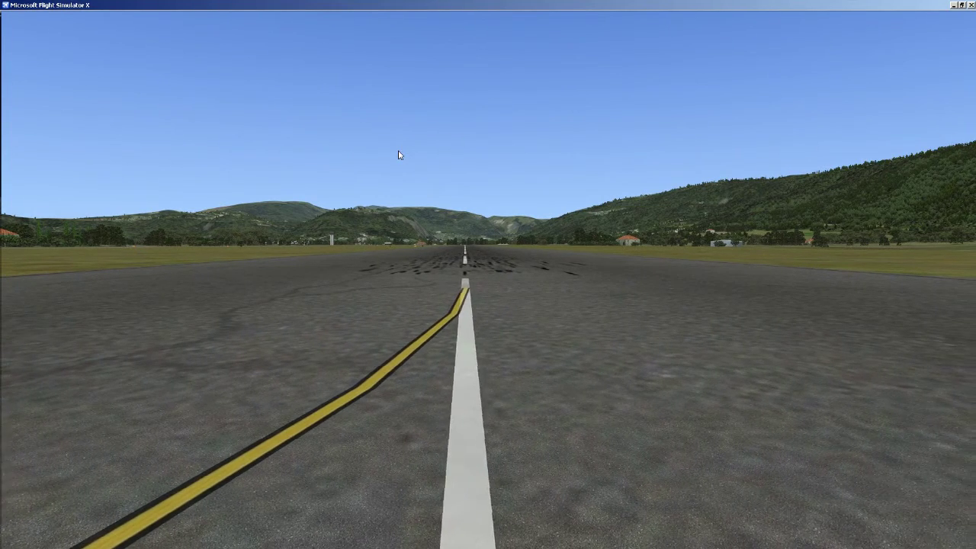
key(y)
key(y)
key(y)
key(y)
key(y)
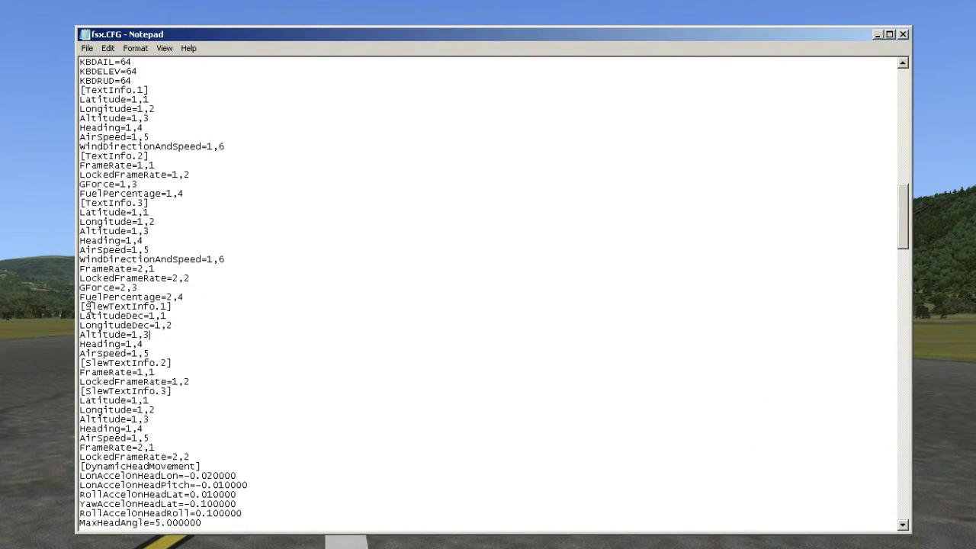
Examine the decimal latitude and longitude entries under [SlewTextInfo.1] in fsx.CFG in Notepad
drag(86, 306, 175, 307)
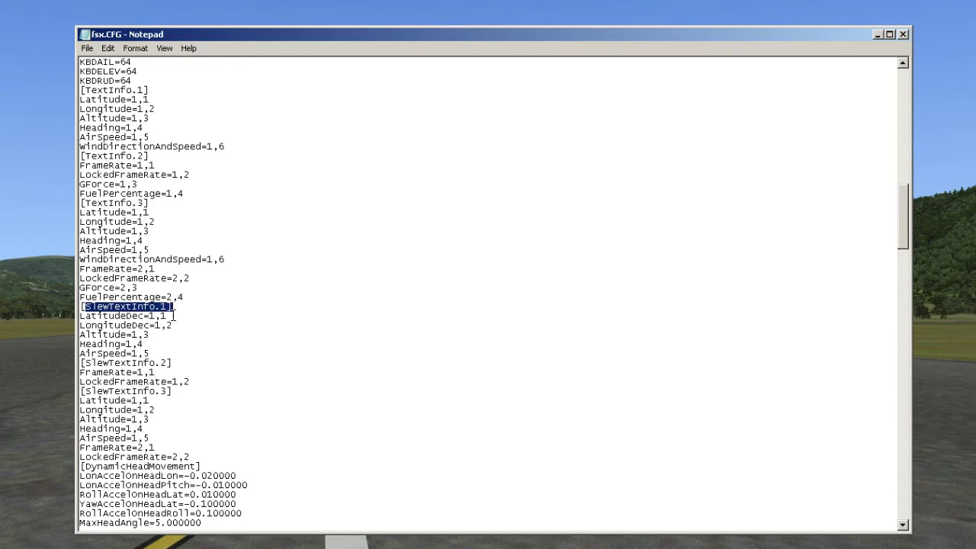
click(81, 319)
drag(81, 321, 187, 328)
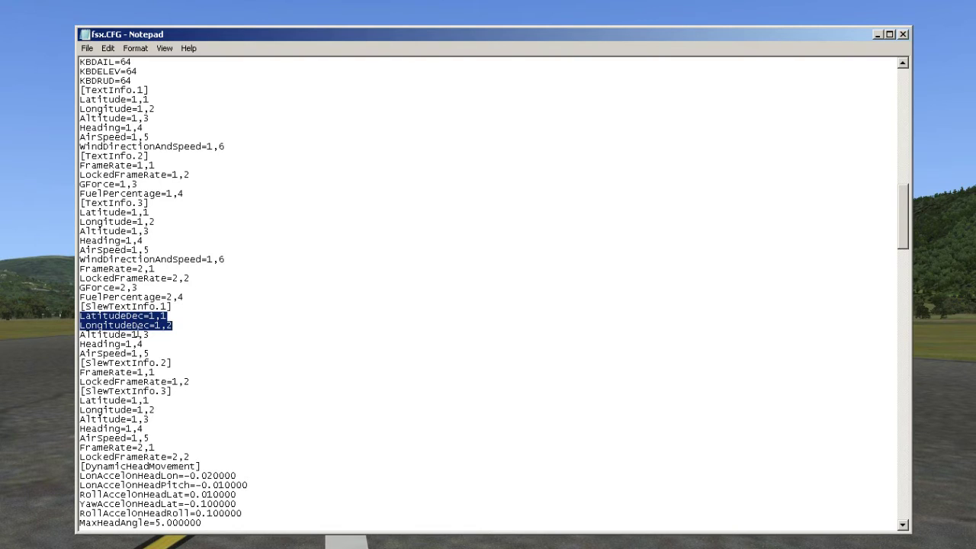
Return to Flight Simulator X, show the coordinate readout, and slew the aircraft up from the runway while turning it towards the fields
key(alt+Tab)
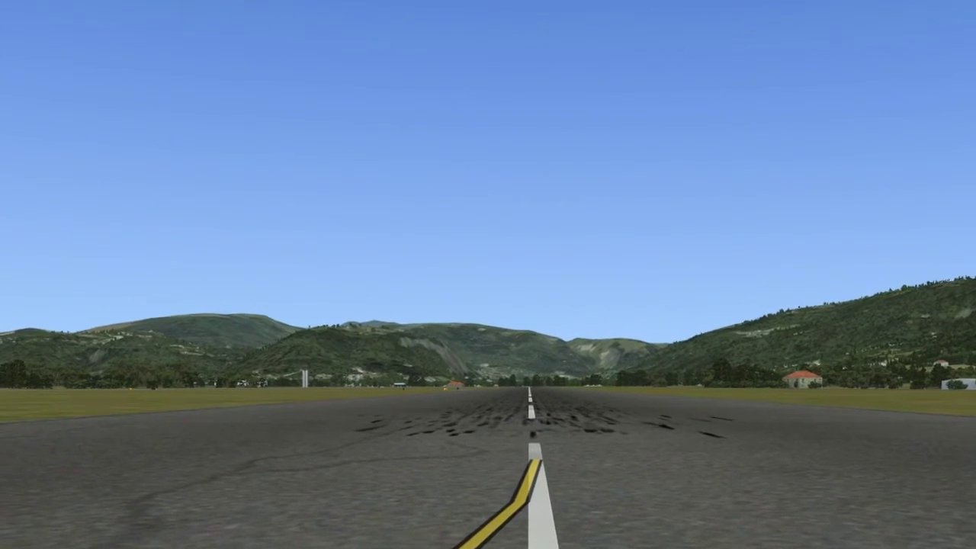
key(shift+z)
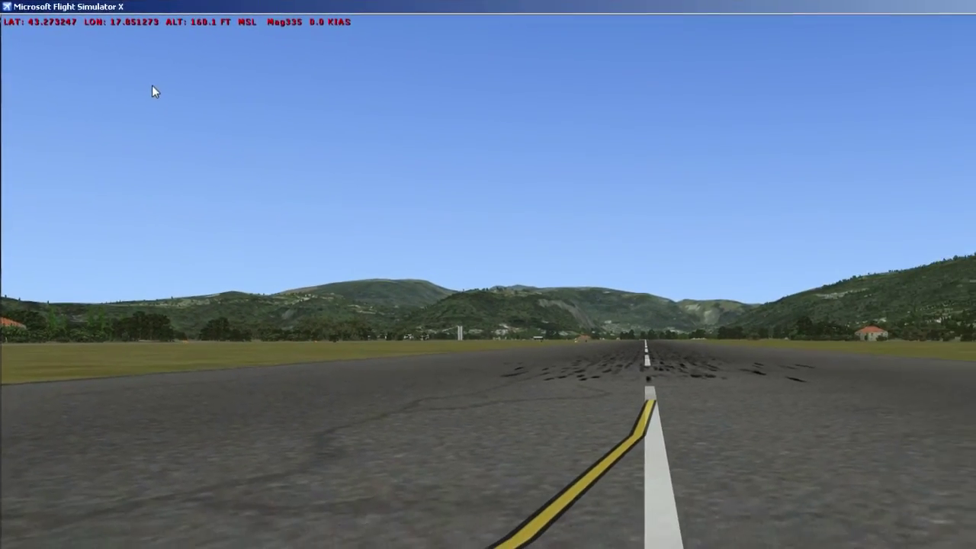
key(F4)
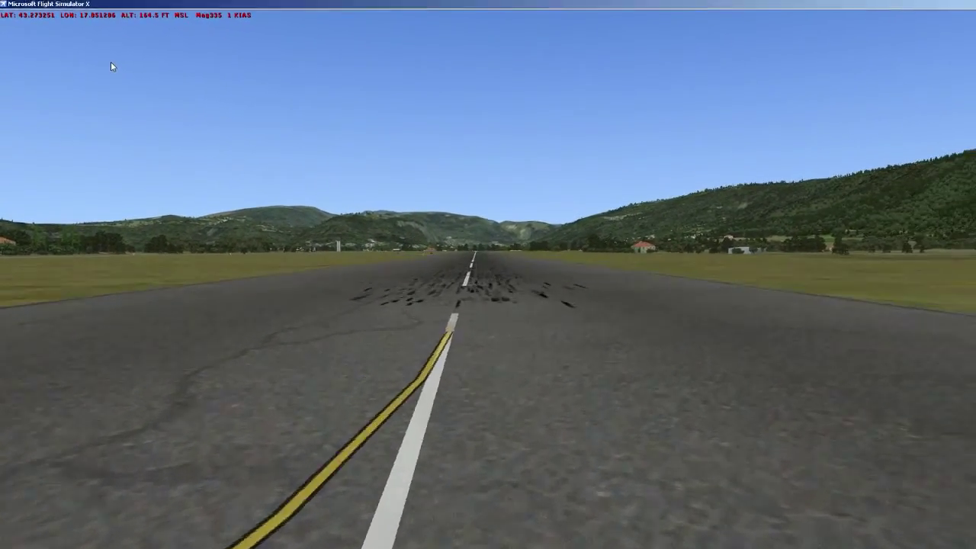
key(KP_3)
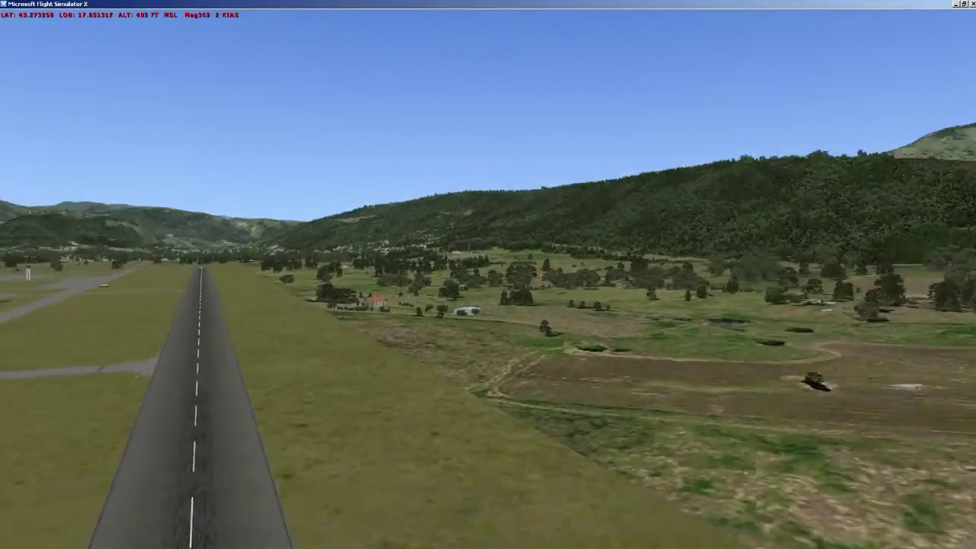
key(KP_1)
key(F1)
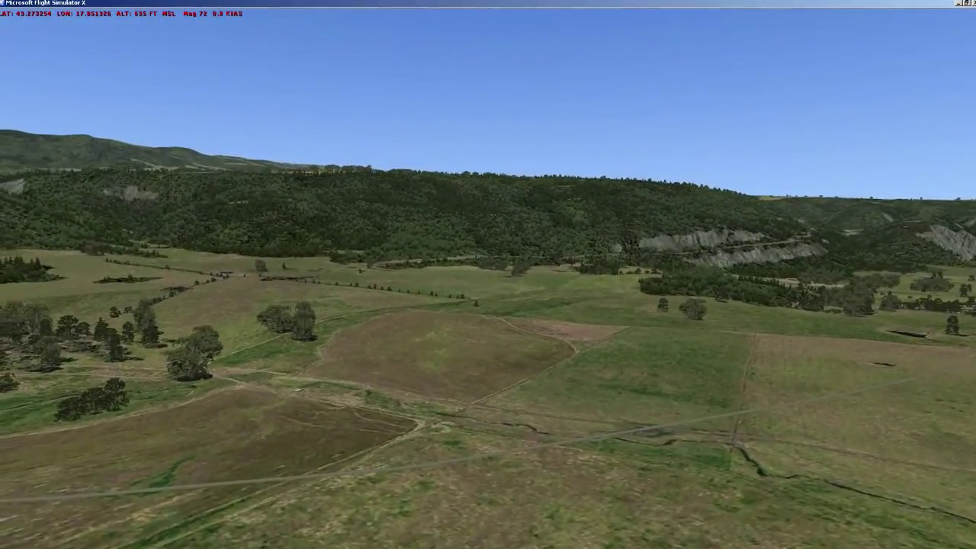
key(F4)
key(KP_8)
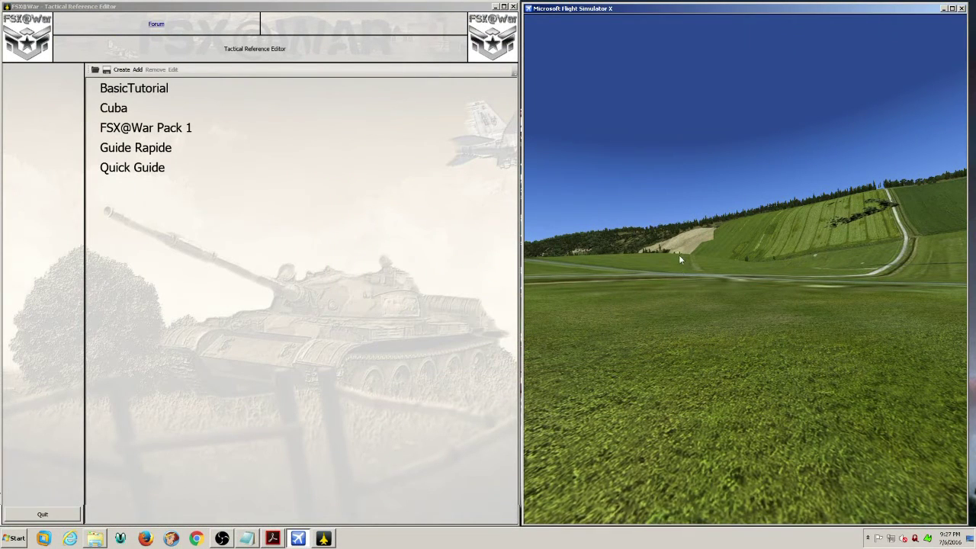
Enable slew mode in the simulator and open the generic platforms of the Guide Rapide pack in FSX@War
key(y)
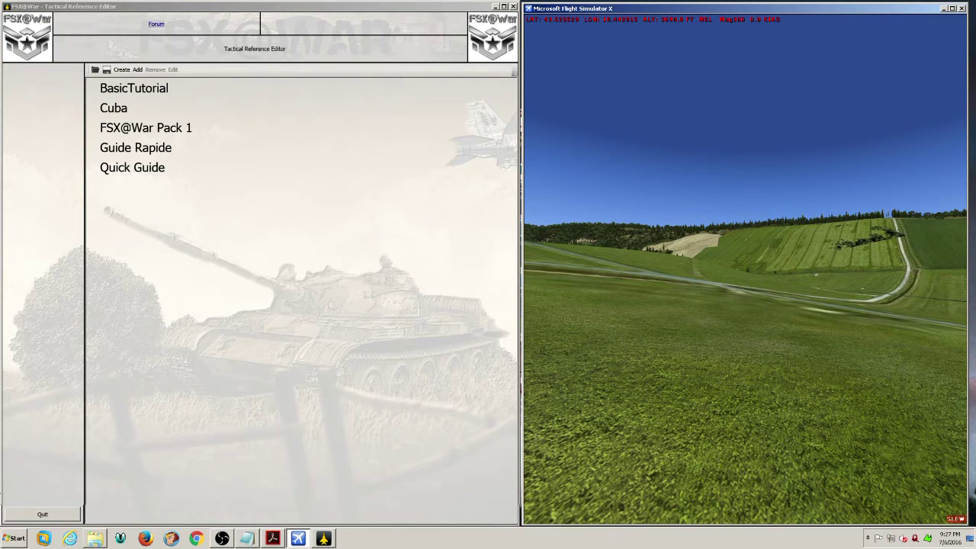
click(140, 153)
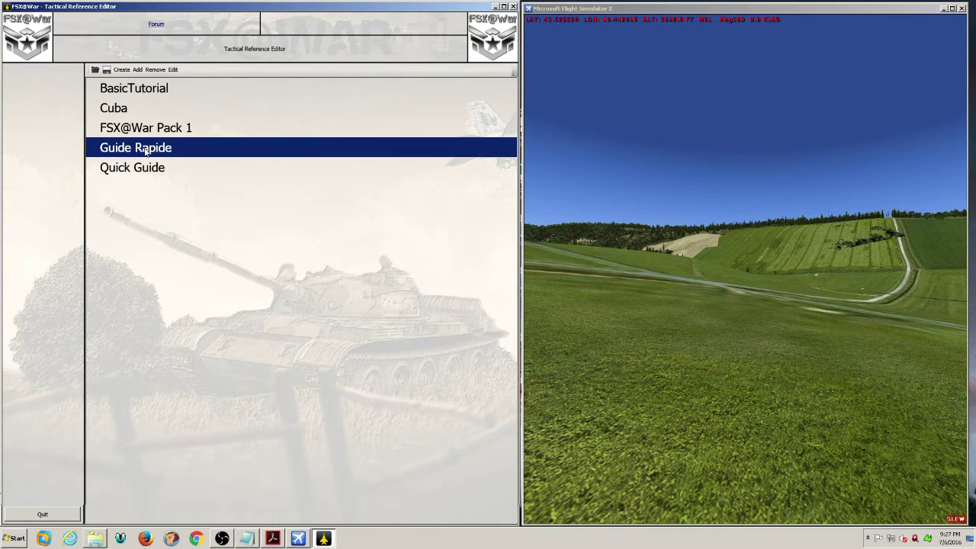
double_click(146, 150)
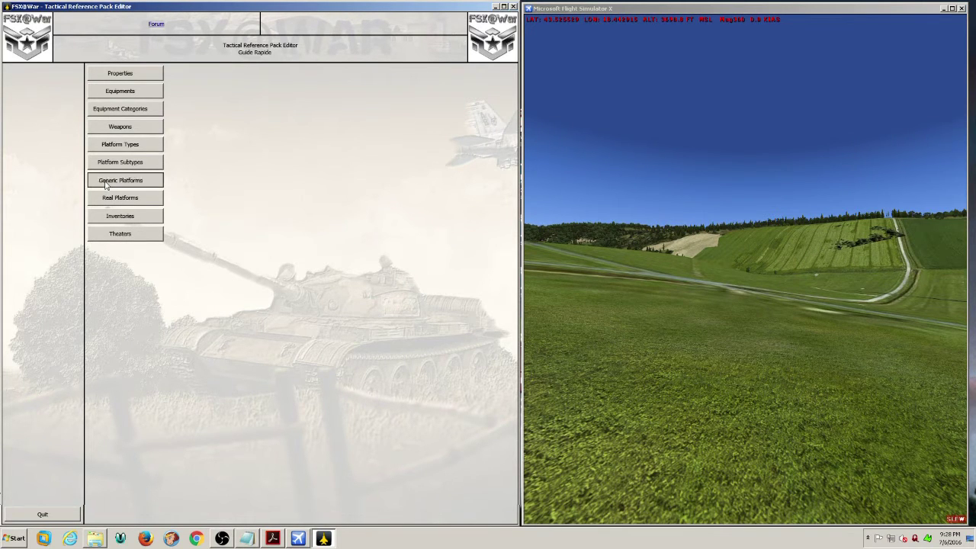
click(106, 184)
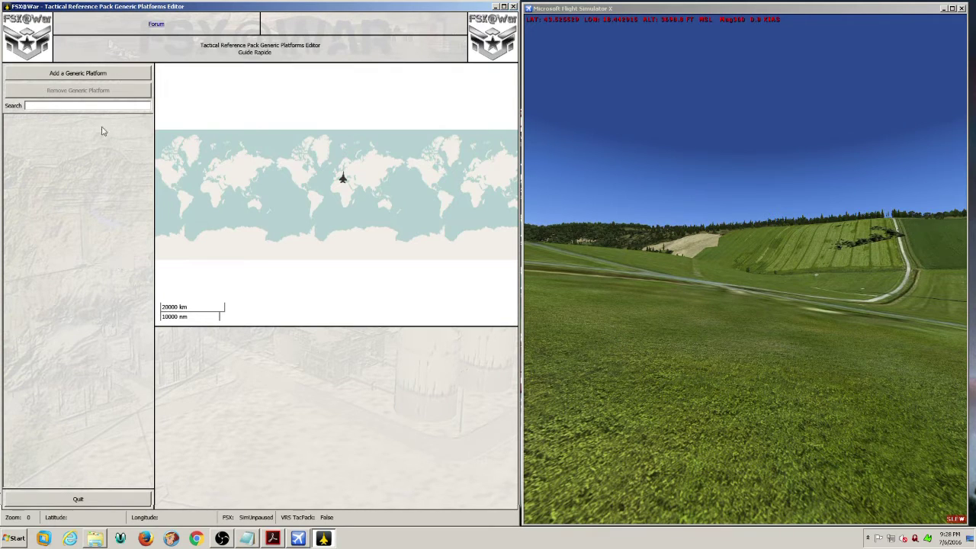
Add a generic platform to the Guide Rapide pack and give it the file name Mon_Usine
click(64, 74)
click(87, 75)
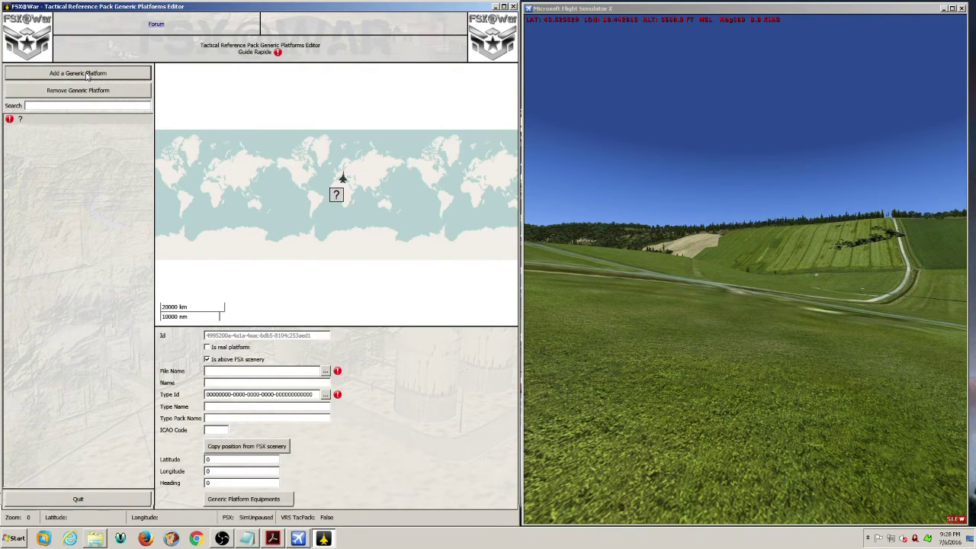
click(43, 120)
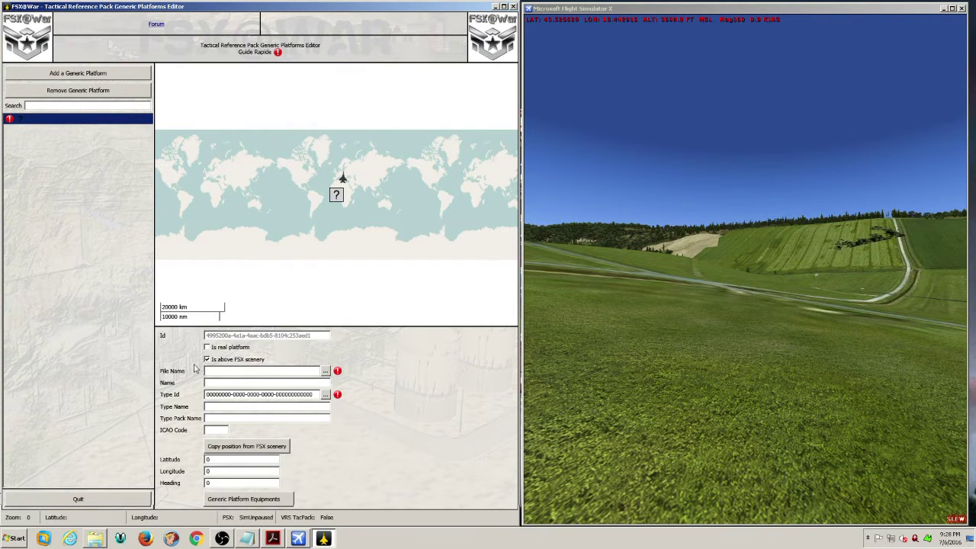
click(221, 373)
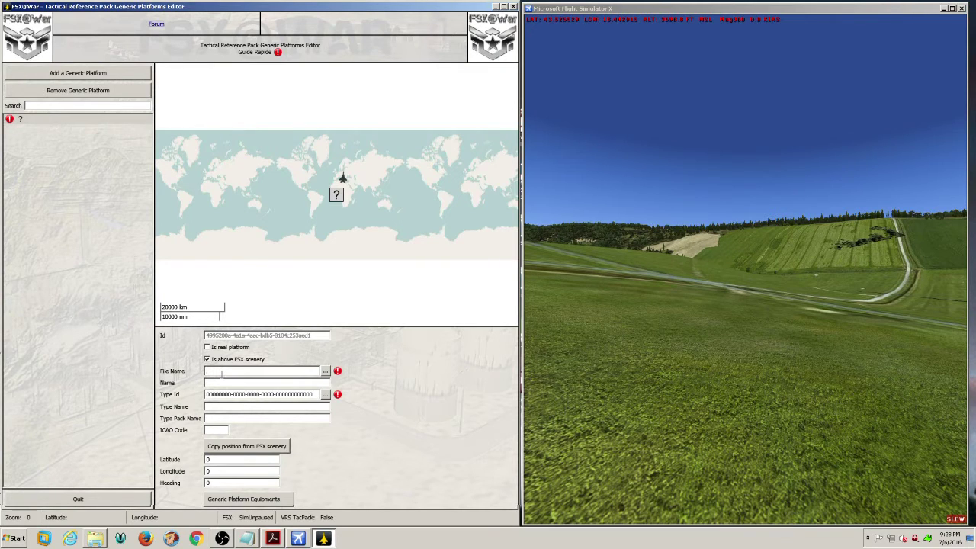
text(Mon_U)
Set the platform's type to Factory from FSX@War Pack 1
click(325, 395)
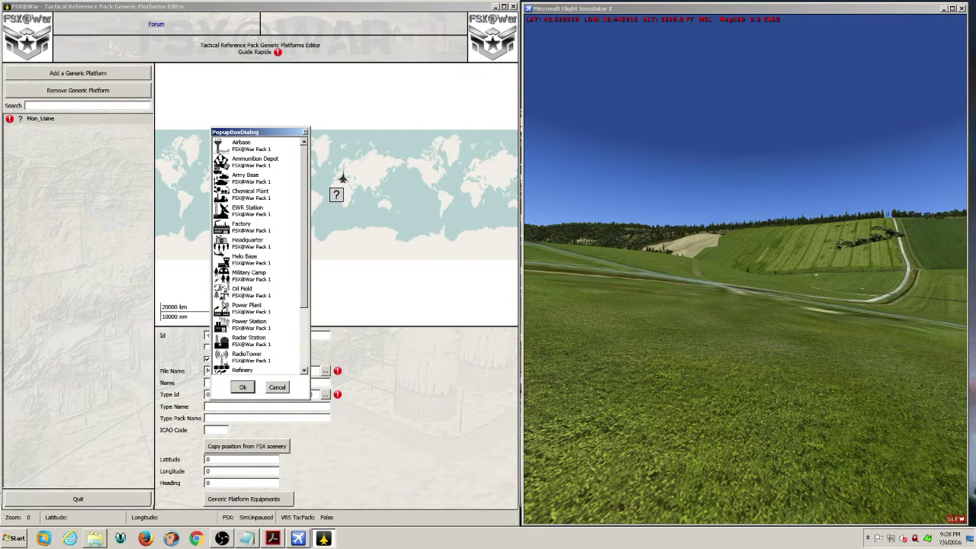
click(252, 226)
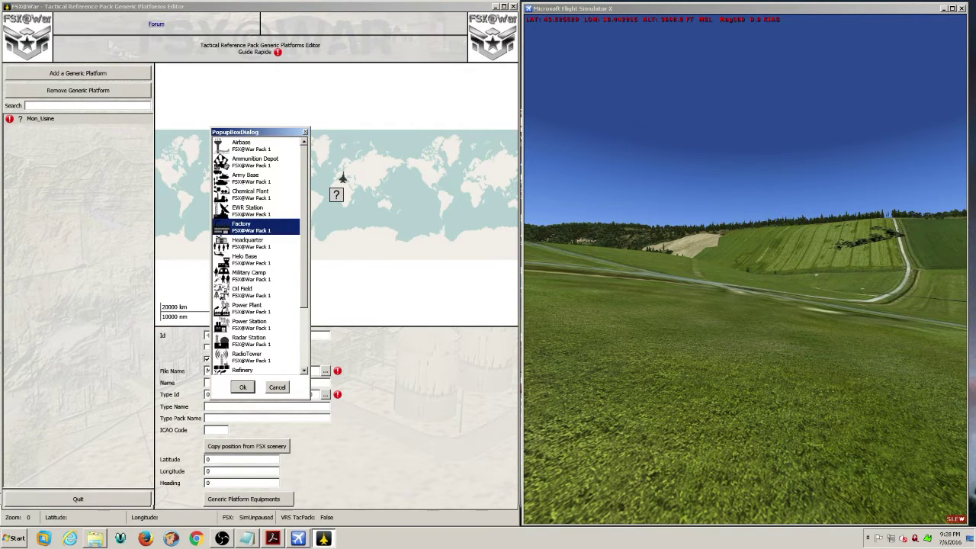
click(242, 387)
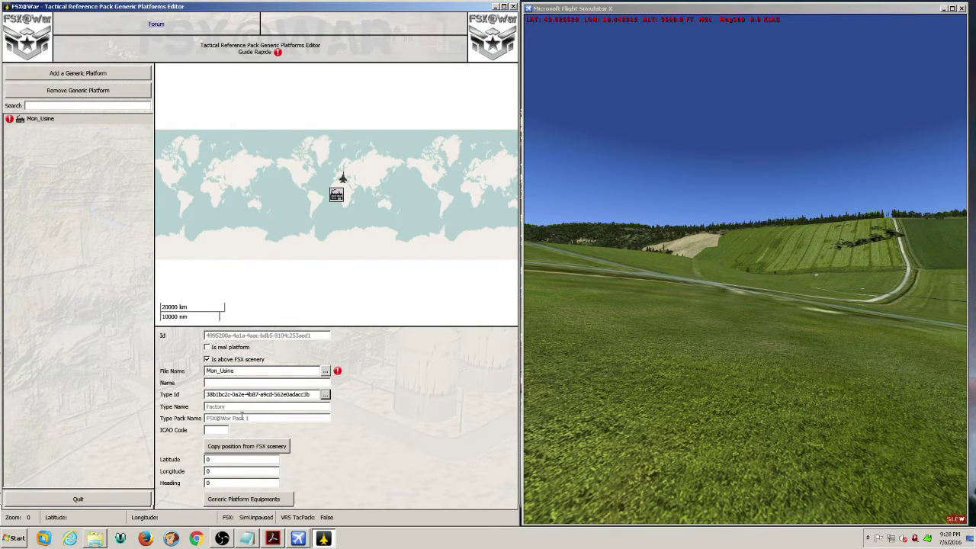
drag(250, 418, 206, 417)
click(218, 432)
Set the Mon_Usine platform's latitude to 43.525838 and its longitude to 18.442918
key(alt+Tab)
key(y)
key(y)
key(y)
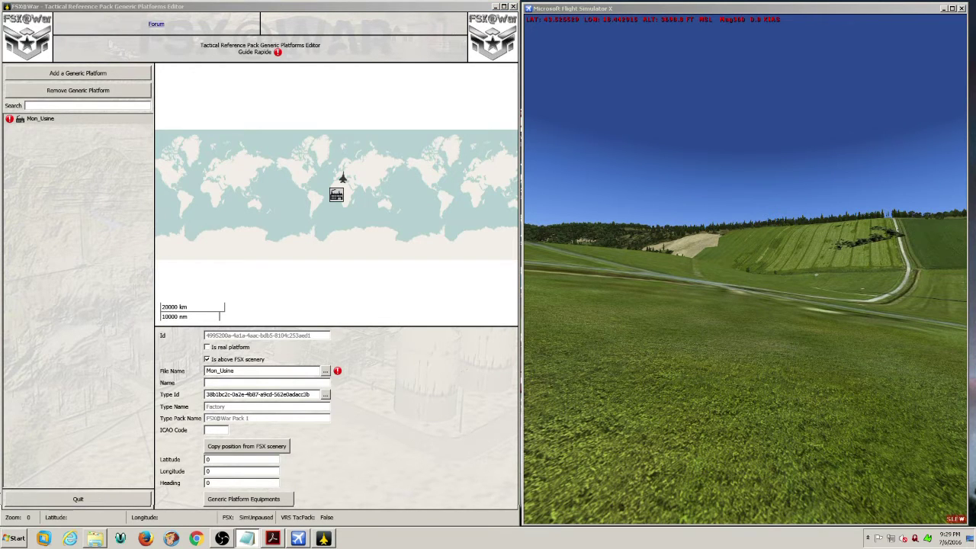
click(208, 460)
text(43.525838)
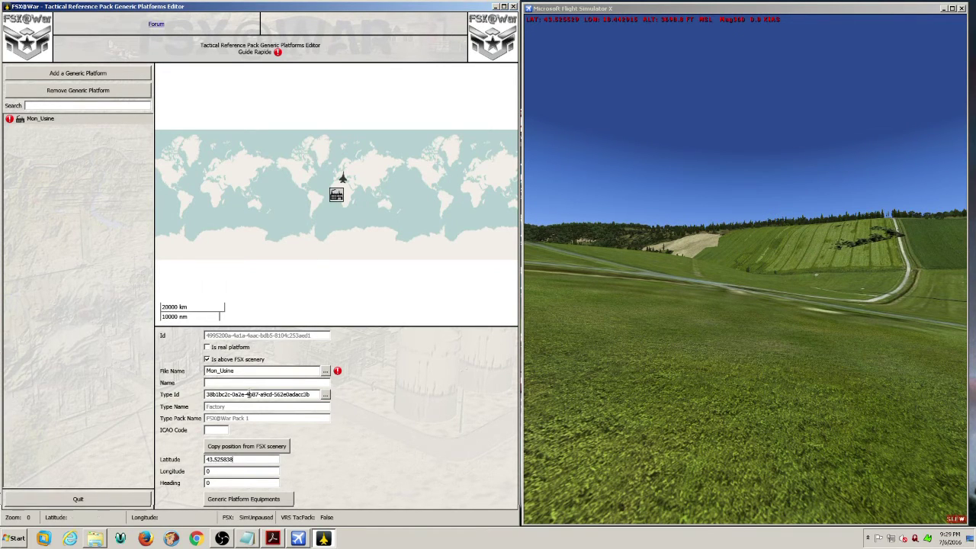
click(219, 472)
key(alt+Tab)
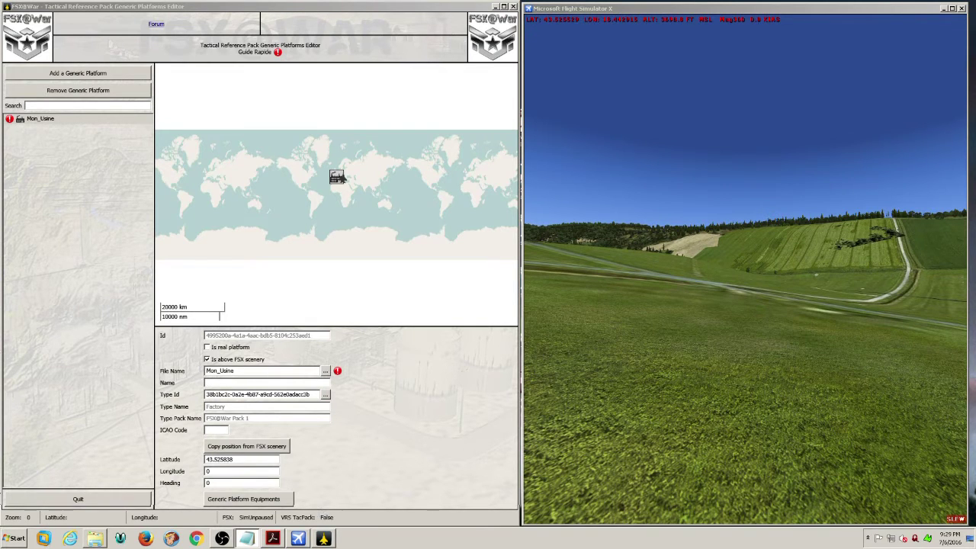
click(213, 471)
text(18.442918)
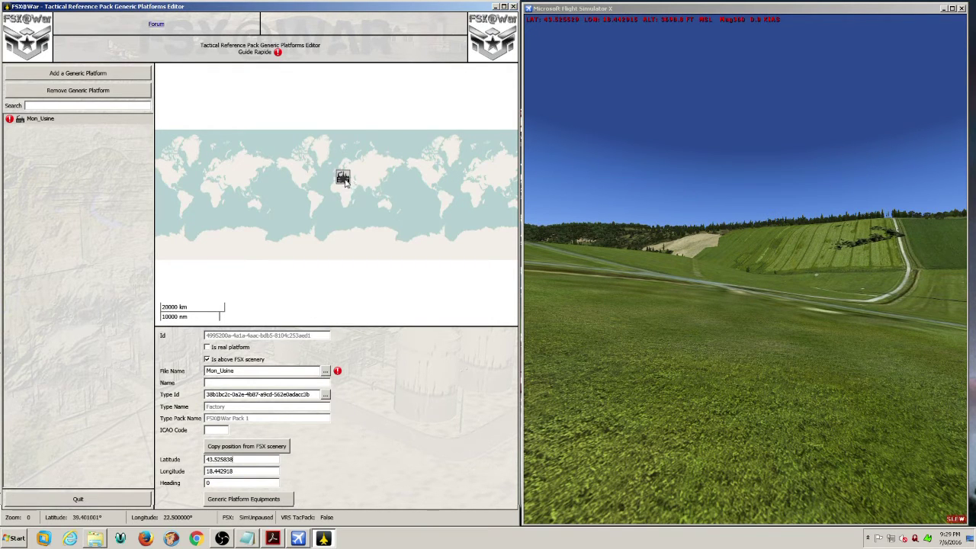
Locate the factory on the map near Vlaholje and name the platform Valholje Usine
scroll(344, 181, up, 4)
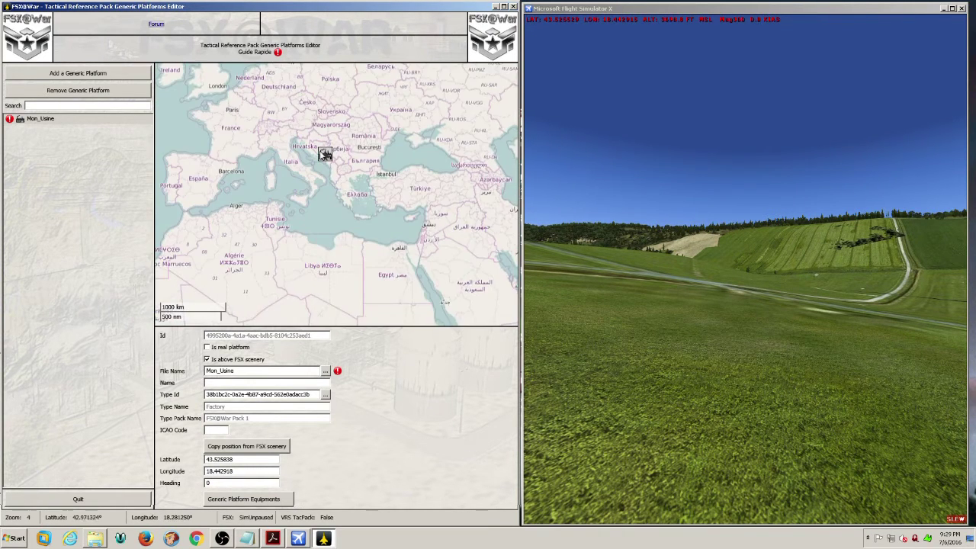
scroll(325, 155, up, 2)
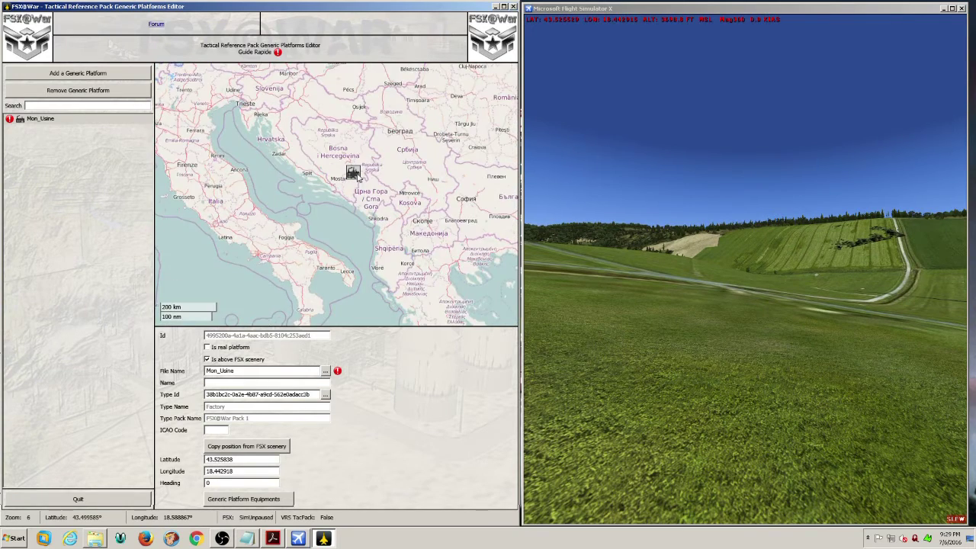
scroll(356, 177, up, 2)
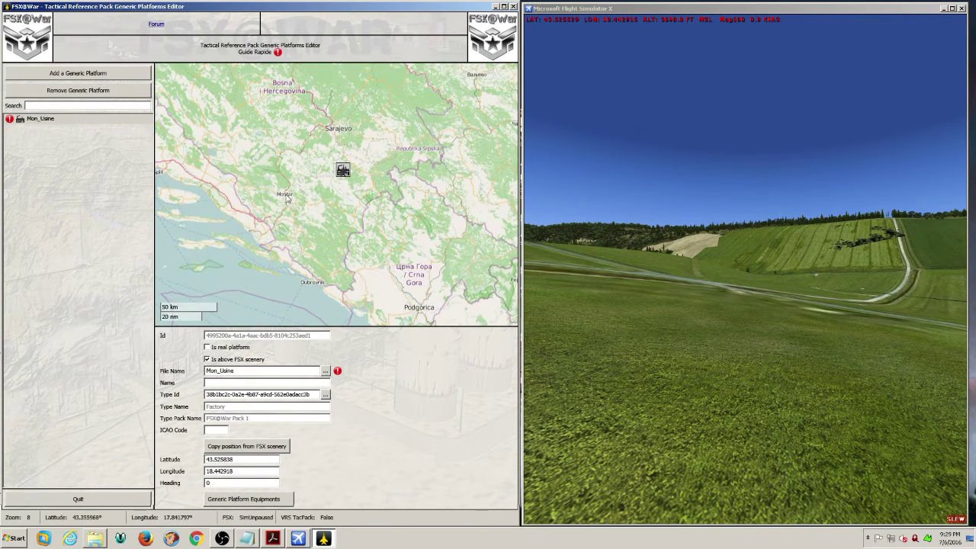
scroll(349, 162, up, 2)
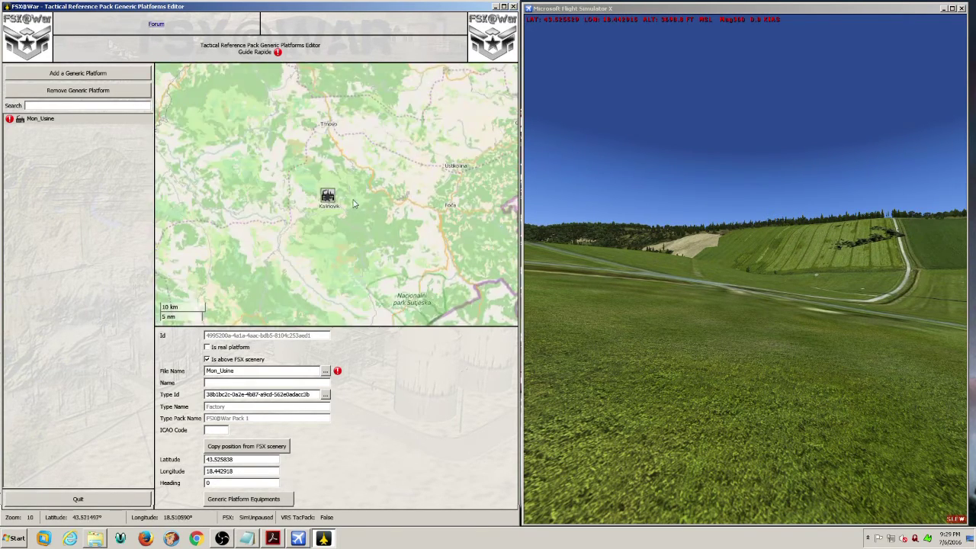
scroll(342, 206, up, 3)
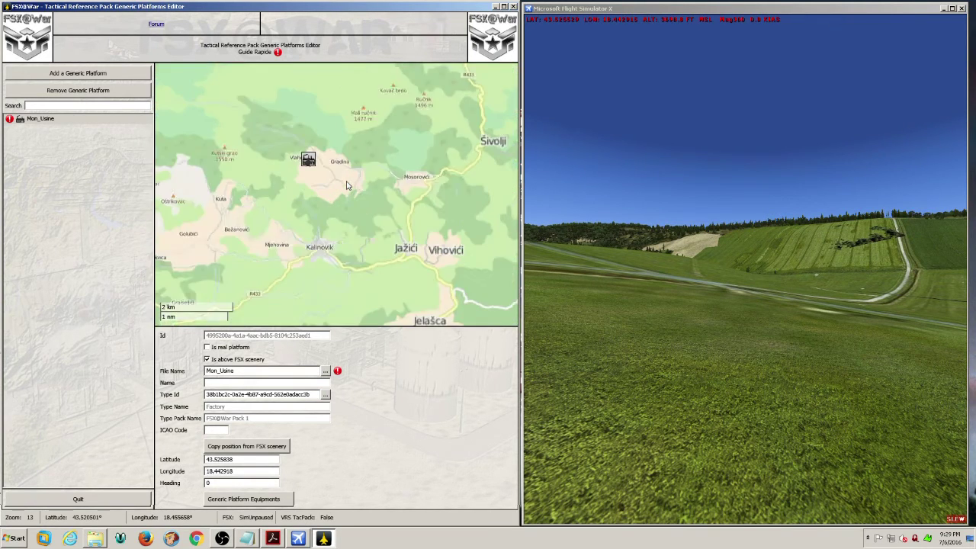
scroll(308, 161, up, 2)
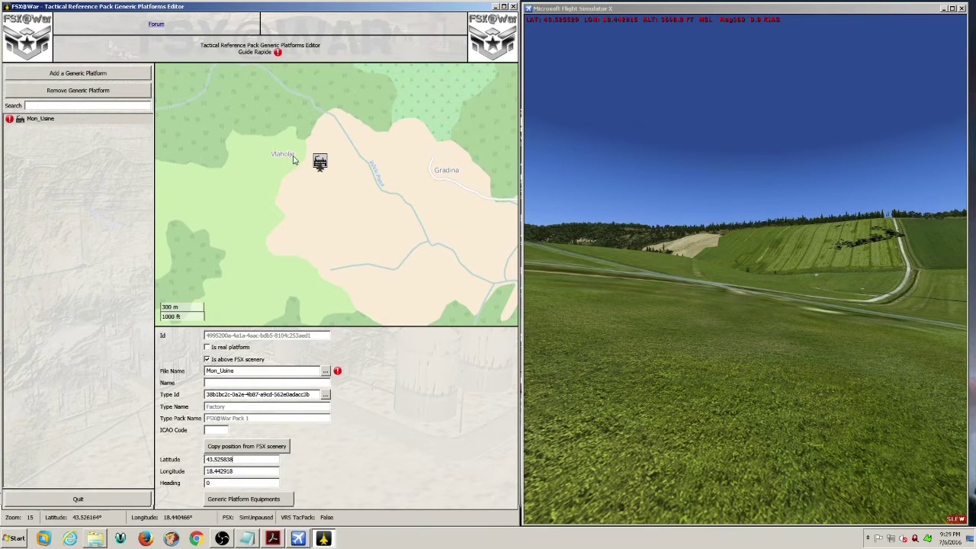
click(216, 383)
text(Valholje Unine)
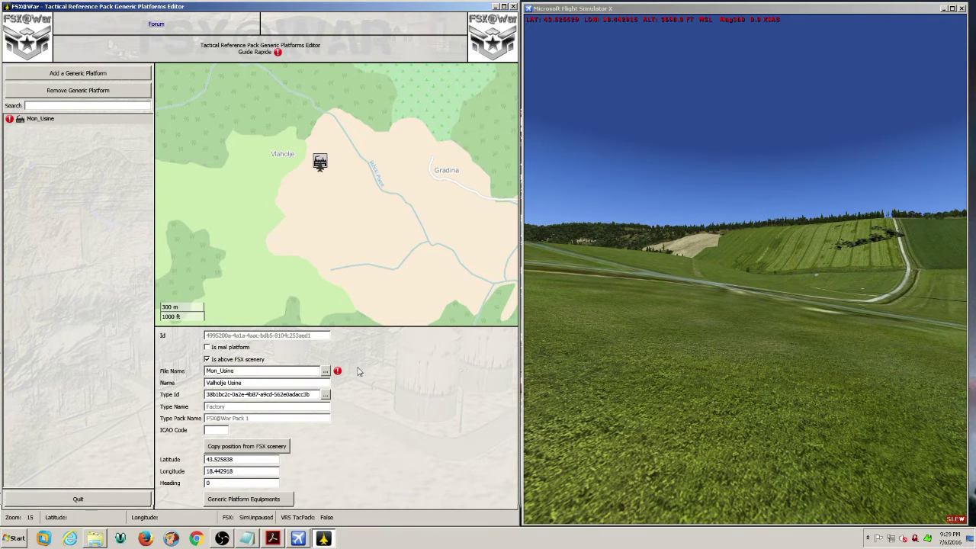
Turn off the platform's Is above FSX scenery option and toggle its Is real platform option
mouse_move(338, 374)
click(207, 359)
click(207, 359)
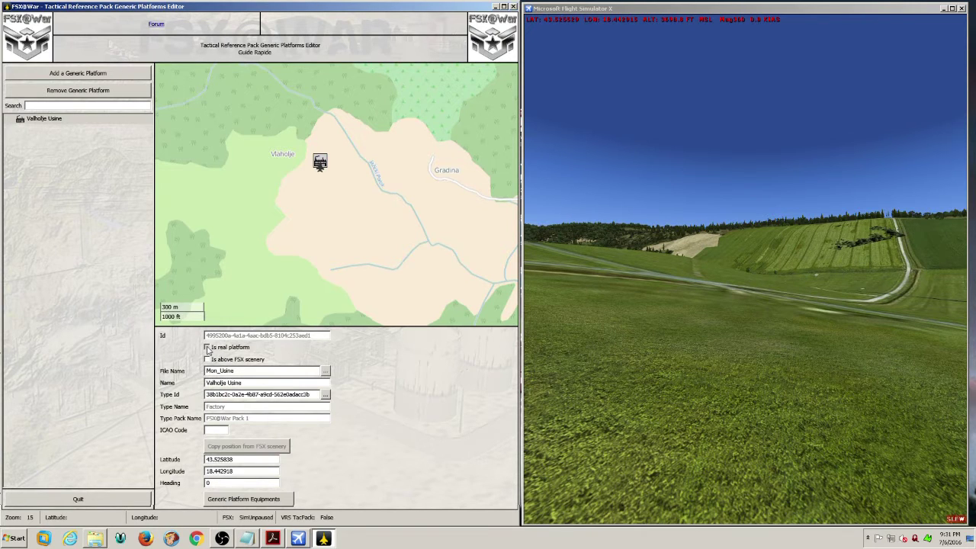
click(207, 347)
Open the generic platform equipments of Valholje Usine and frame the map around the factory
click(241, 502)
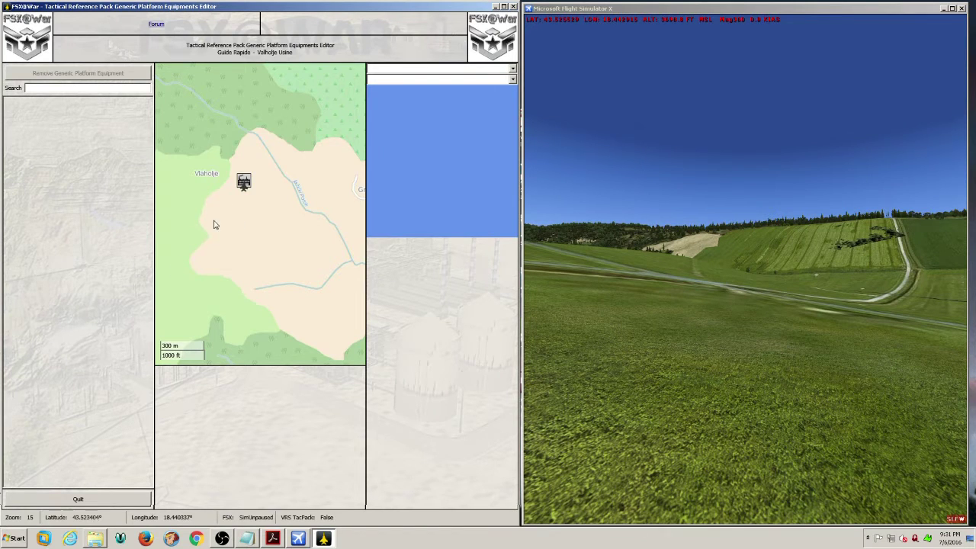
scroll(236, 218, up, 2)
scroll(236, 220, down, 2)
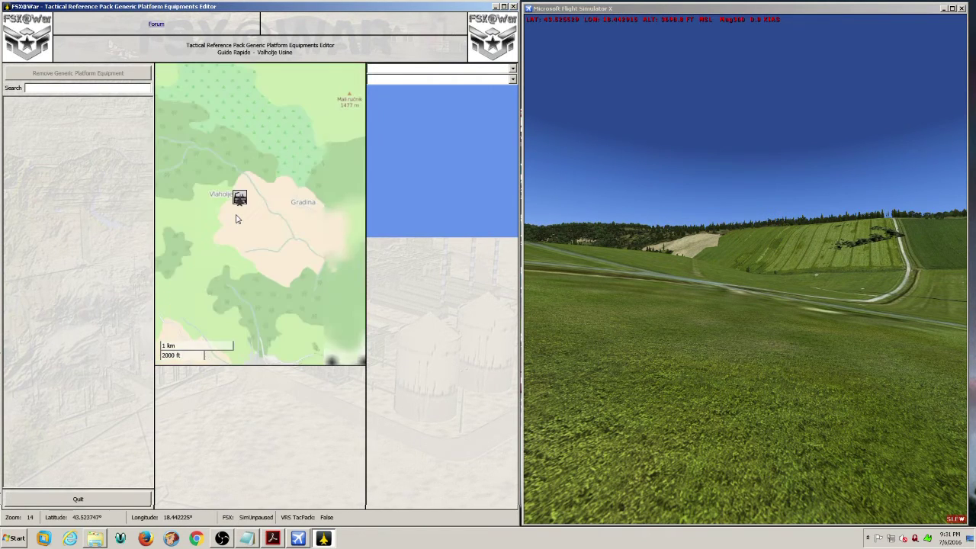
scroll(236, 220, up, 1)
scroll(237, 219, down, 1)
scroll(237, 219, up, 1)
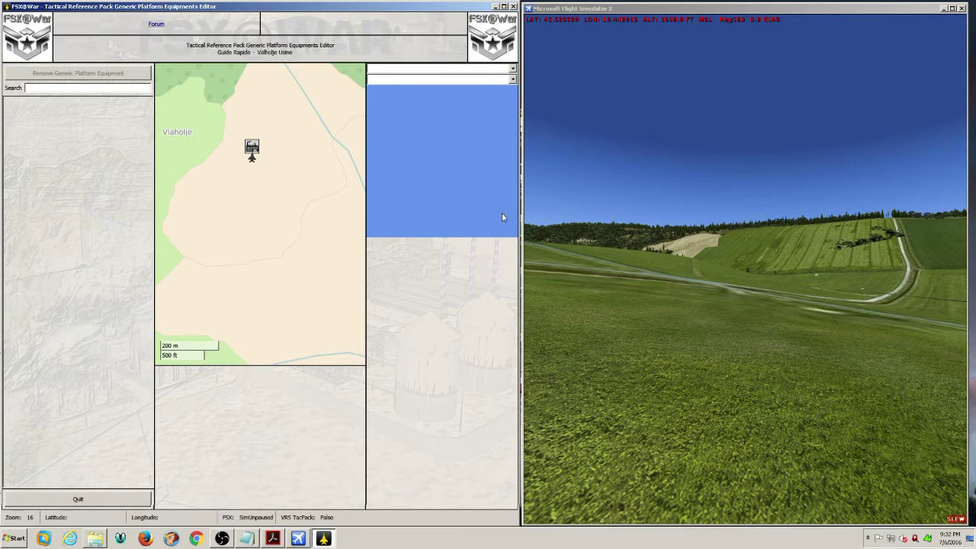
Switch to Flight Simulator X, show the outside Top-Down view close up, and slew the aircraft slightly south of the crossroads
right_click(702, 295)
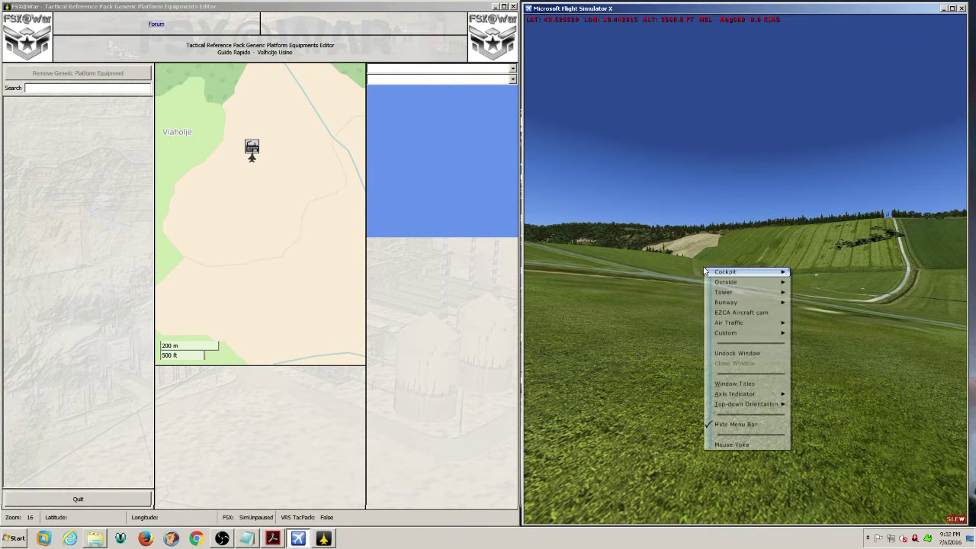
mouse_move(728, 284)
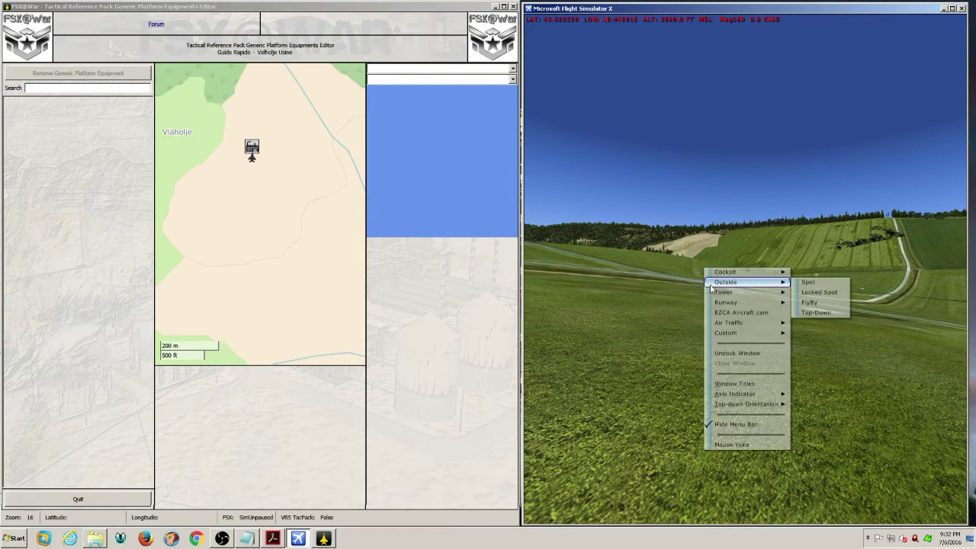
click(819, 313)
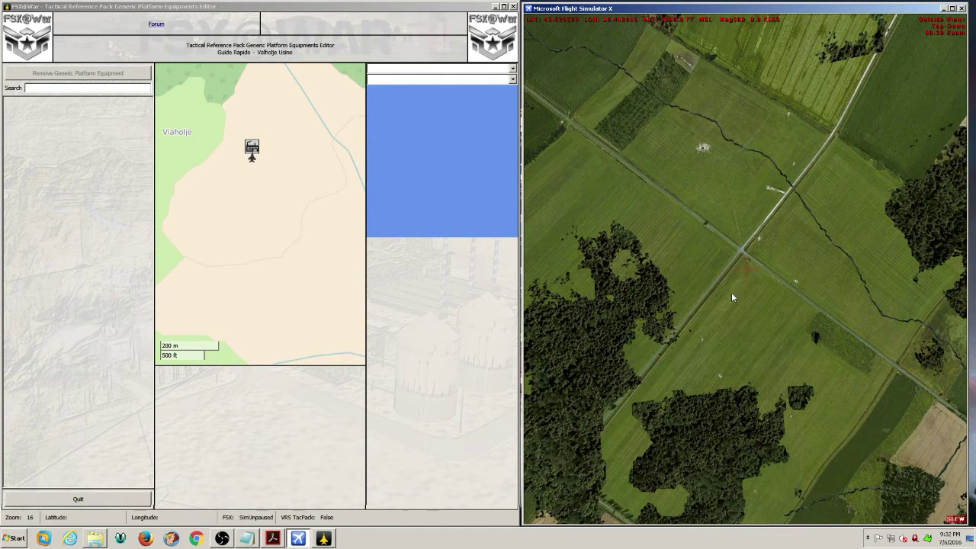
scroll(731, 293, up, 5)
scroll(731, 297, down, 2)
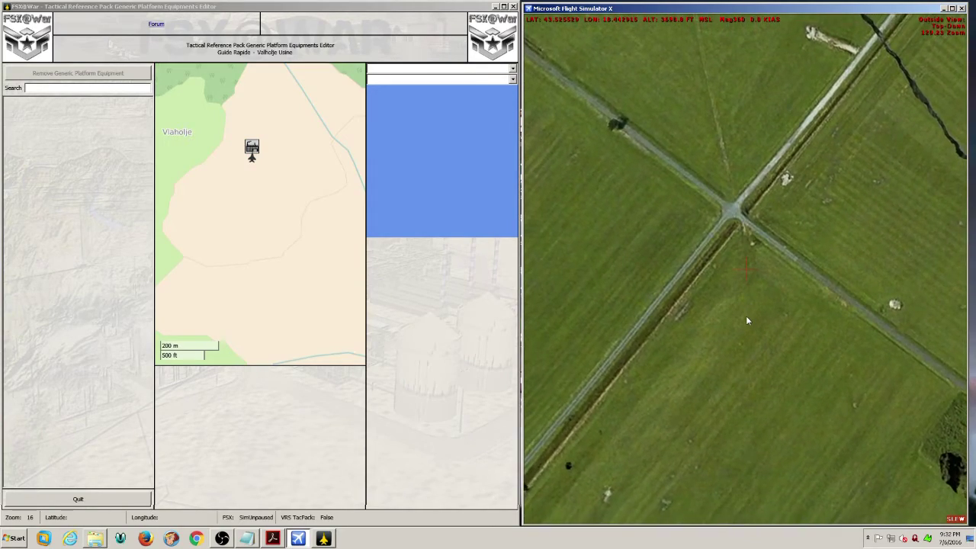
scroll(746, 314, up, 1)
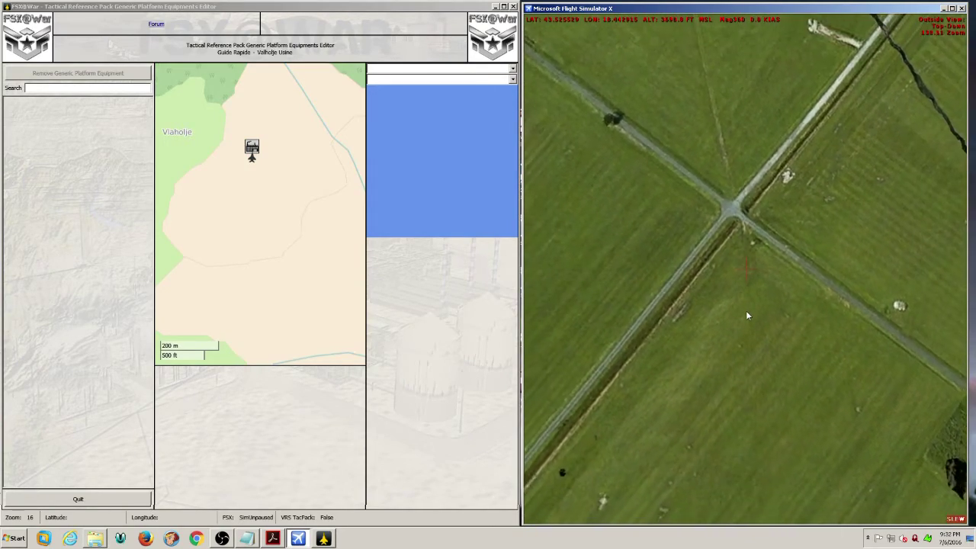
scroll(747, 315, down, 1)
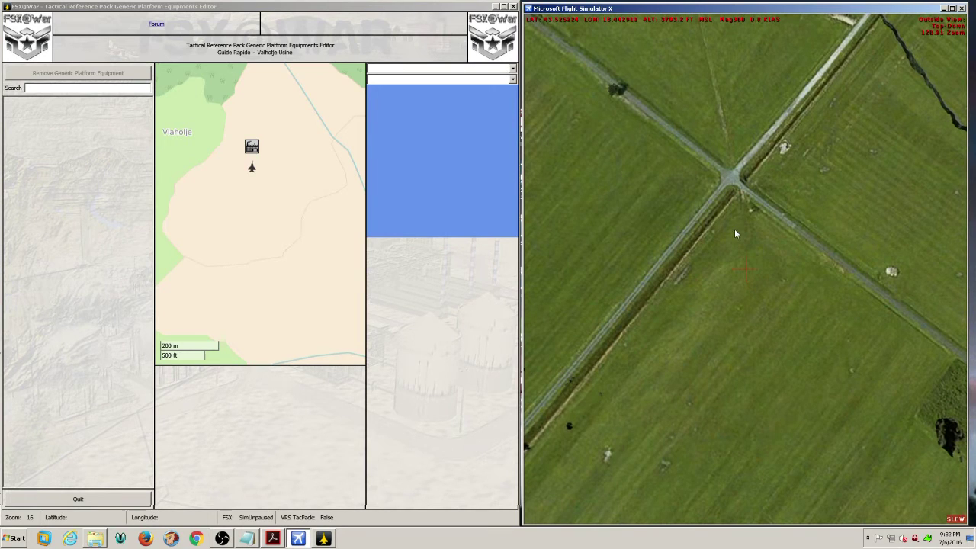
key(y)
key(y)
In FSX@War, add a generic platform equipment just northeast of the factory on the map and widen the editor window
right_click(275, 206)
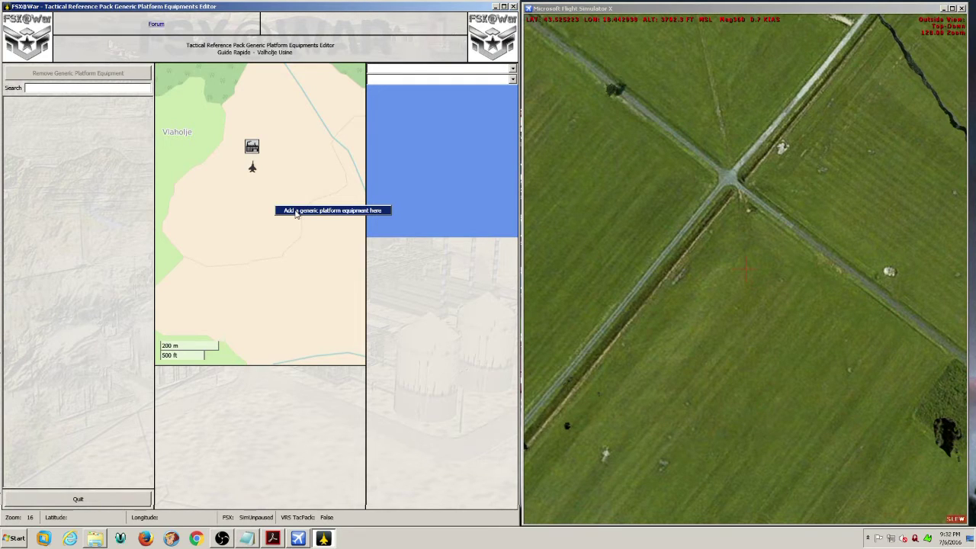
right_click(285, 122)
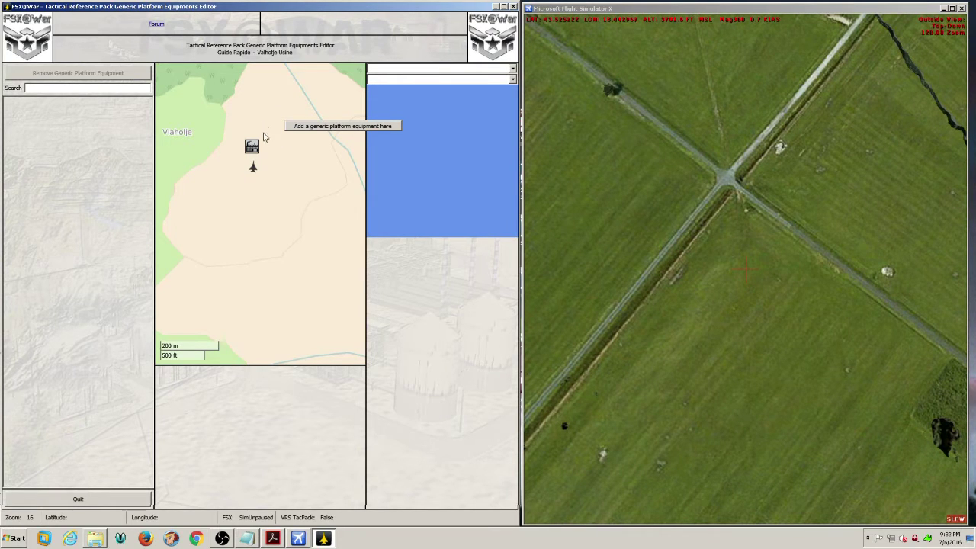
right_click(267, 135)
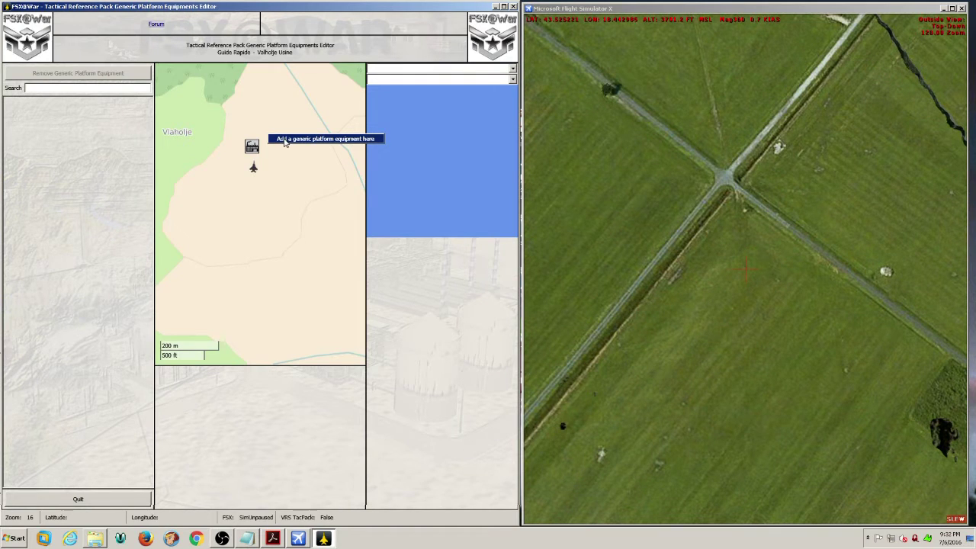
click(286, 139)
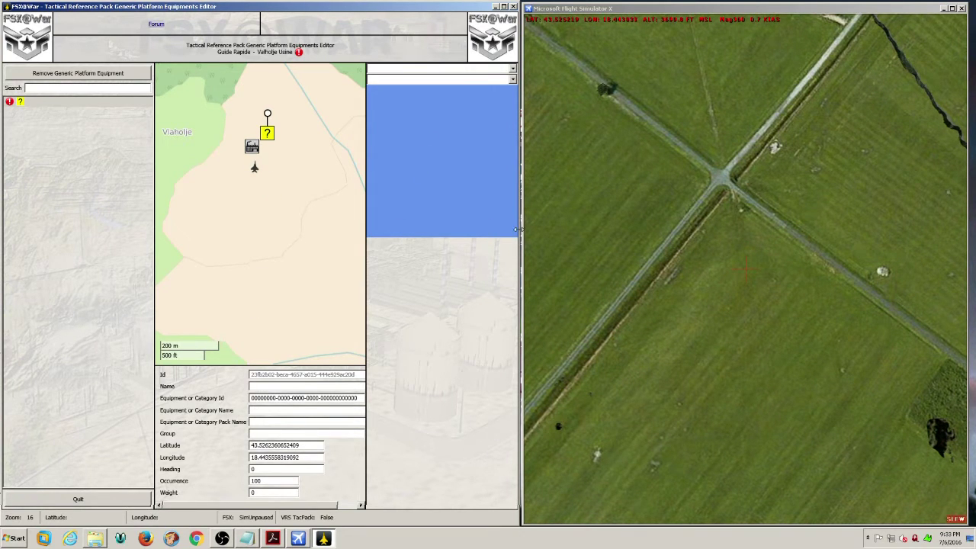
drag(521, 229, 829, 229)
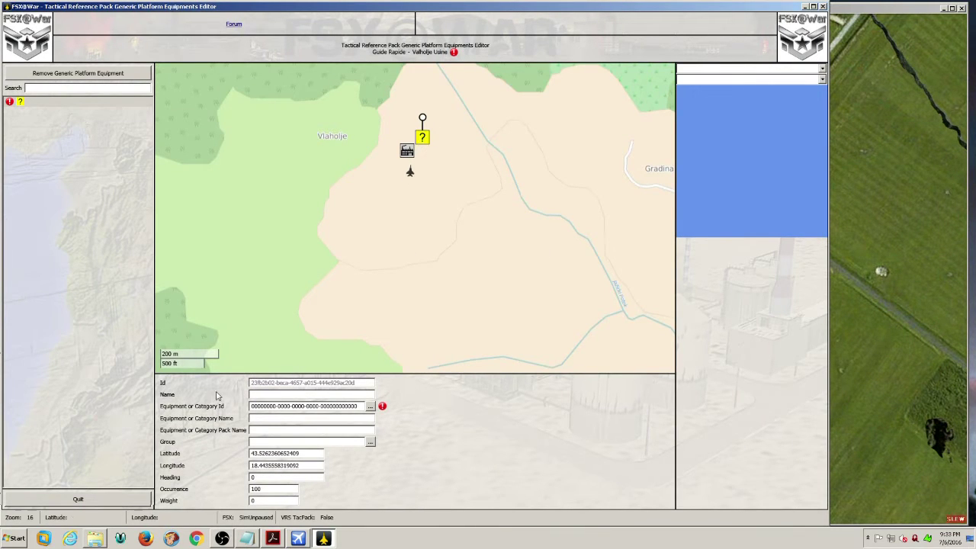
Browse the FSX@War Pack 1 equipment list and assign the Building_Small_Office01 category to the new equipment
click(370, 406)
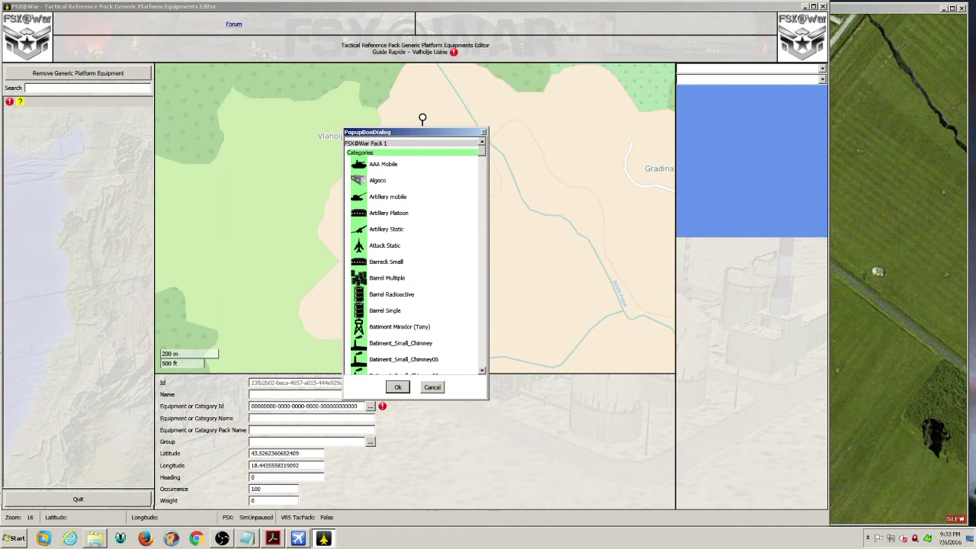
scroll(415, 256, down, 15)
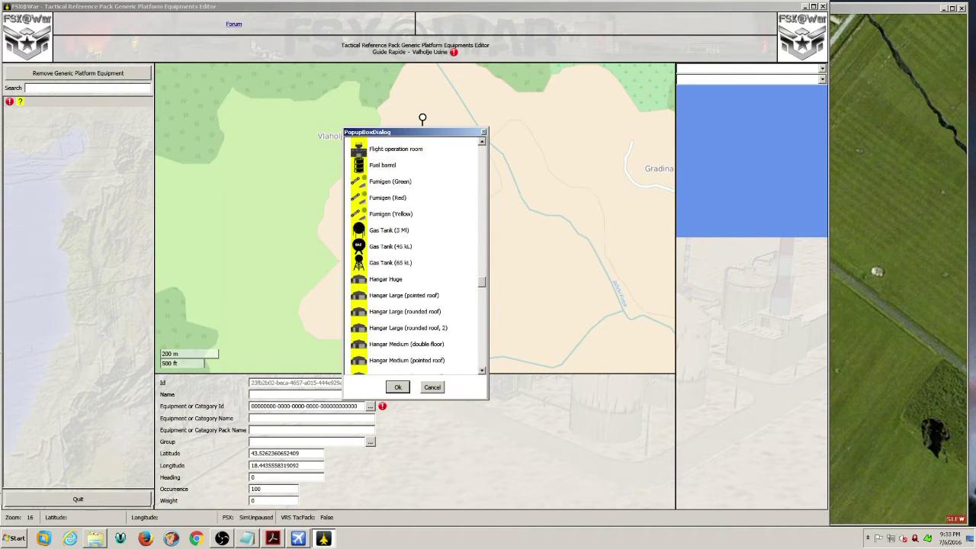
scroll(416, 256, down, 2)
scroll(416, 255, up, 20)
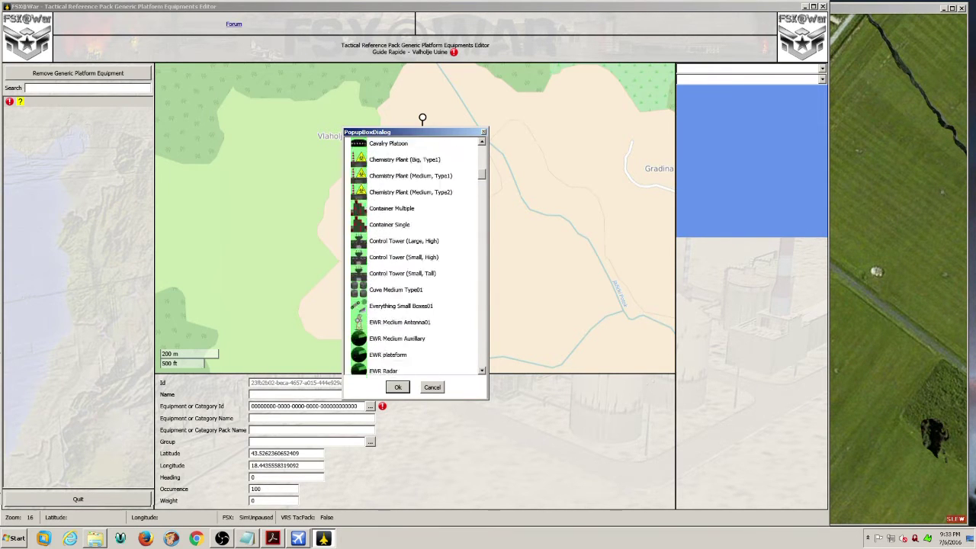
scroll(416, 255, down, 1)
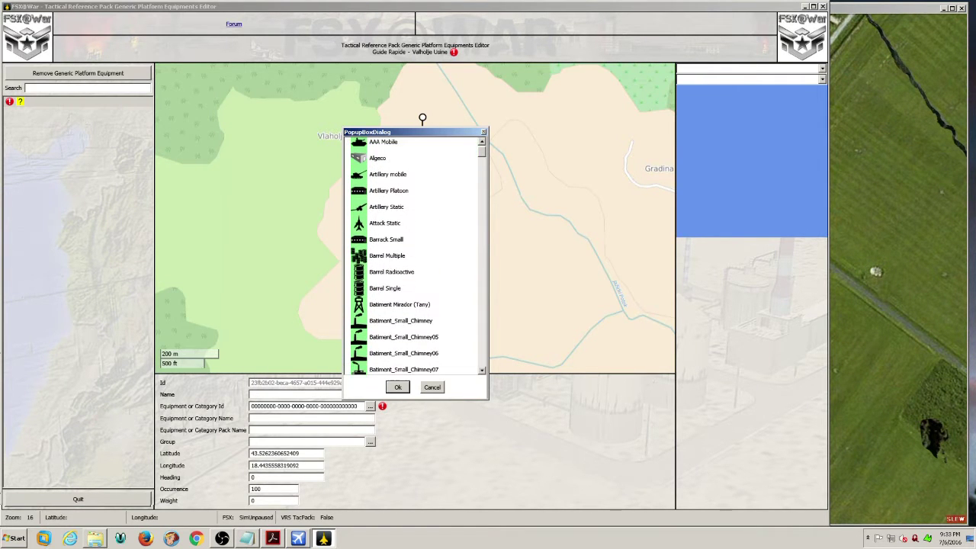
scroll(415, 256, up, 1)
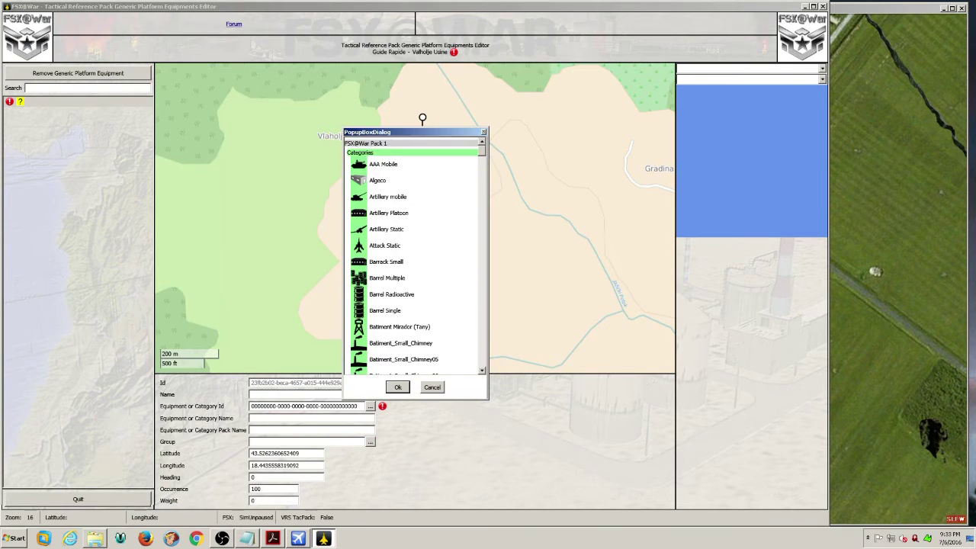
scroll(415, 256, down, 8)
scroll(415, 255, down, 1)
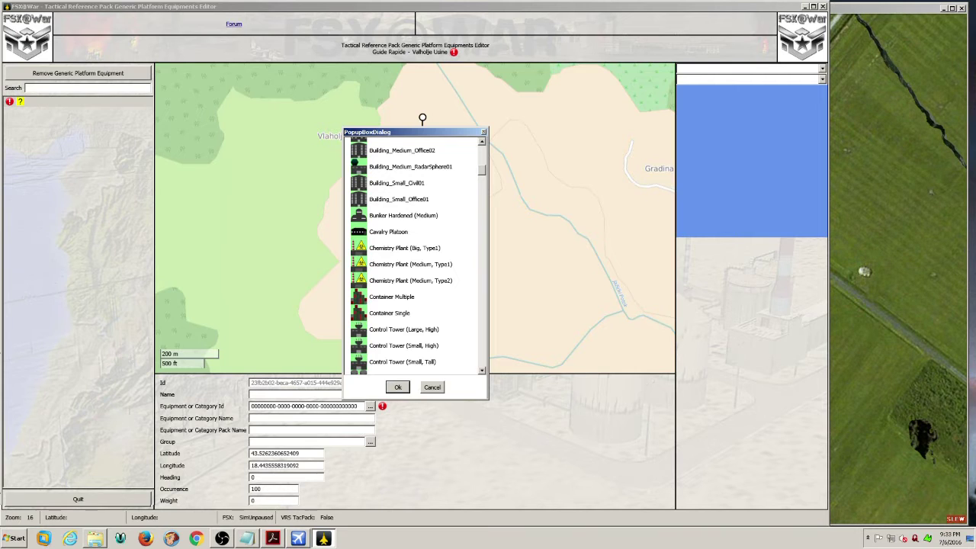
click(399, 199)
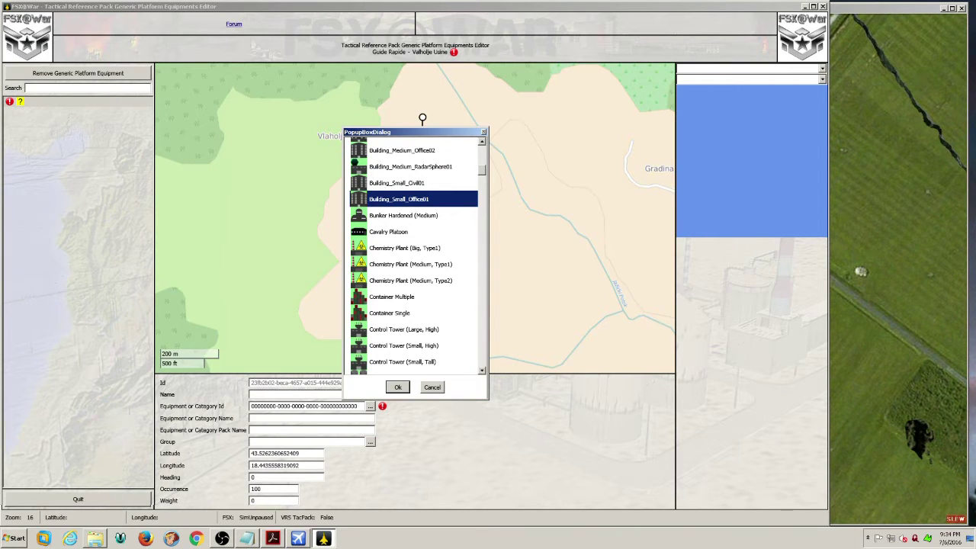
click(398, 387)
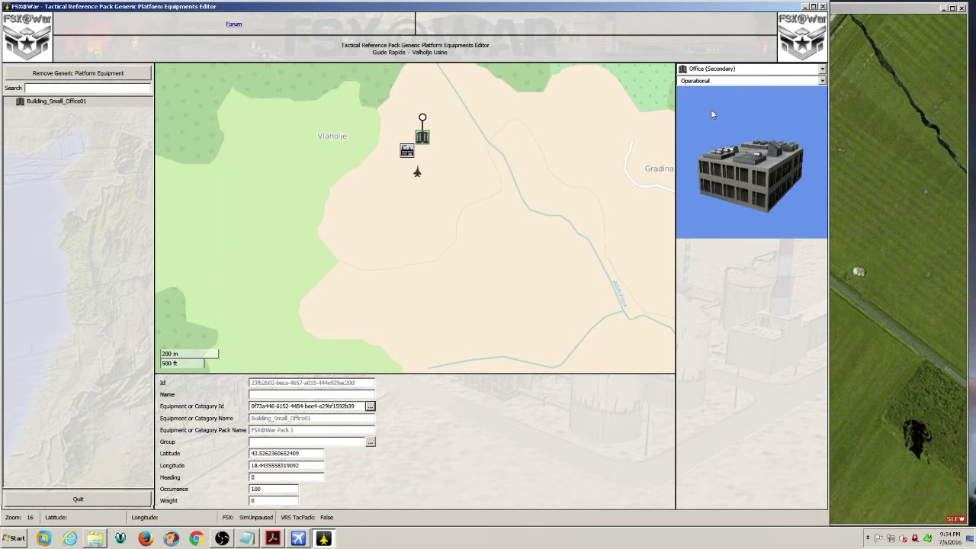
Check the office's available equipment variants and narrow the editor window so the whole simulator view shows beside it
click(712, 70)
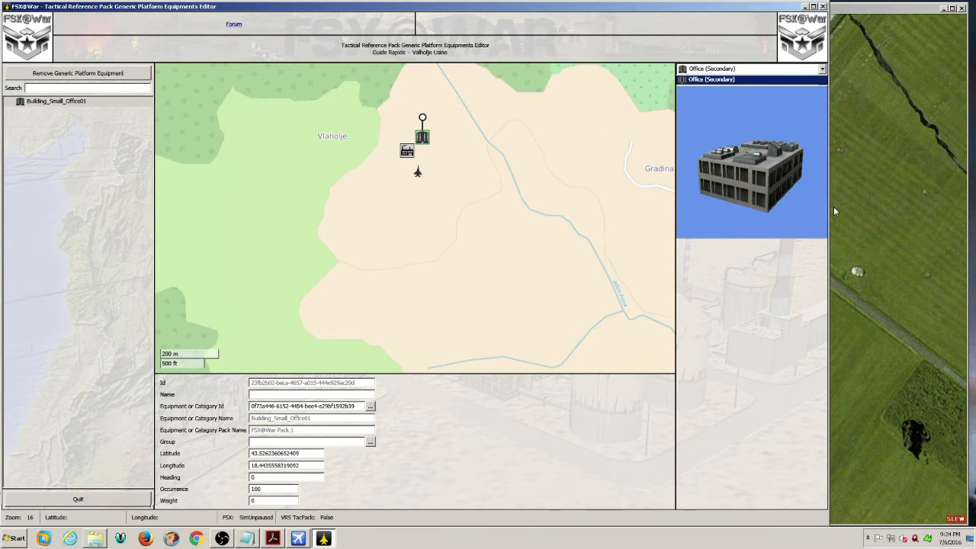
drag(828, 207, 479, 192)
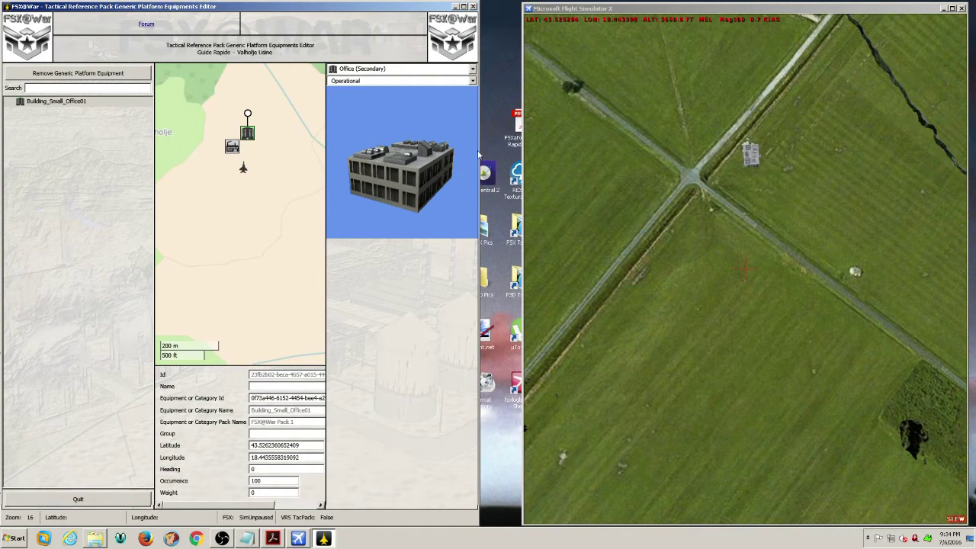
drag(479, 155, 519, 156)
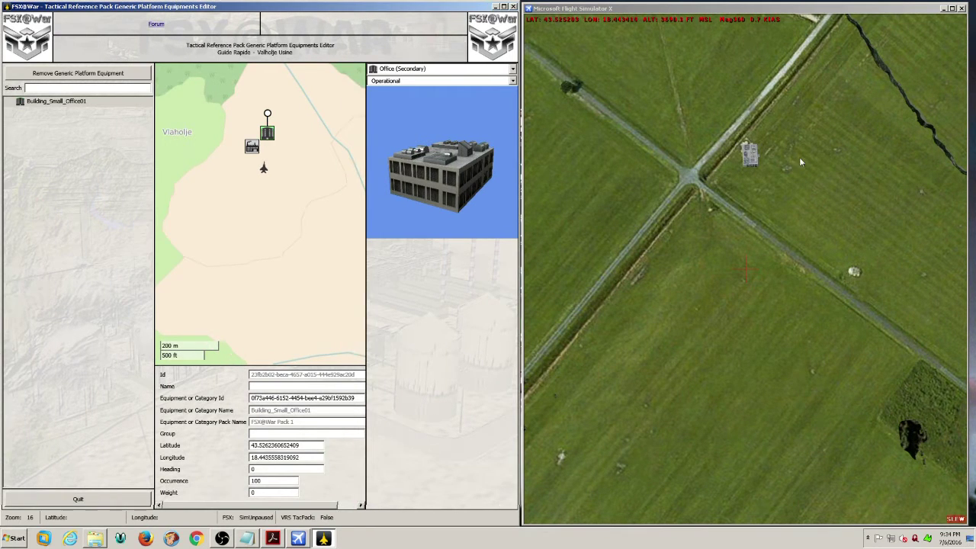
click(751, 158)
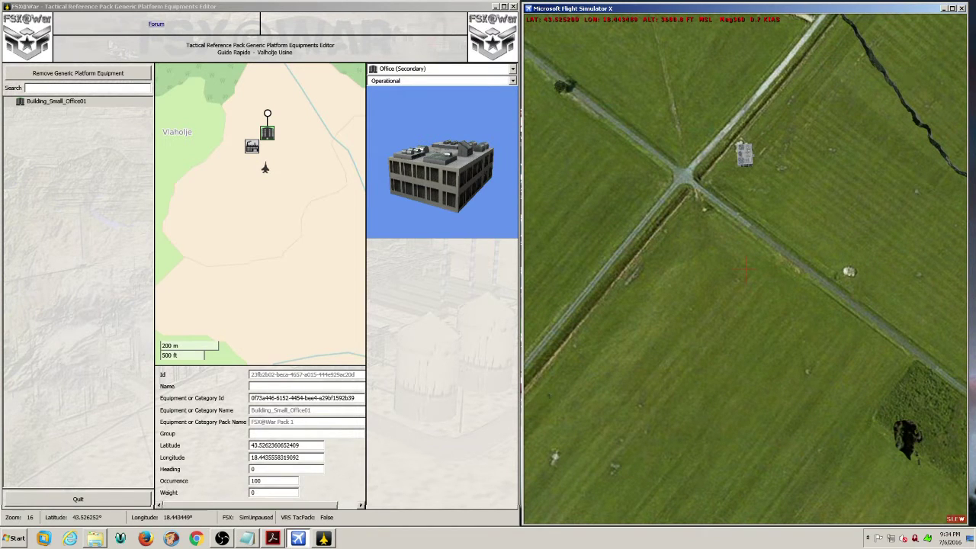
Move the office building just east of the factory platform on the map and rotate it to a heading of about 312°
click(266, 133)
mouse_move(266, 133)
mouse_down()
mouse_move(278, 145)
mouse_move(260, 145)
mouse_up()
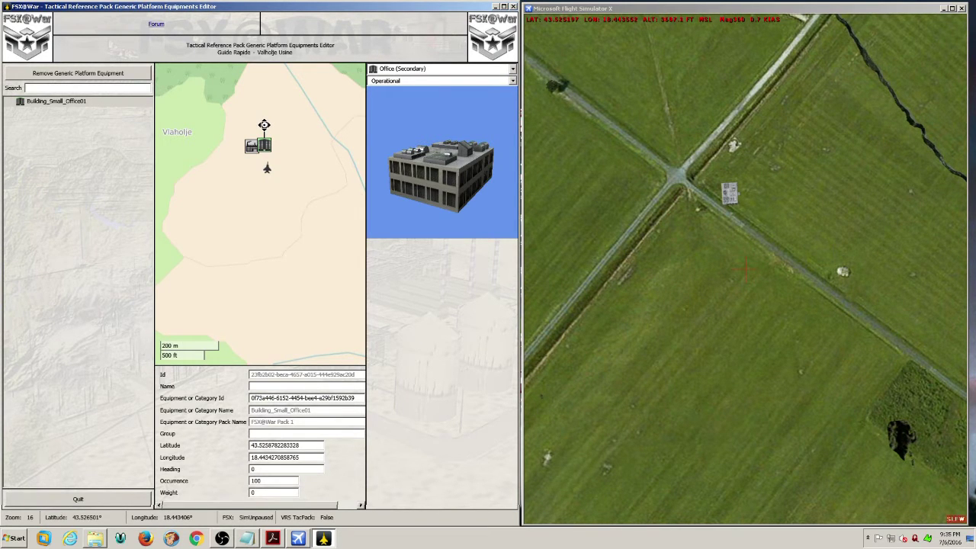
drag(263, 124, 281, 150)
drag(279, 162, 249, 131)
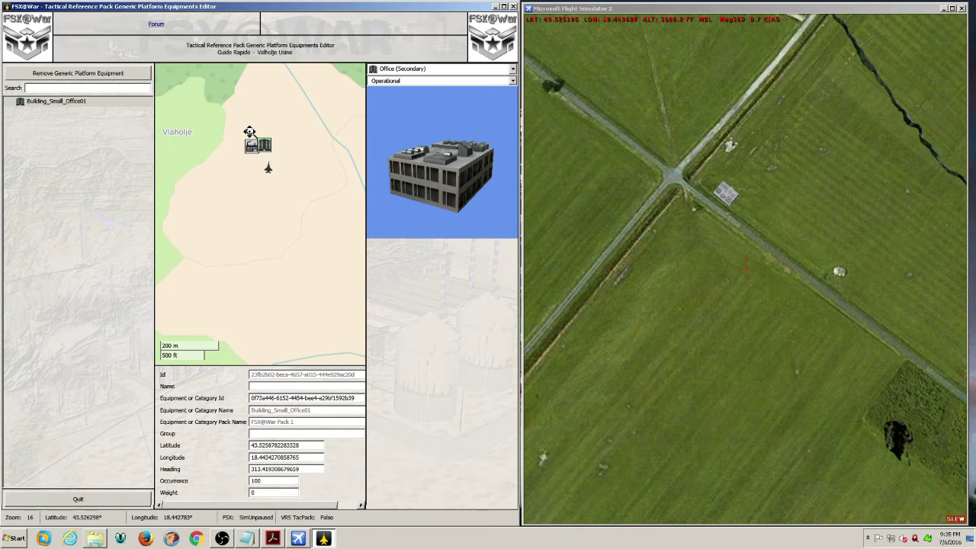
drag(250, 132, 253, 135)
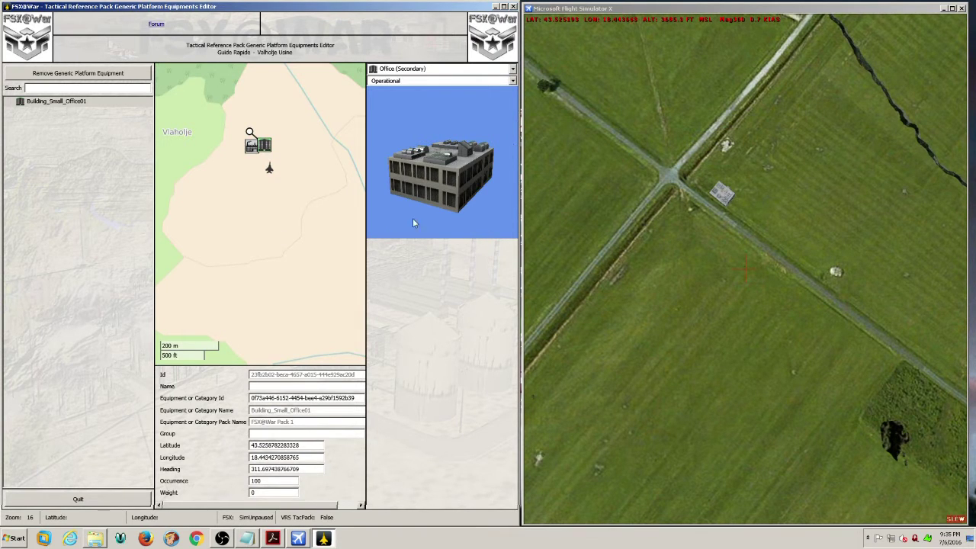
click(548, 202)
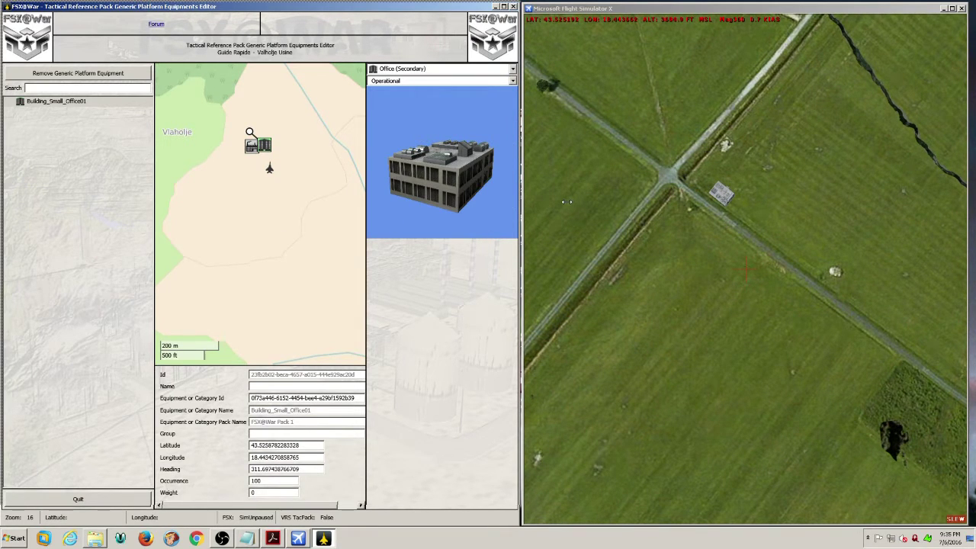
click(480, 315)
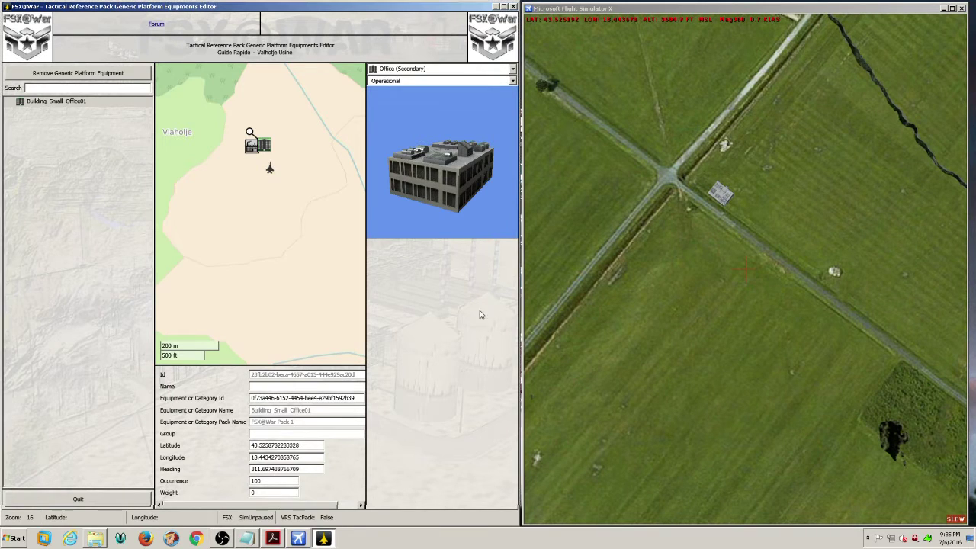
Change the equipment to Factory - Large (rounded roof) from FSX@War Pack 1
drag(298, 506, 345, 508)
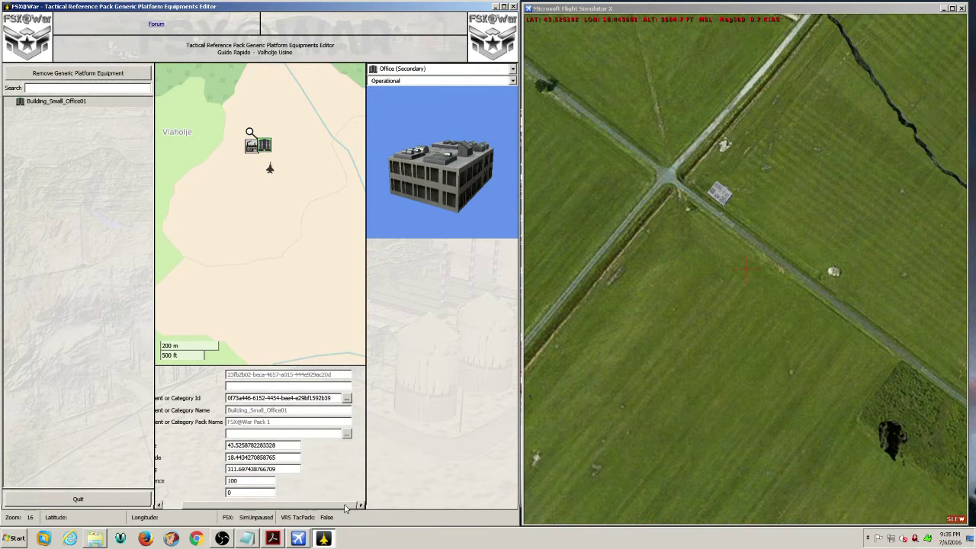
click(347, 398)
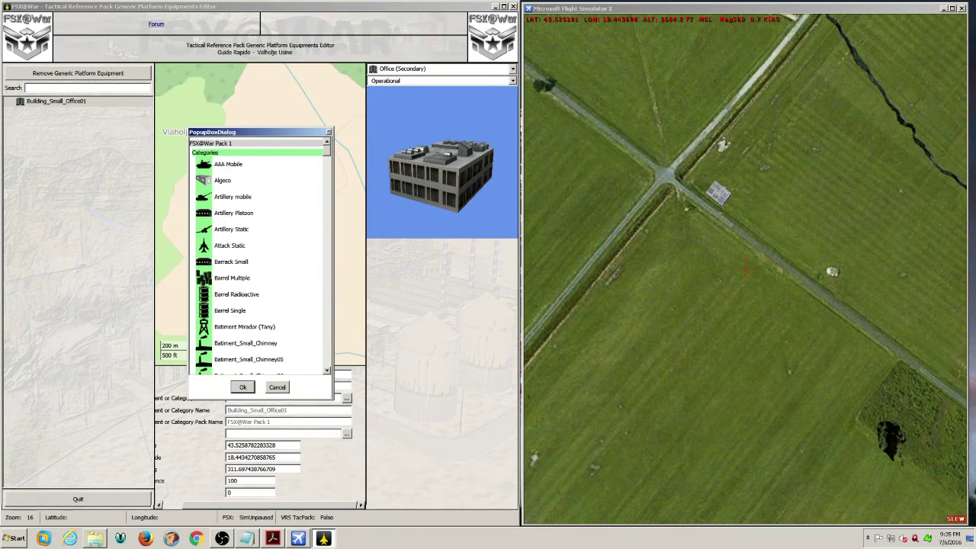
scroll(260, 260, down, 15)
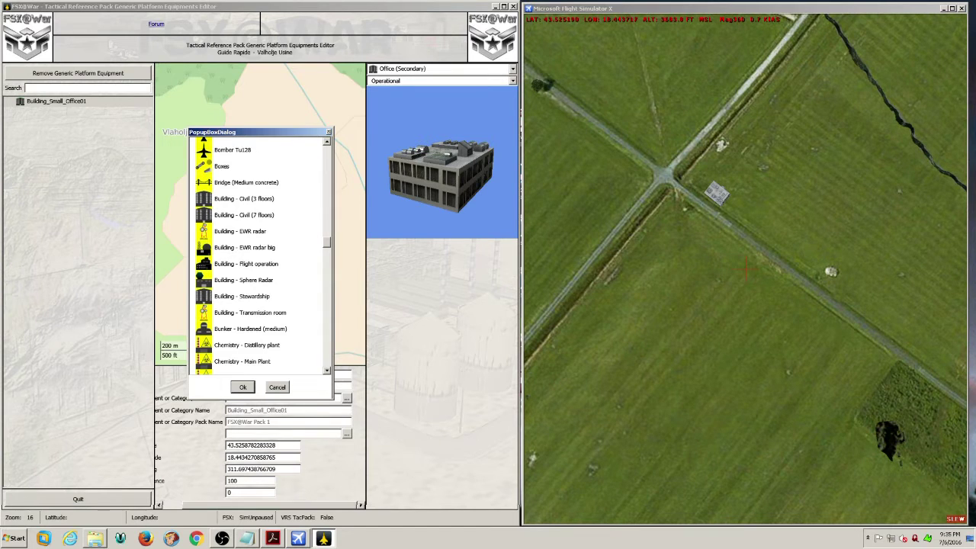
scroll(259, 255, down, 5)
scroll(259, 255, down, 10)
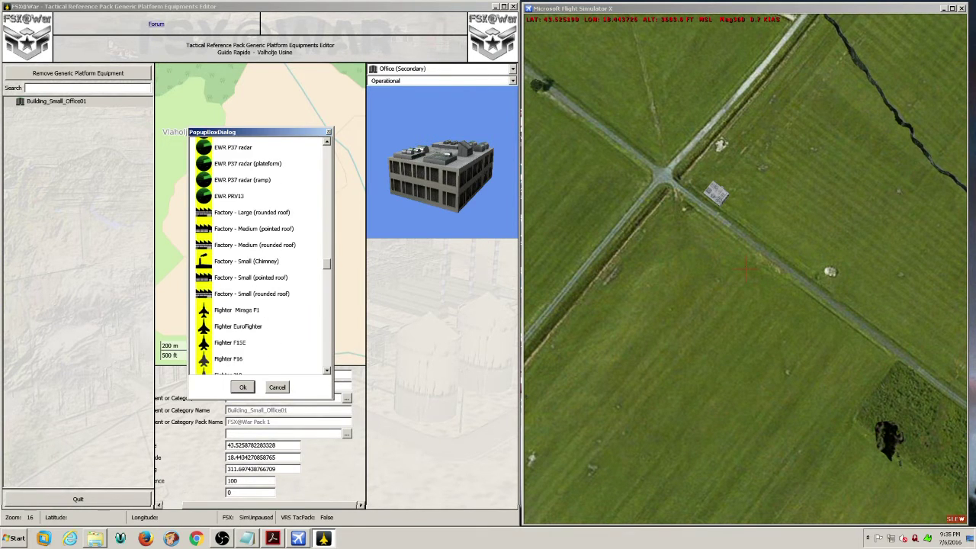
scroll(259, 256, up, 5)
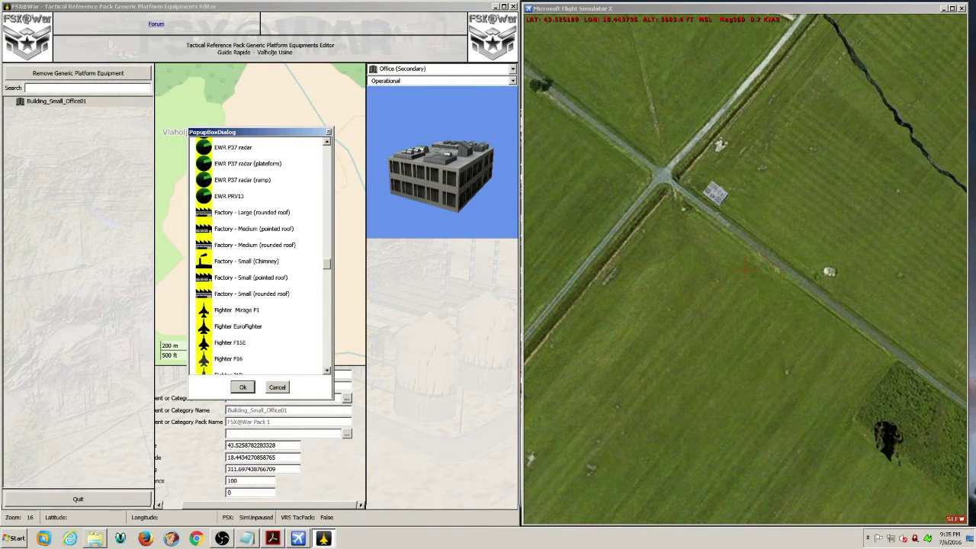
click(252, 211)
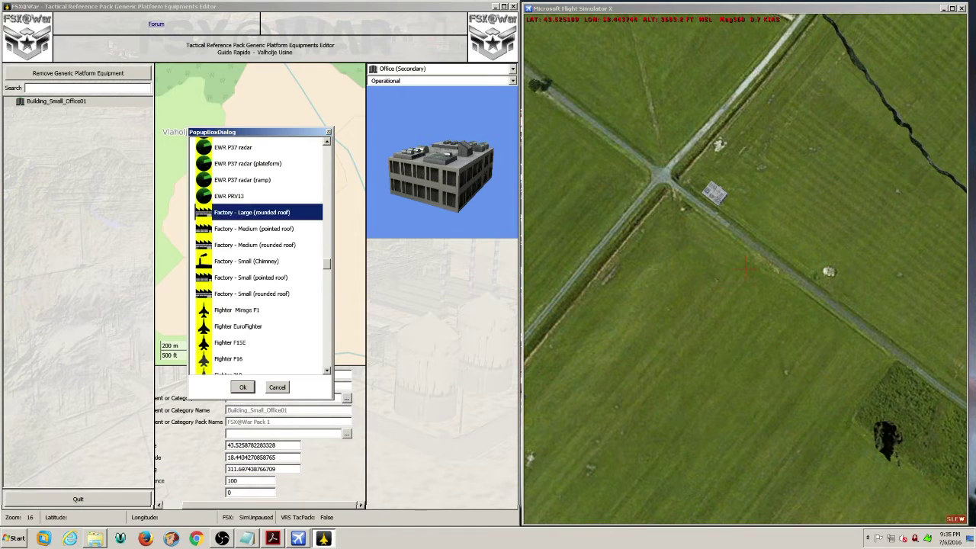
click(243, 387)
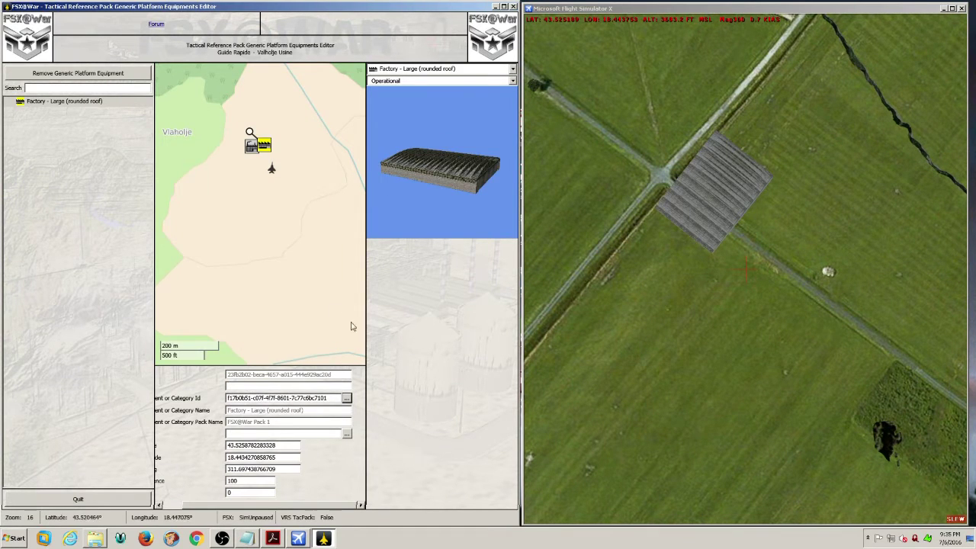
Rotate the large factory to a heading of about 41° and move it slightly northeast into the field beside the crossroads
drag(250, 132, 297, 109)
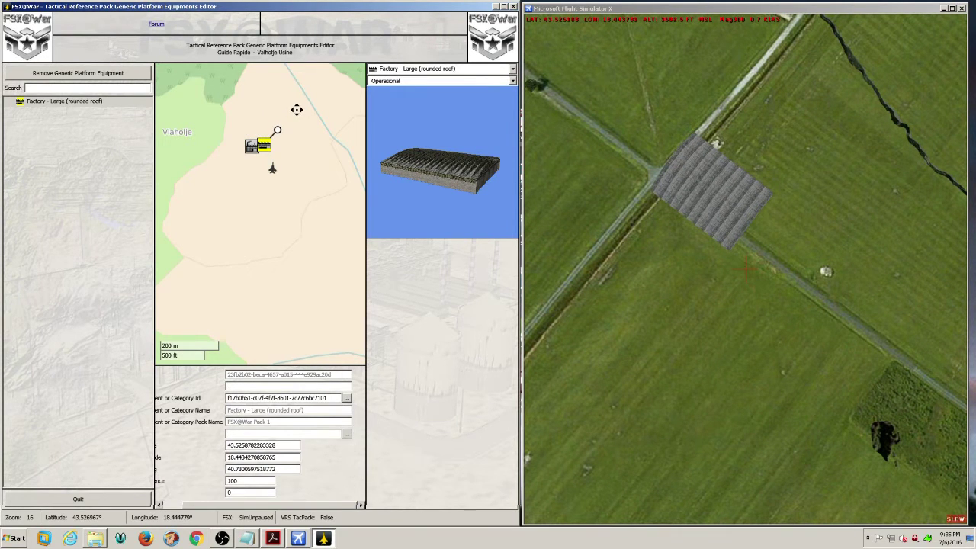
drag(260, 145, 272, 140)
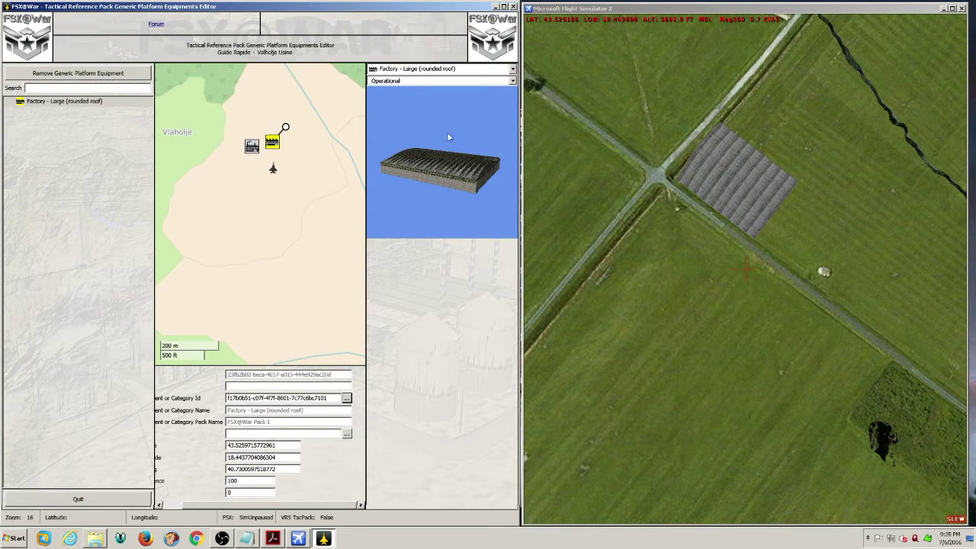
key(y)
click(524, 162)
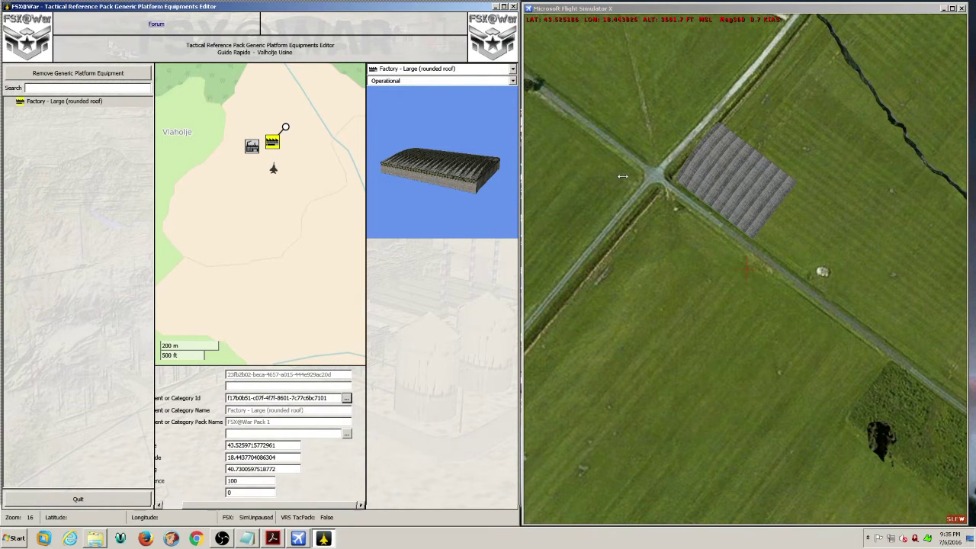
Widen the editor window and name the large factory equipment Usine d'armement
drag(631, 197, 694, 192)
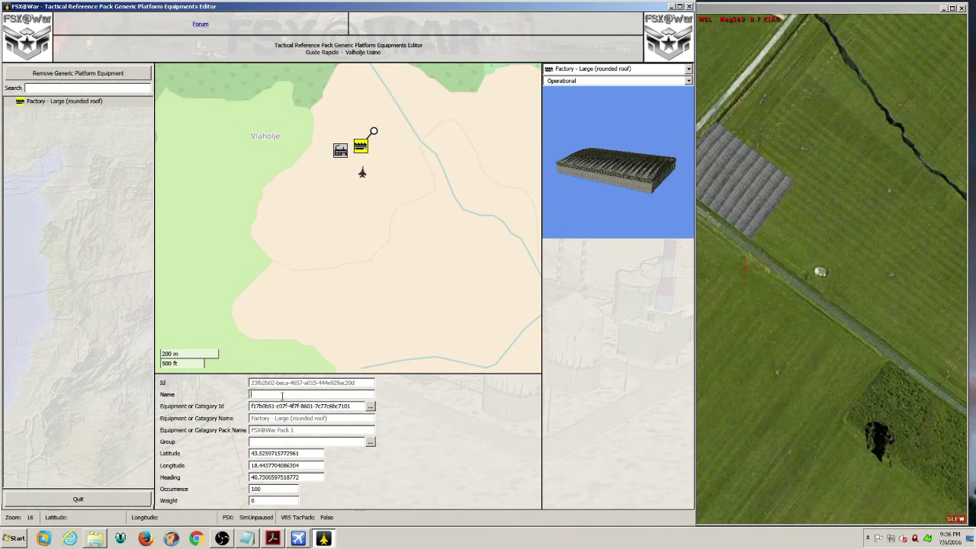
click(282, 395)
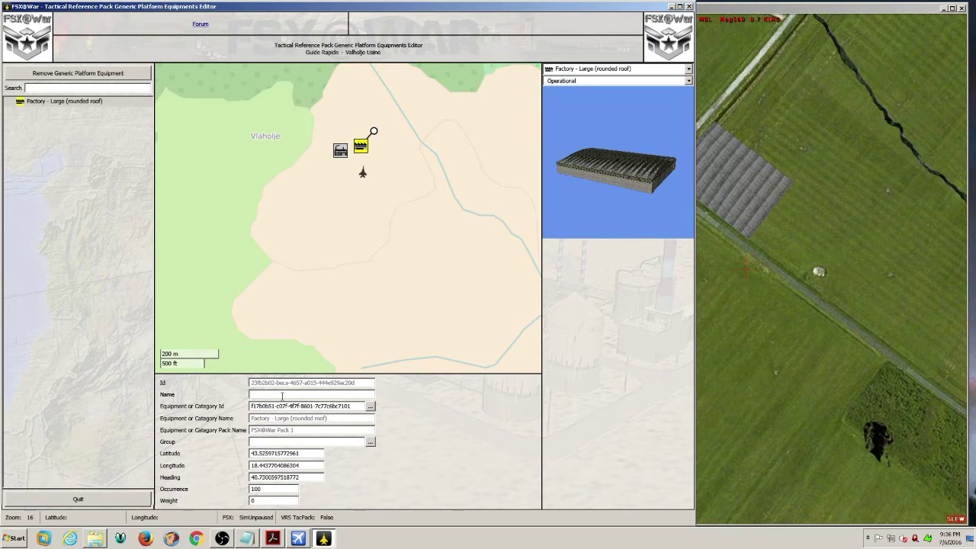
text(Use)
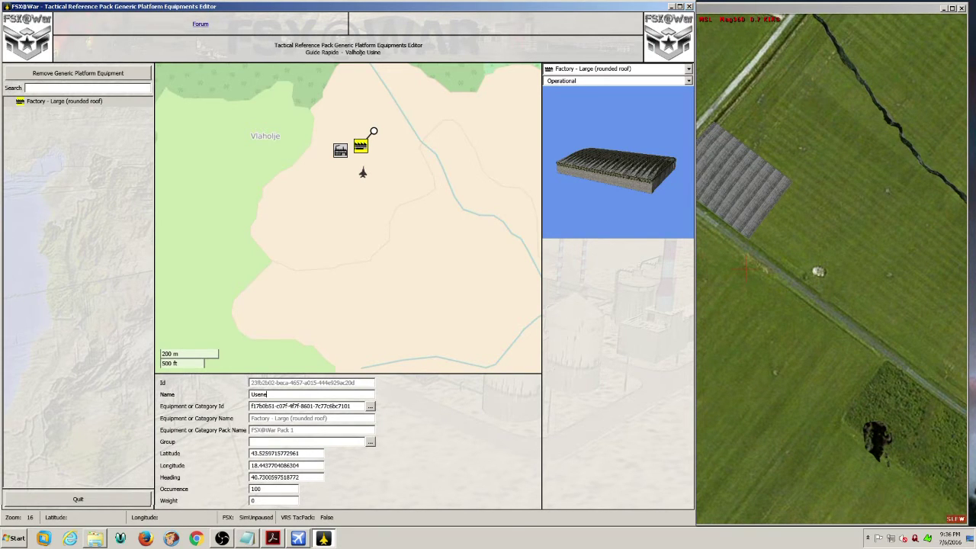
text(ne de)
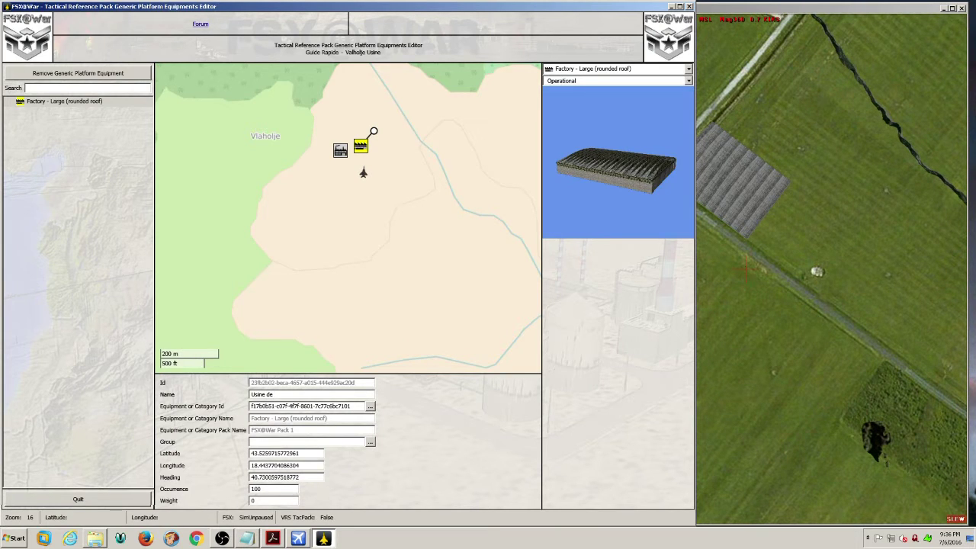
text(e)
text('armement)
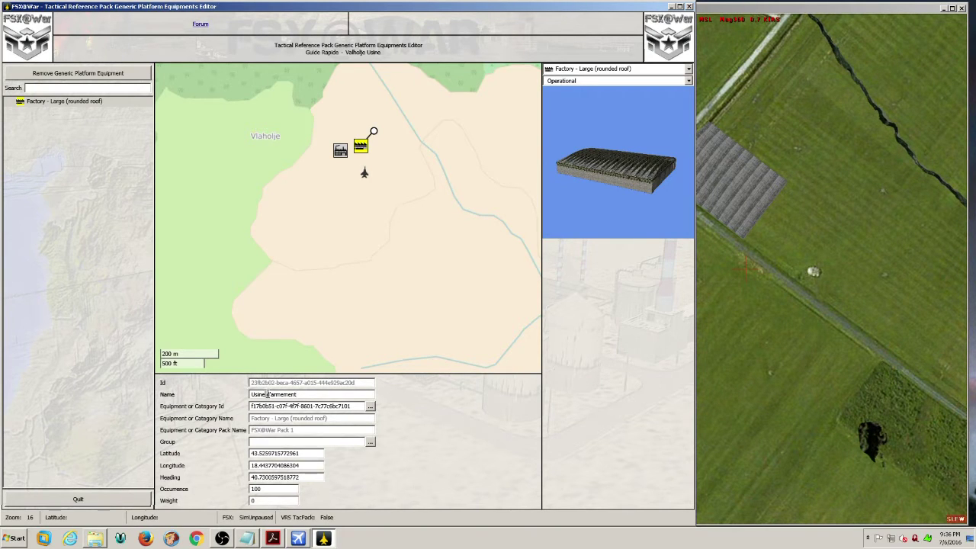
click(287, 442)
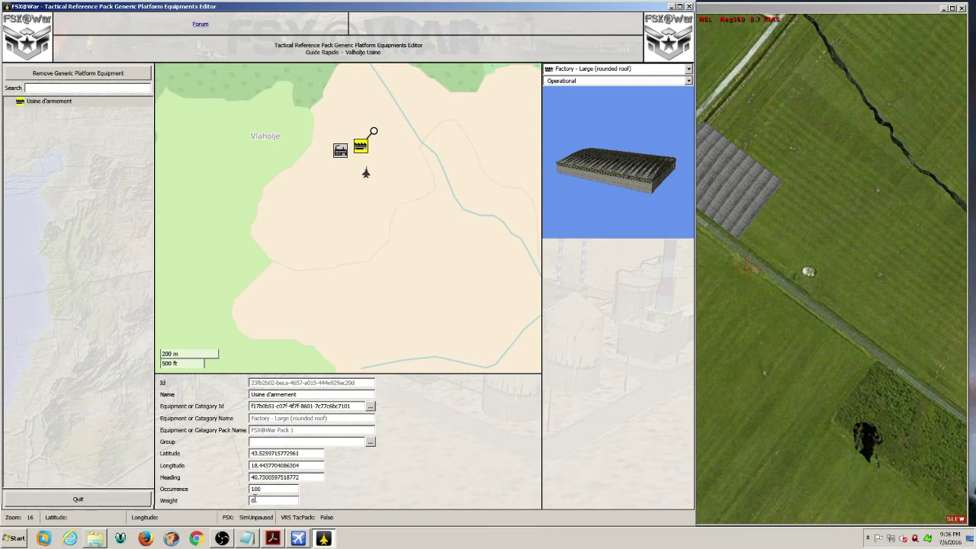
Narrow the editor window and set the weight of the Usine d'armement equipment to 100
double_click(259, 500)
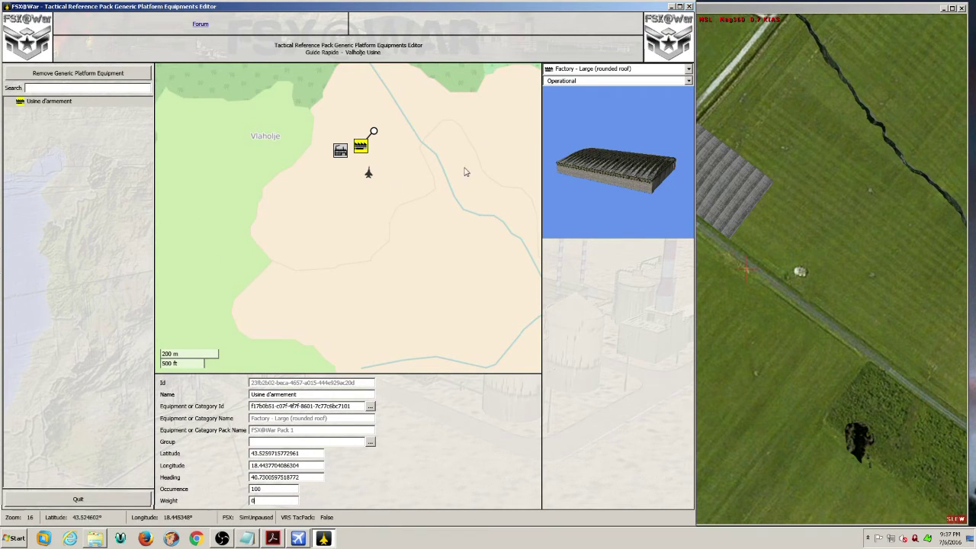
drag(695, 105, 630, 111)
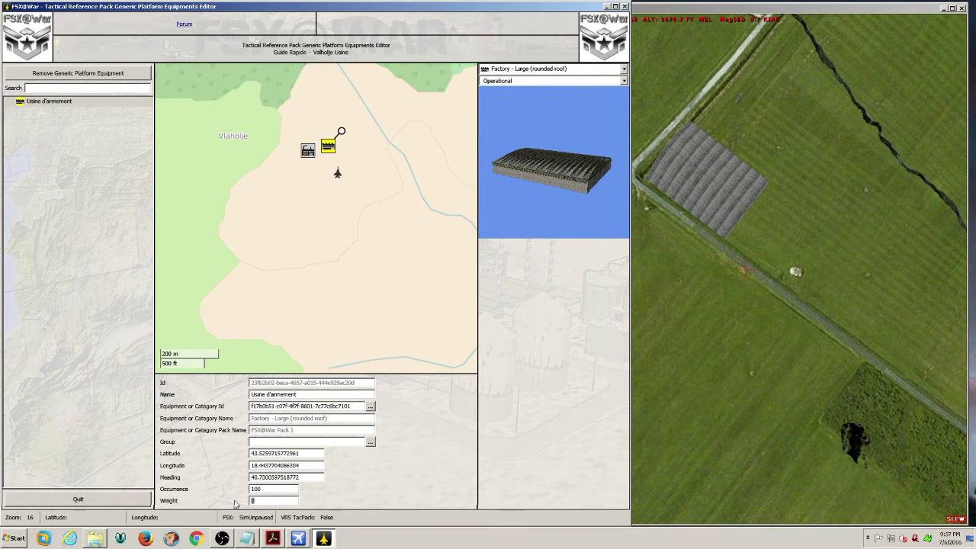
key(BackSpace)
text(100)
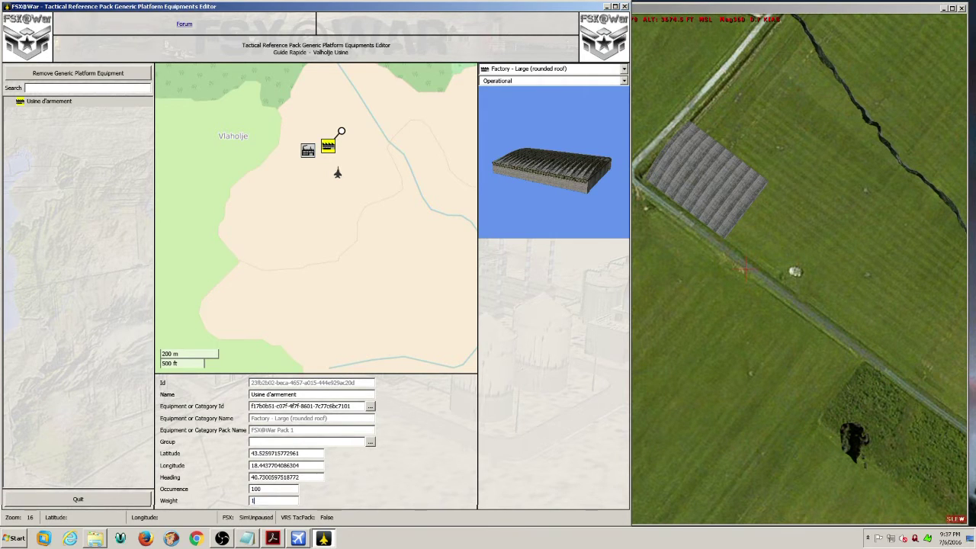
click(267, 489)
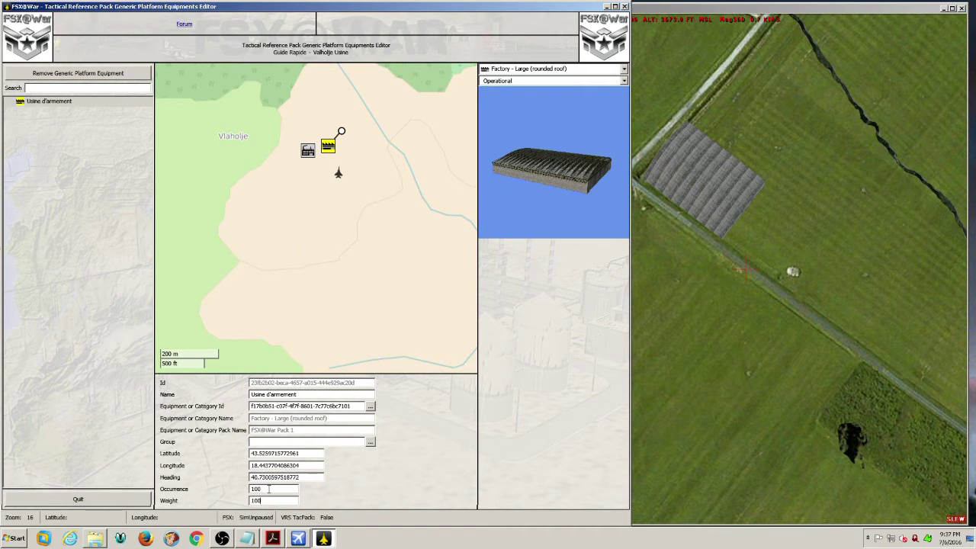
double_click(268, 489)
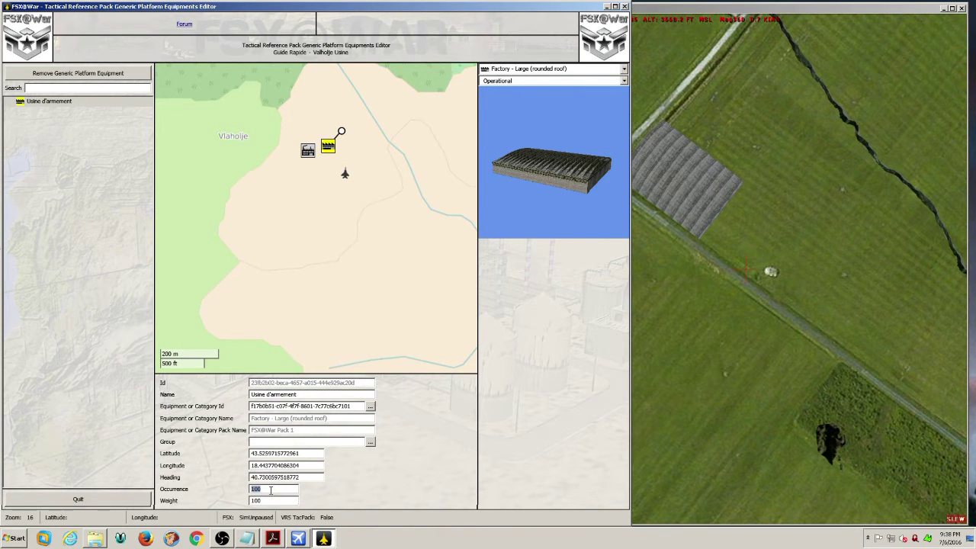
click(268, 499)
click(271, 489)
click(270, 490)
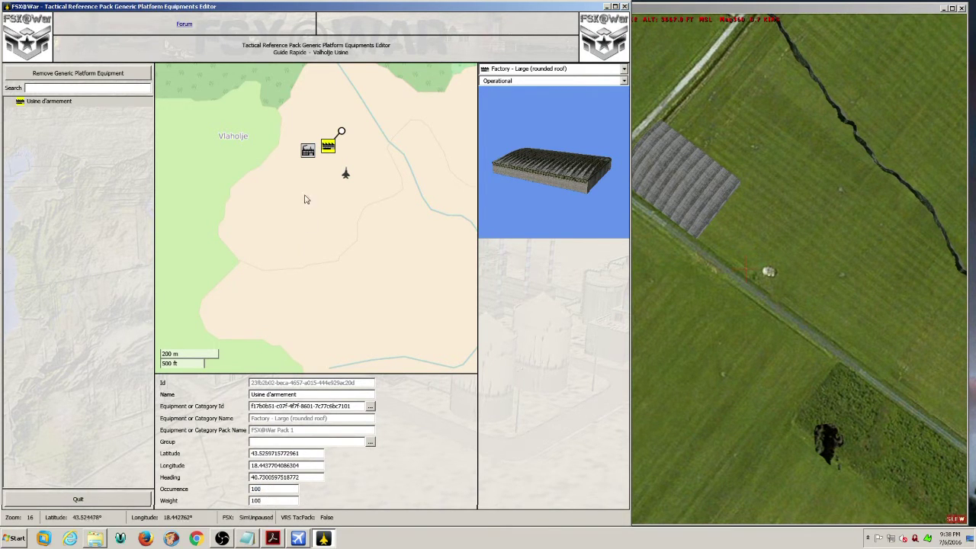
Add a platform equipment just east of Usine d'armement and assign it Factory - Medium (pointed roof) from FSX@War Pack 1
right_click(350, 151)
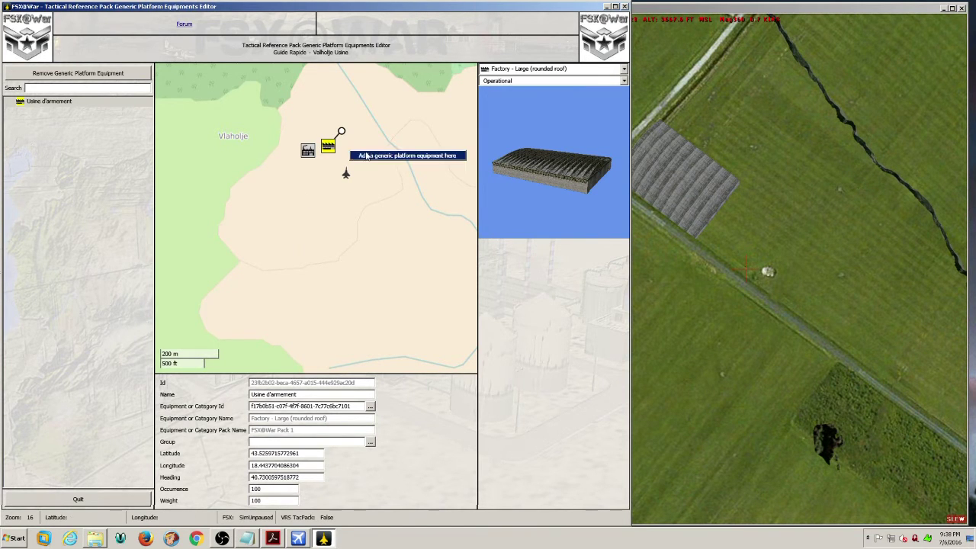
click(371, 157)
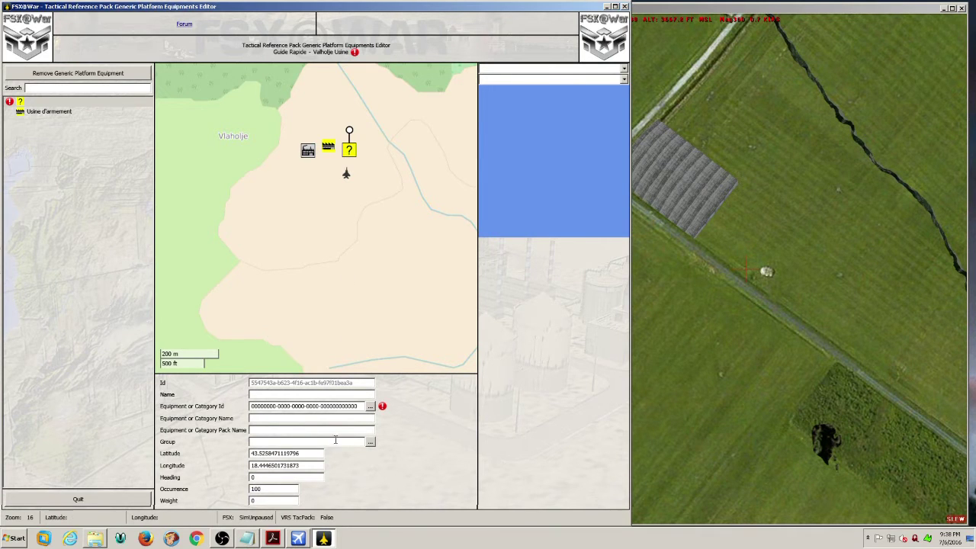
click(370, 407)
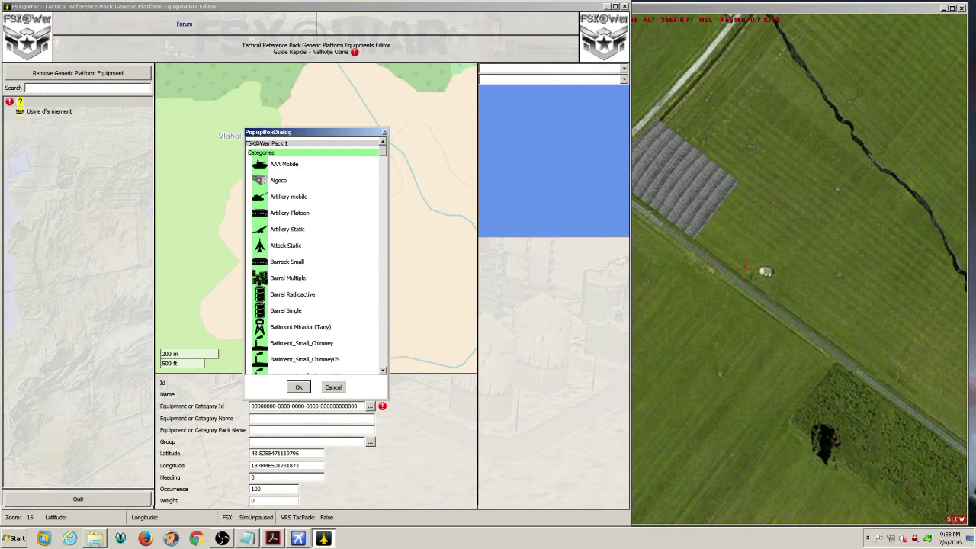
scroll(316, 255, down, 15)
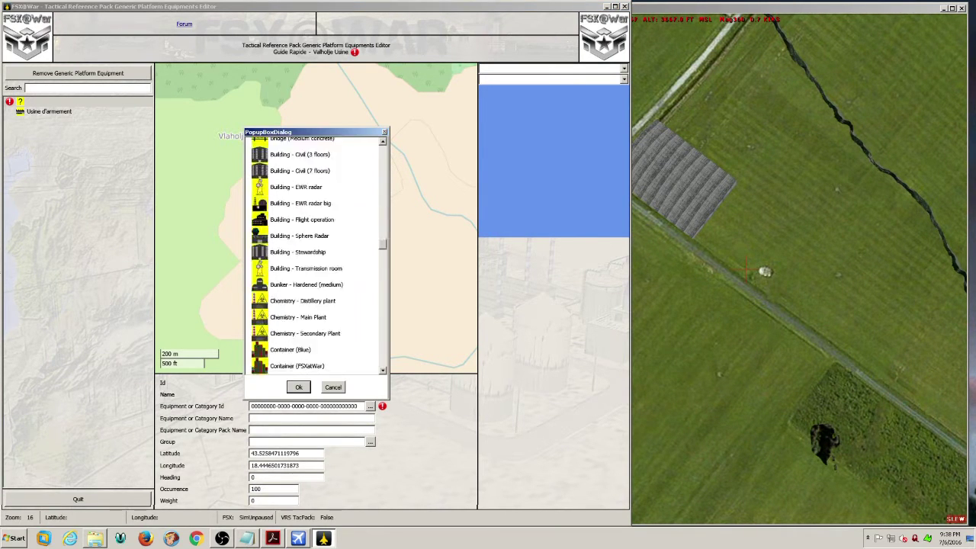
click(328, 288)
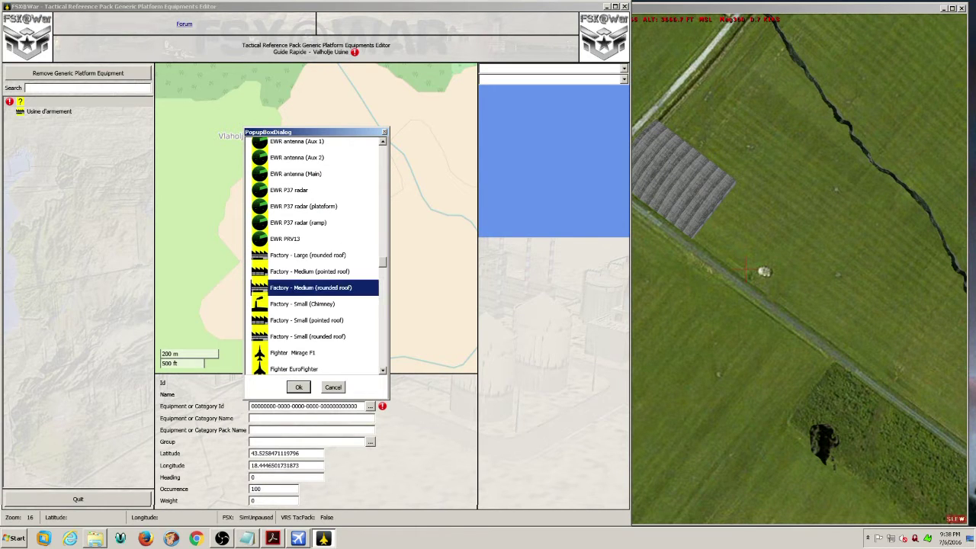
click(333, 272)
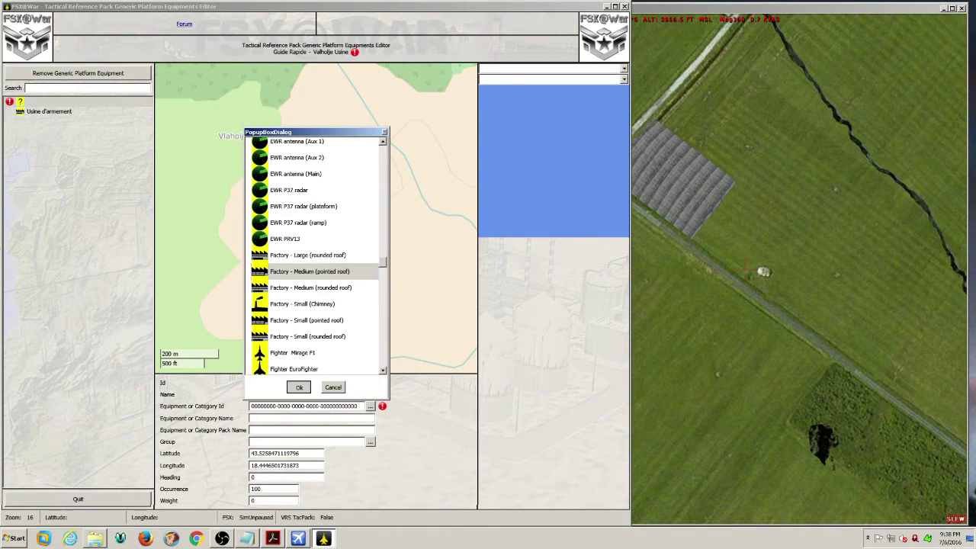
click(298, 387)
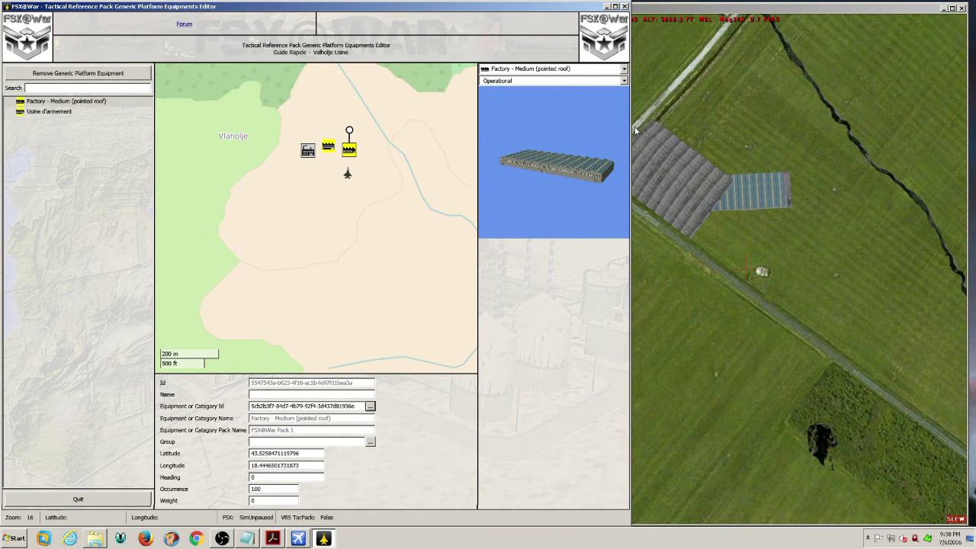
Narrow the editor window, move the medium factory northwest beside the road and rotate it to a heading of about 314°
drag(635, 130, 562, 148)
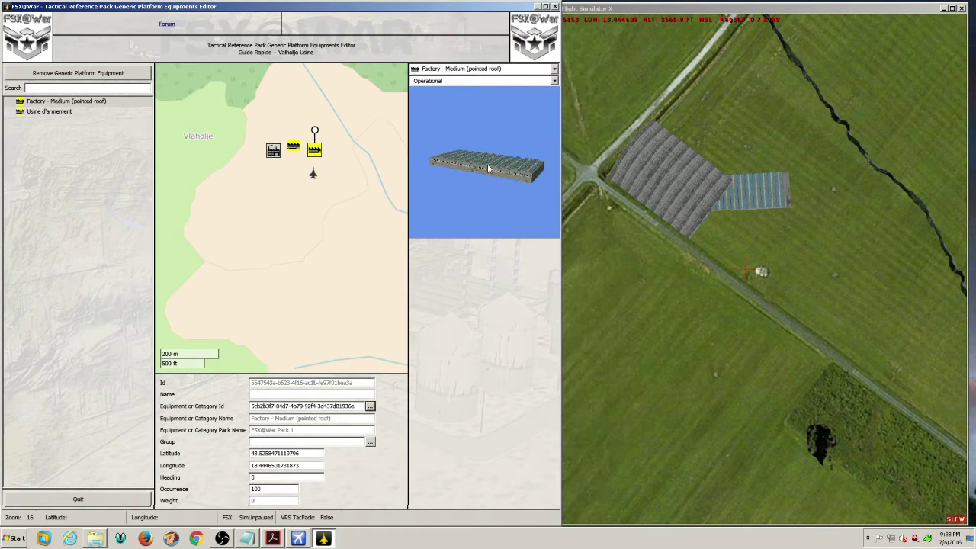
mouse_move(314, 149)
mouse_down()
mouse_move(327, 173)
mouse_move(321, 161)
mouse_move(263, 161)
mouse_move(342, 172)
mouse_move(324, 126)
mouse_move(291, 104)
mouse_move(299, 112)
mouse_up()
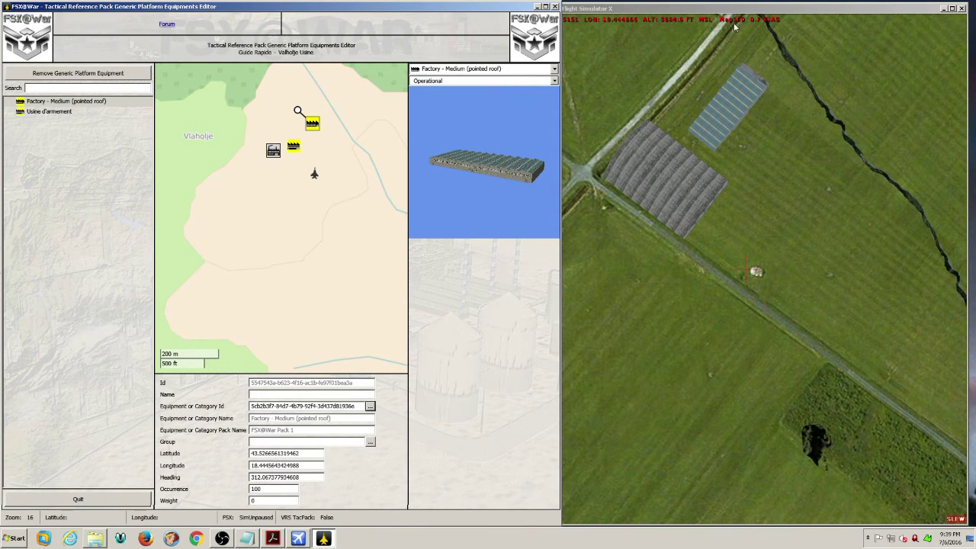
key(y)
key(y)
key(y)
key(y)
key(y)
key(y)
drag(313, 125, 294, 101)
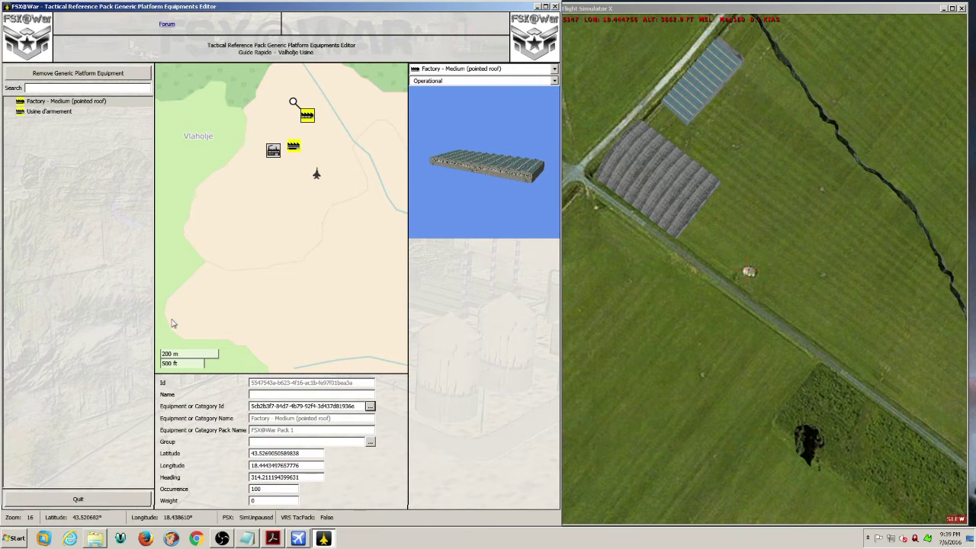
click(293, 148)
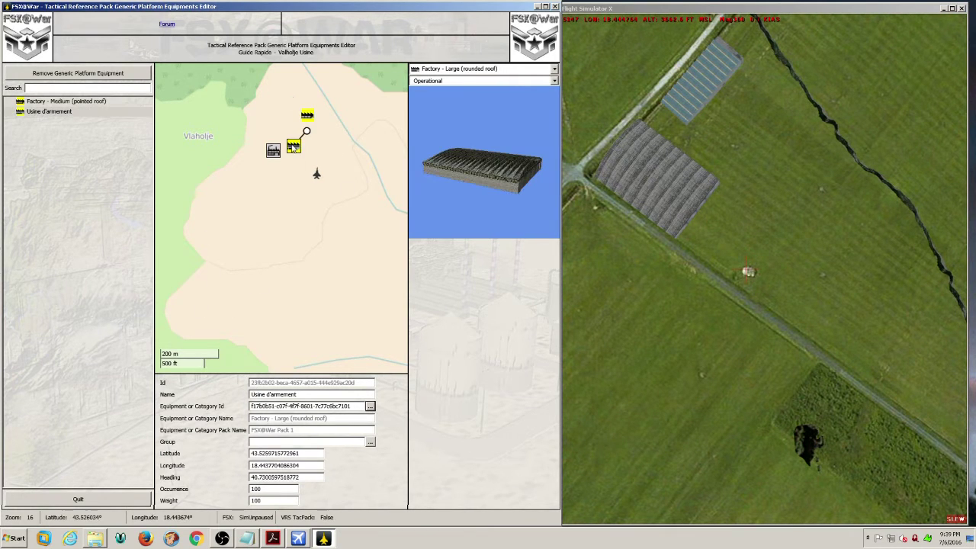
click(306, 114)
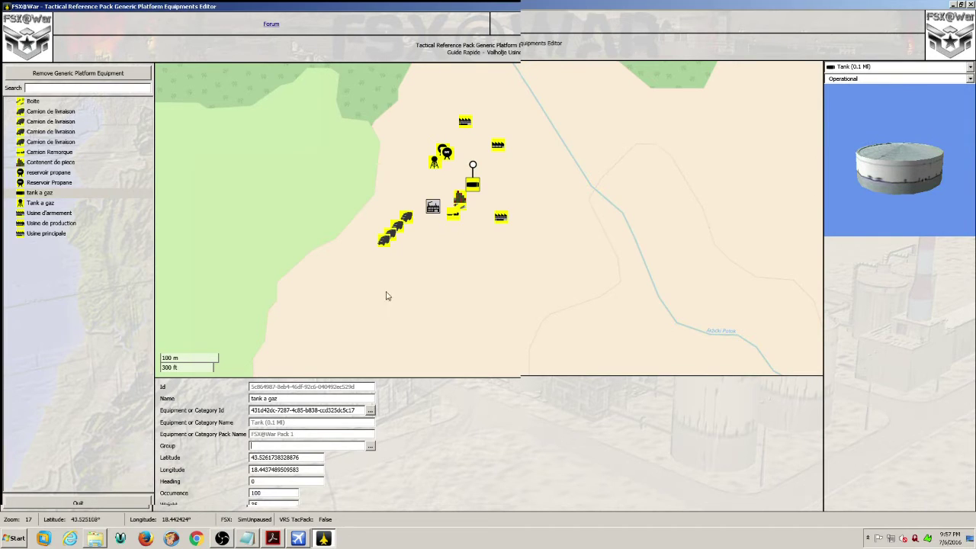
Examine the settings of the Camion de livraison trucks lined up southwest of the platform
click(397, 226)
click(386, 240)
click(406, 219)
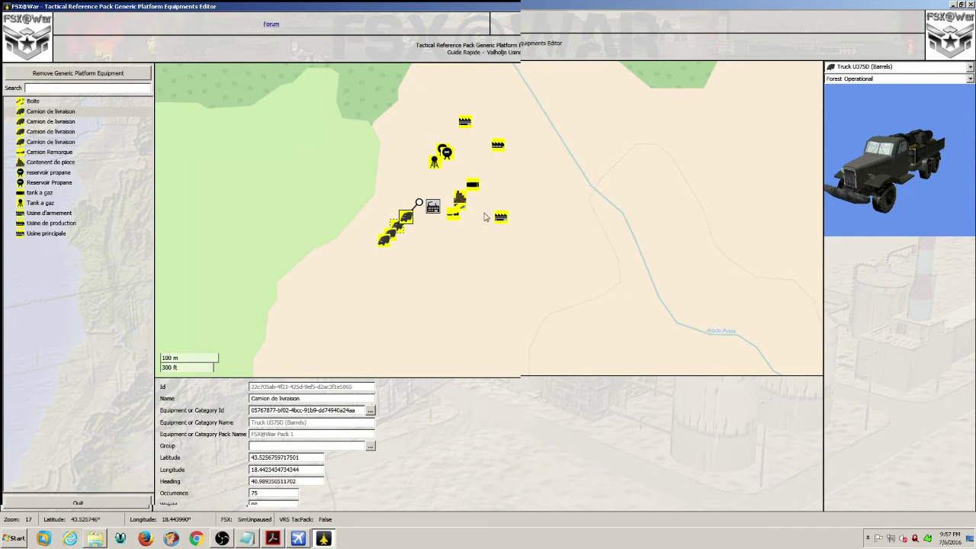
Rename the medium pointed-roof factory Usine de production de fusil and check it against the Usine d'armement equipment
click(498, 144)
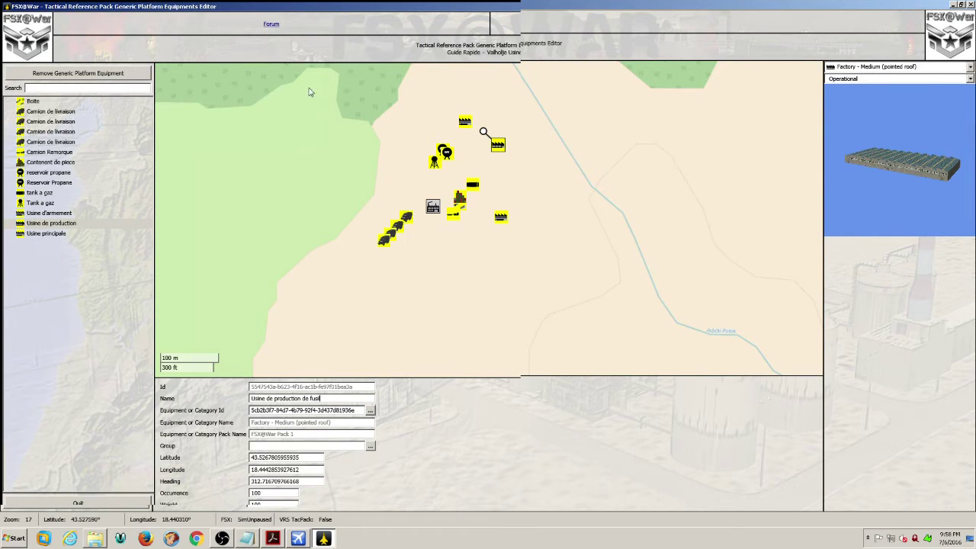
click(505, 218)
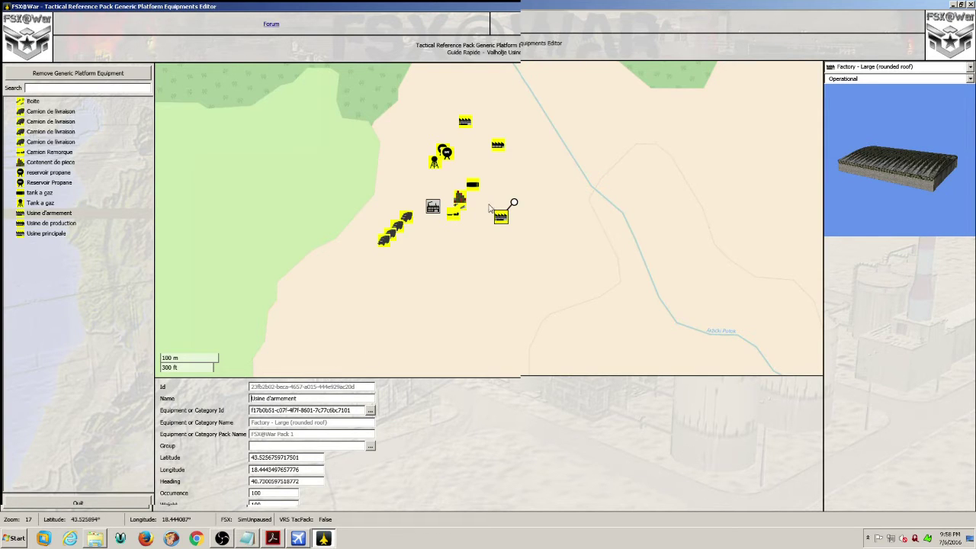
click(499, 145)
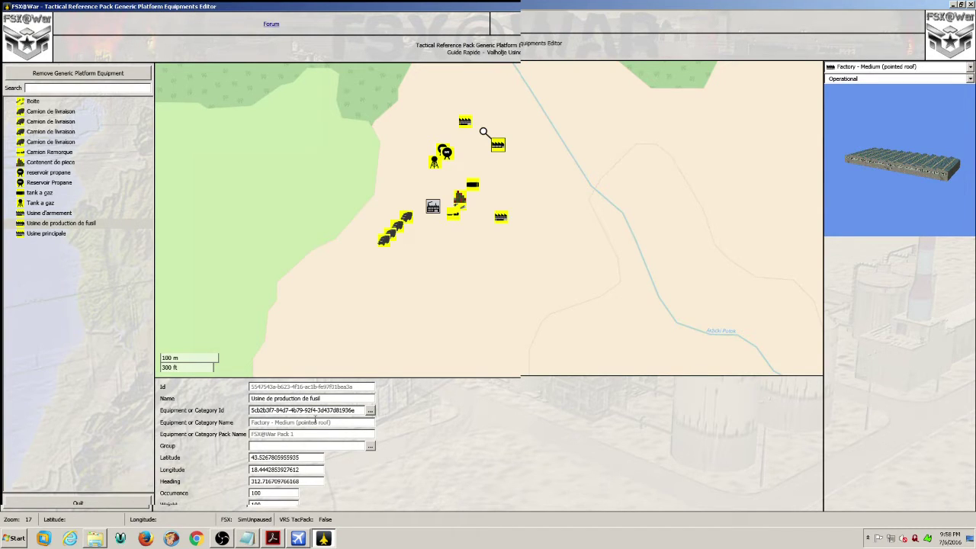
click(502, 218)
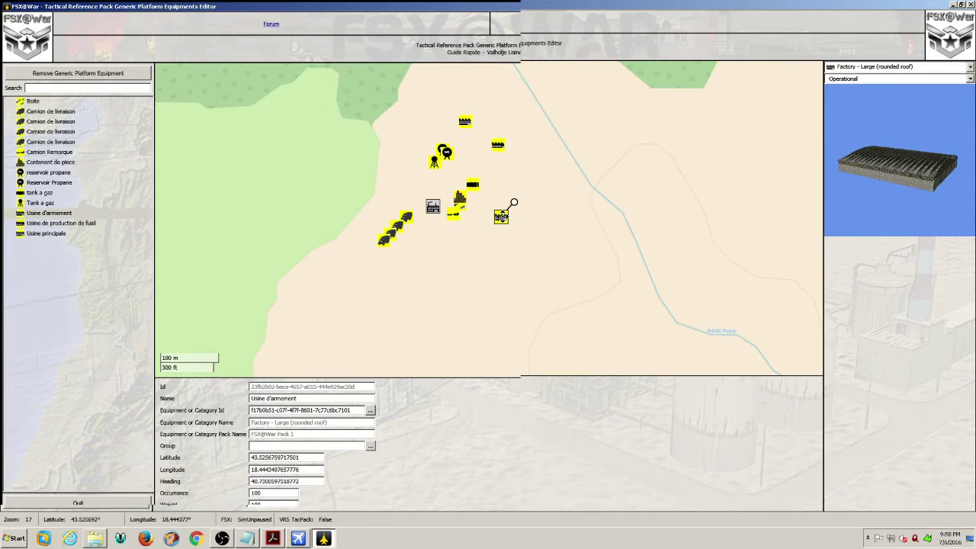
click(500, 146)
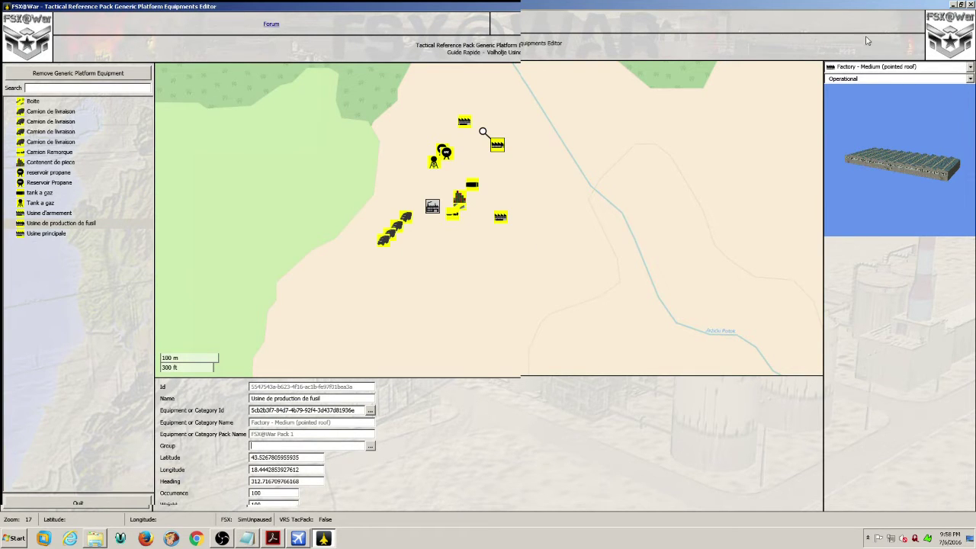
Minimize the window covering the simulator and toggle slew mode to view the equipment placed at the factory site
click(953, 6)
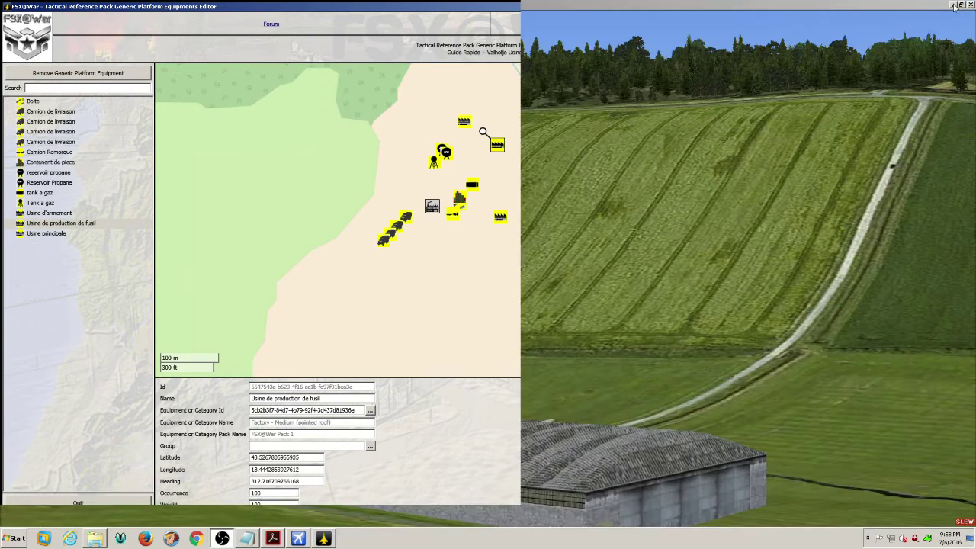
key(y)
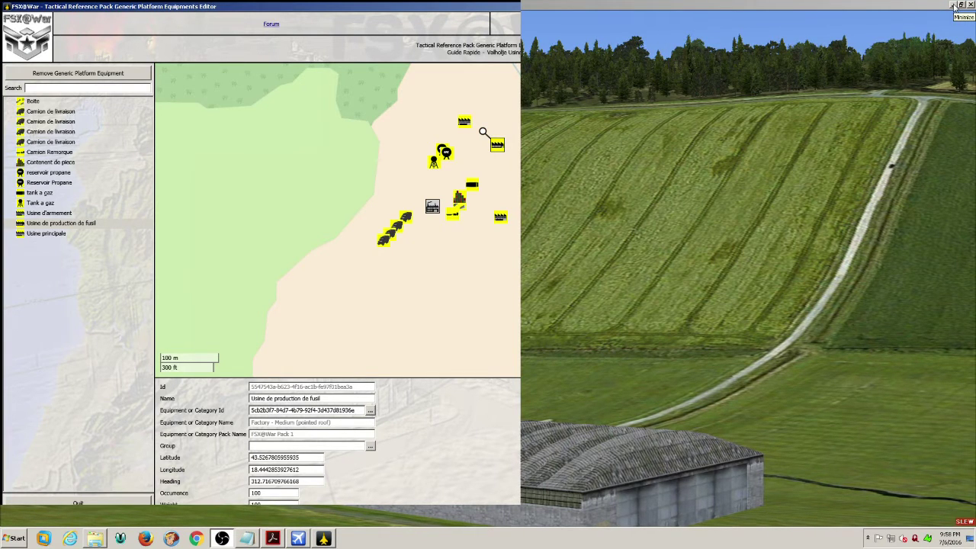
key(y)
key(y)
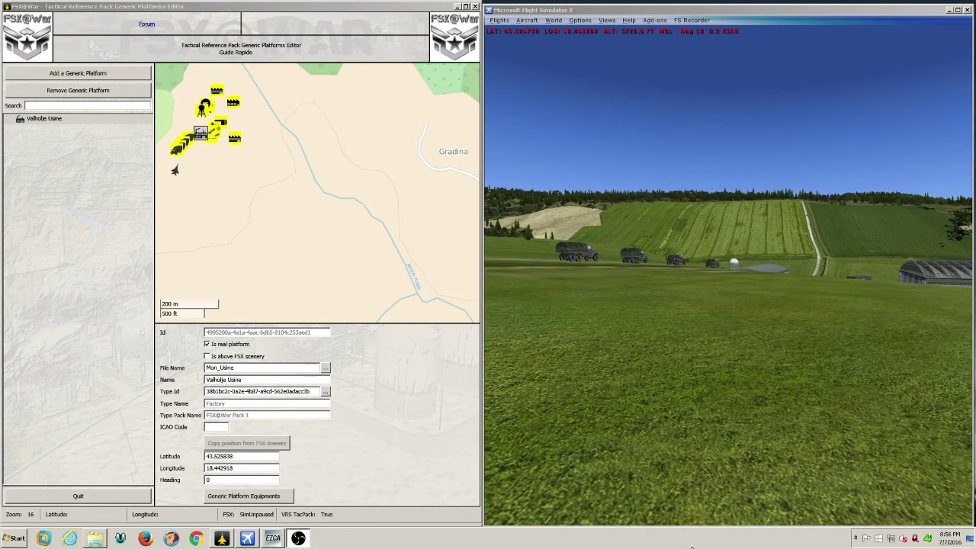
Slew the aircraft away from the factory and set it down in open ground west of the Valholje Usine platform
key(y)
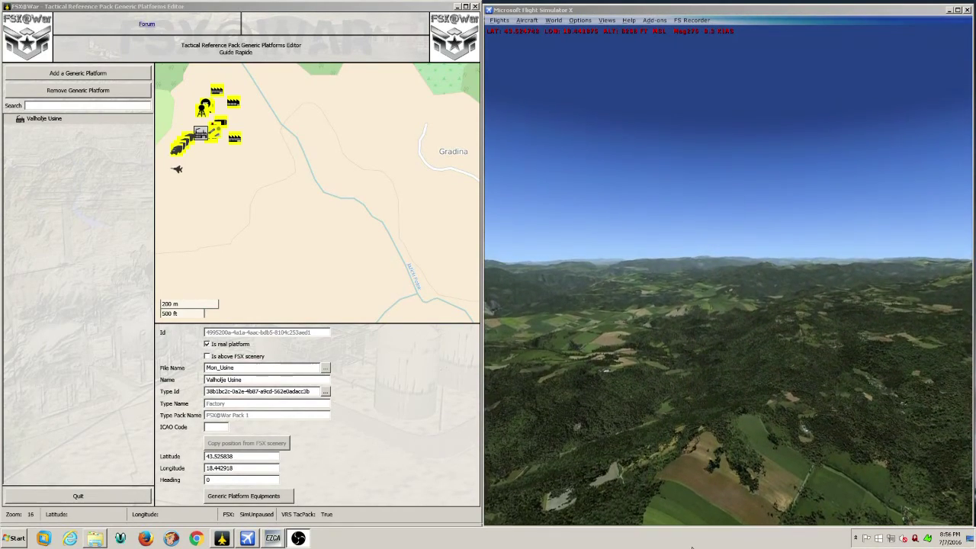
drag(237, 187, 481, 205)
scroll(434, 211, down, 2)
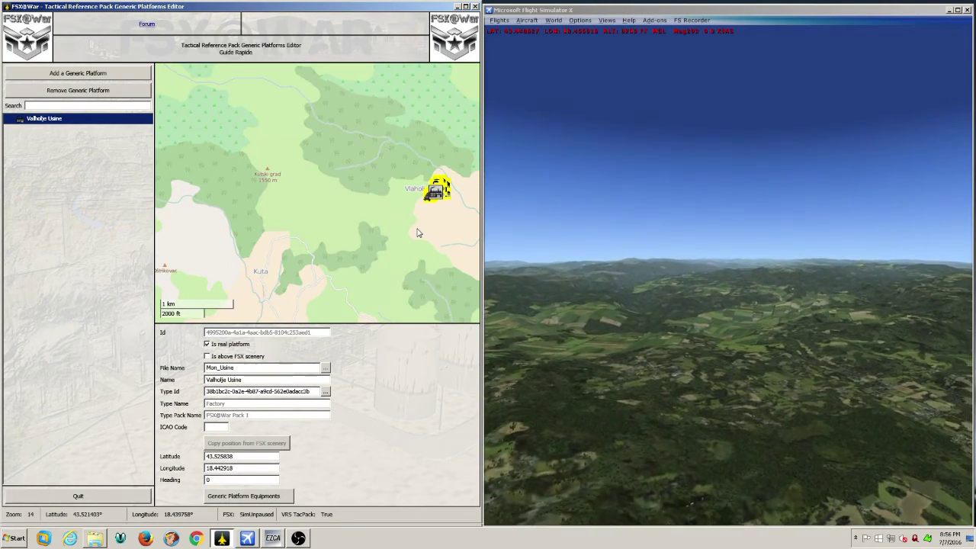
scroll(386, 249, down, 2)
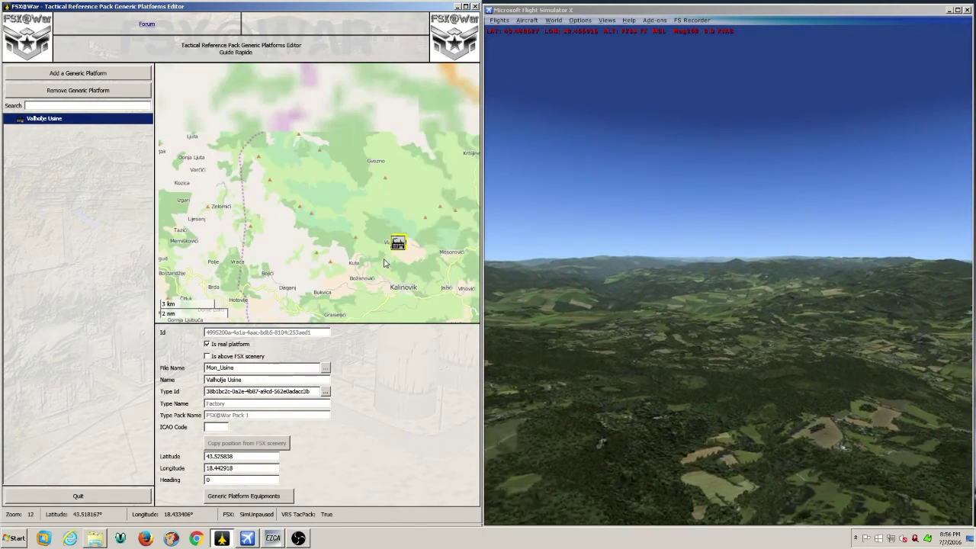
scroll(361, 226, down, 1)
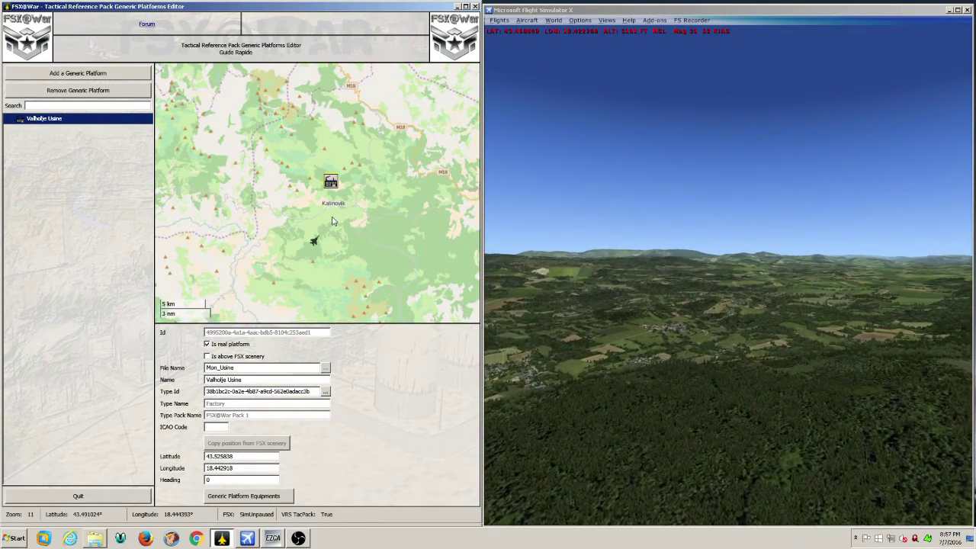
key(y)
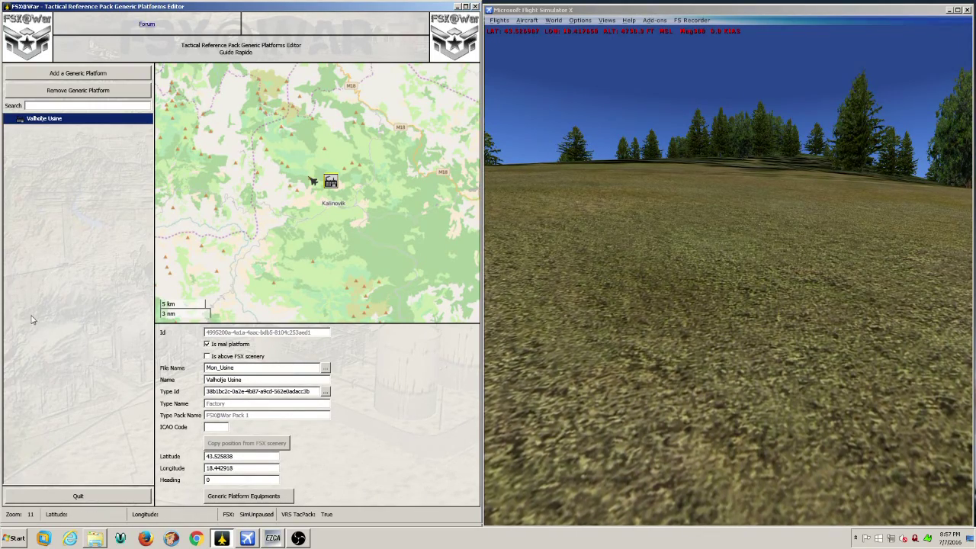
Add a generic platform and set it as a real platform that is not above FSX scenery
click(79, 74)
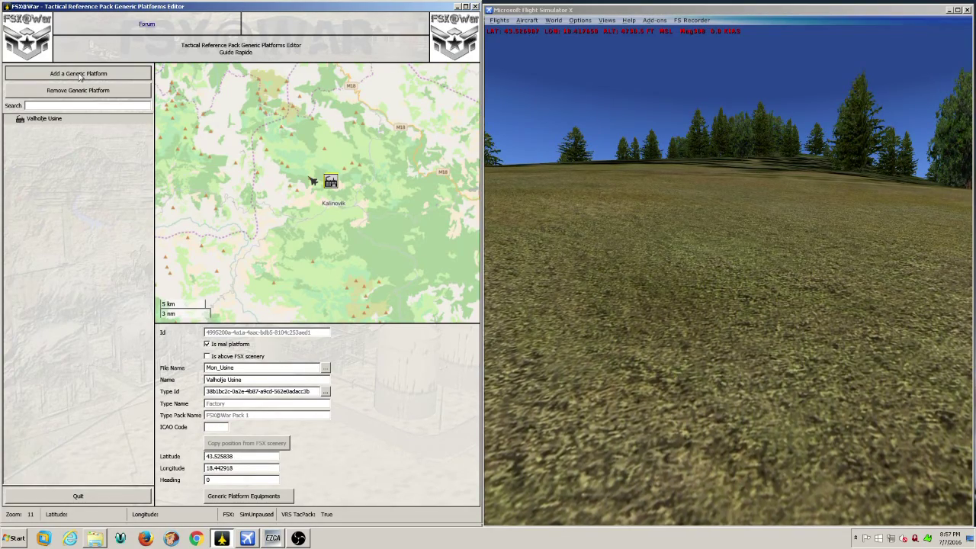
click(80, 75)
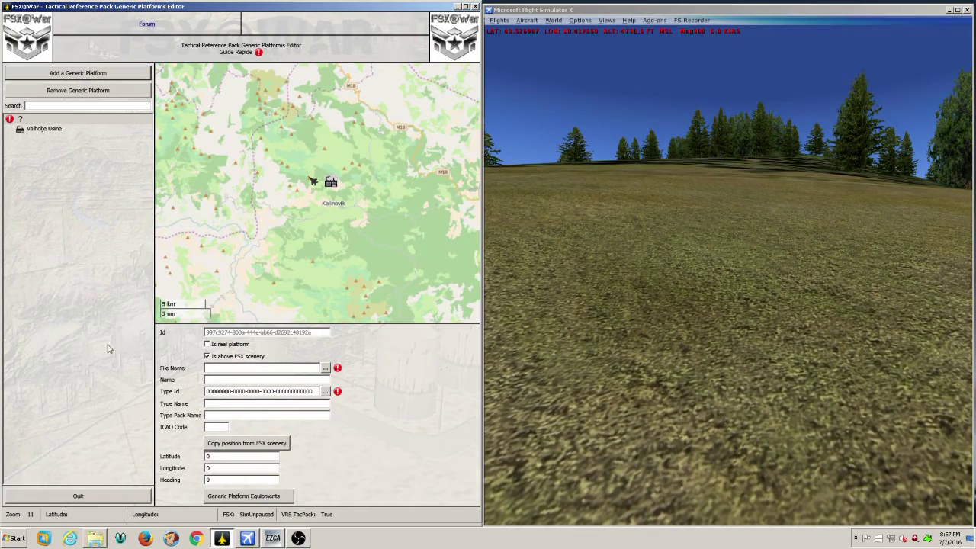
click(227, 369)
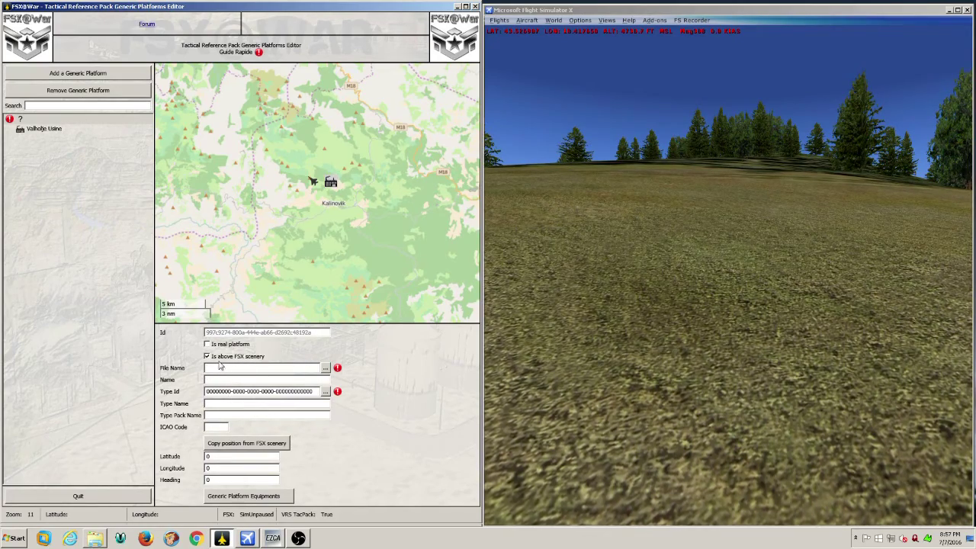
click(208, 359)
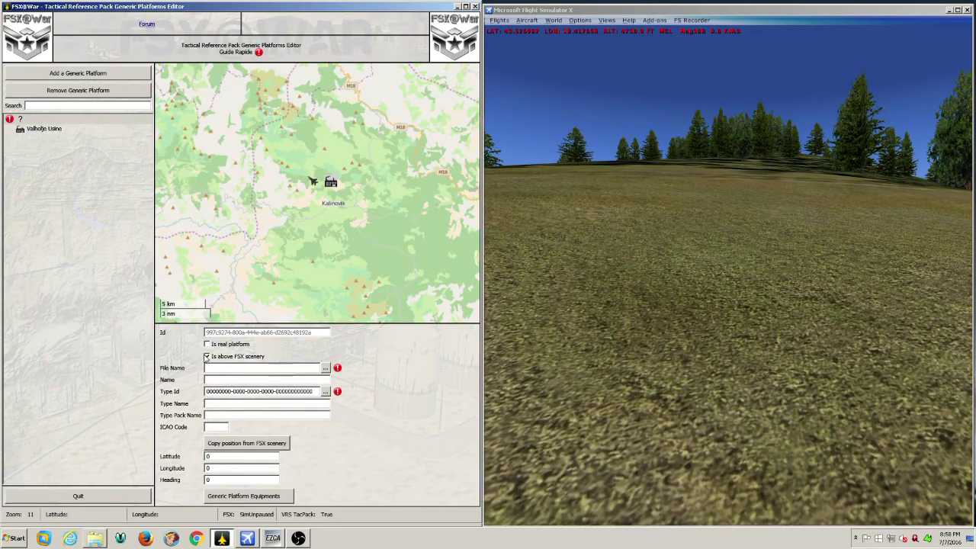
click(207, 357)
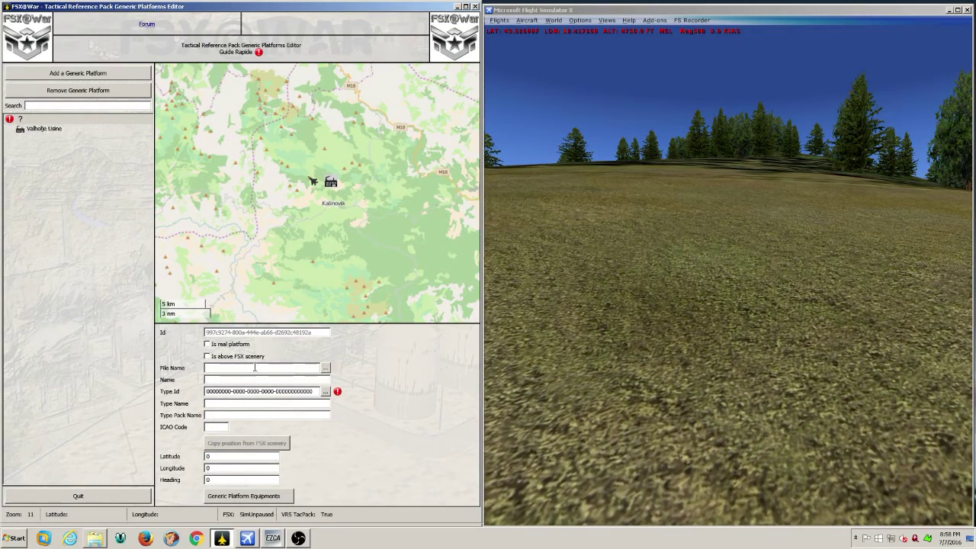
click(206, 345)
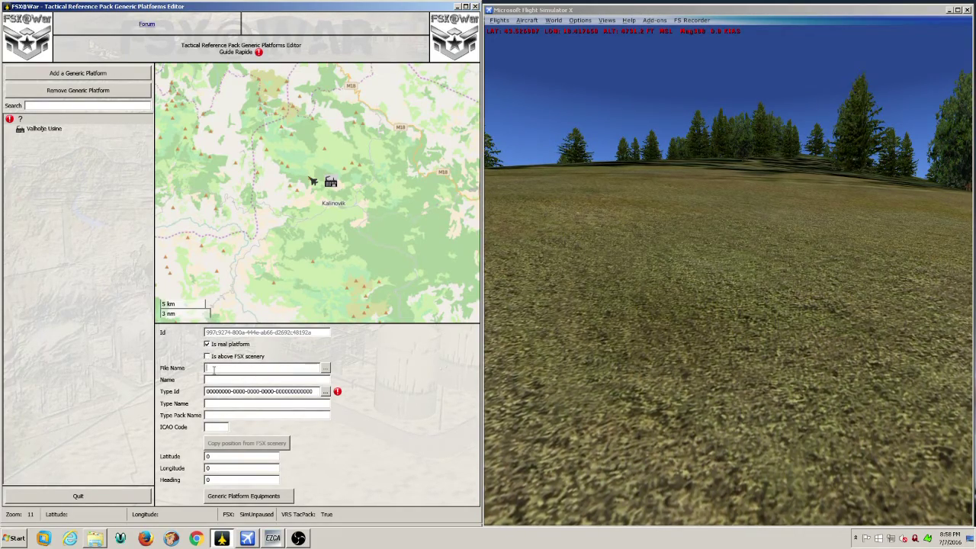
Set the new platform's file name to Mon SAM and its name to Kutsi site Anti Aérienne
click(214, 370)
text(Mon SAM)
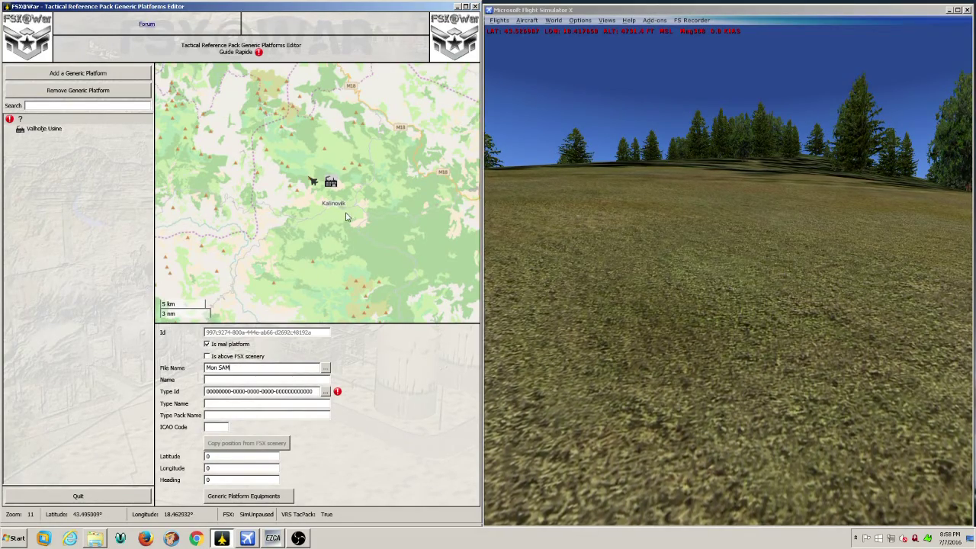
scroll(345, 217, up, 2)
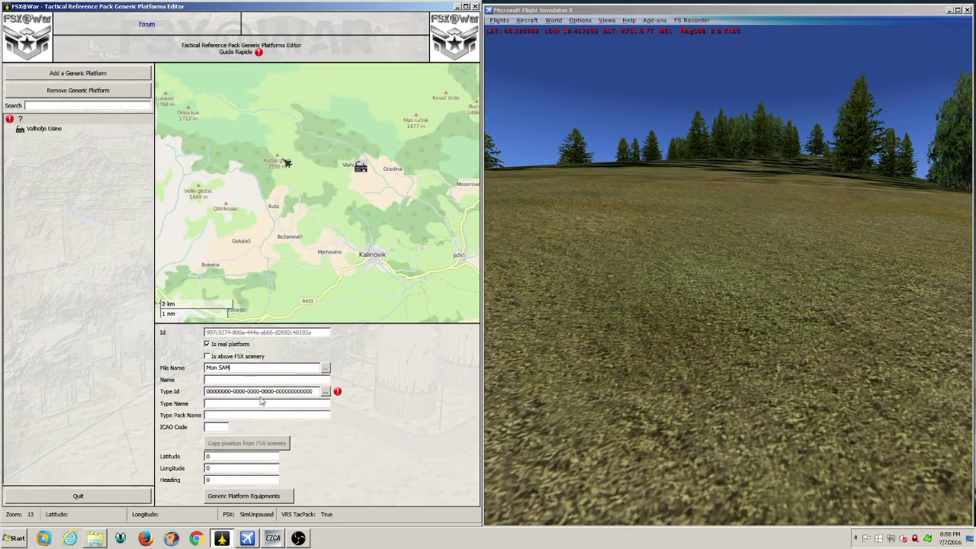
click(222, 380)
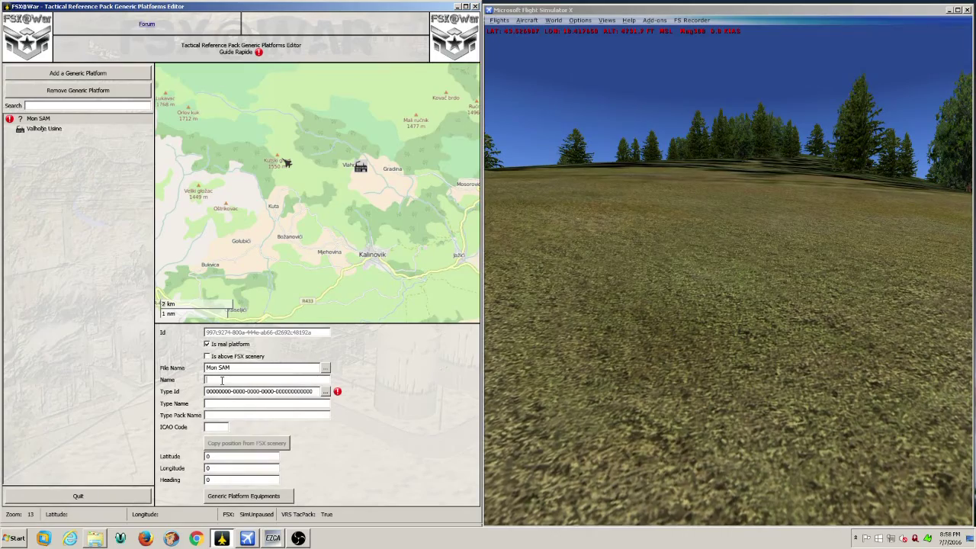
text(Kul)
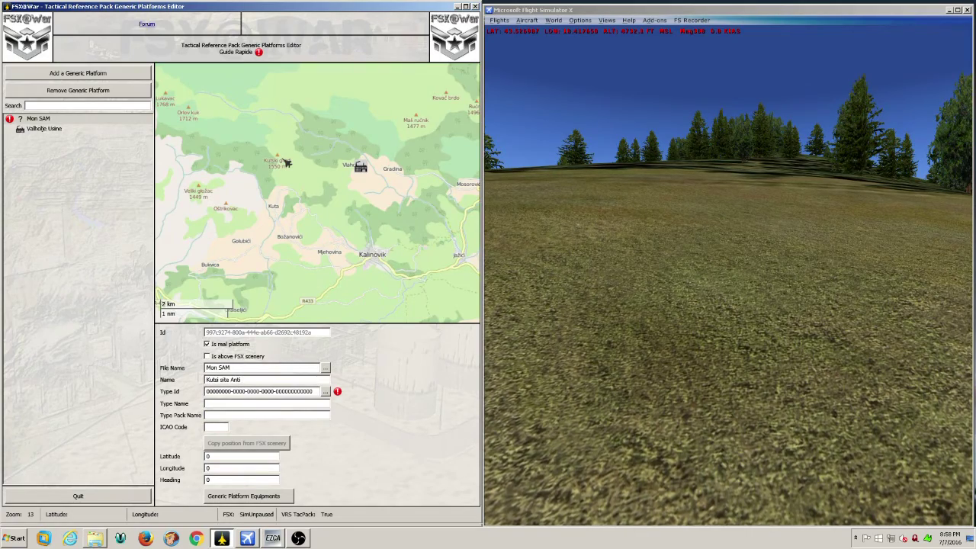
text(A)
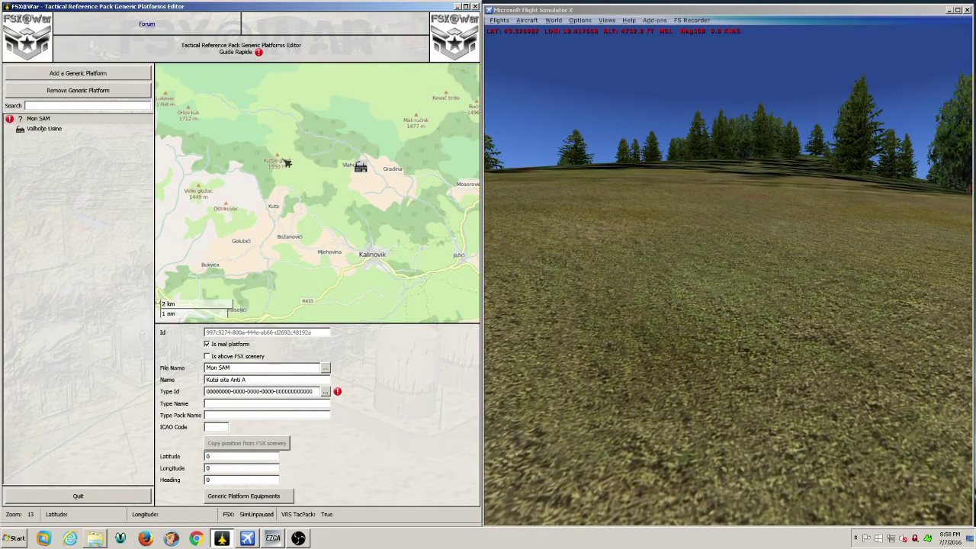
text(é)
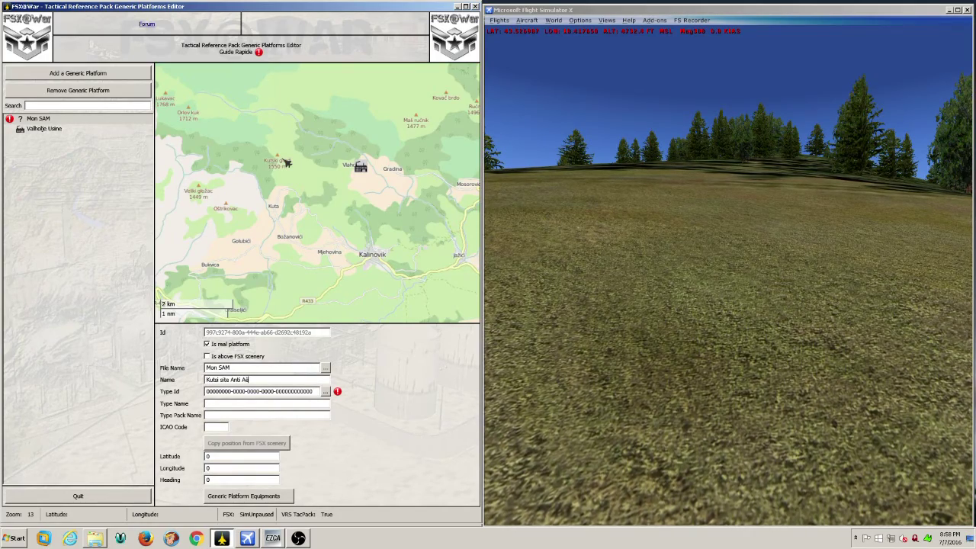
text(rienne)
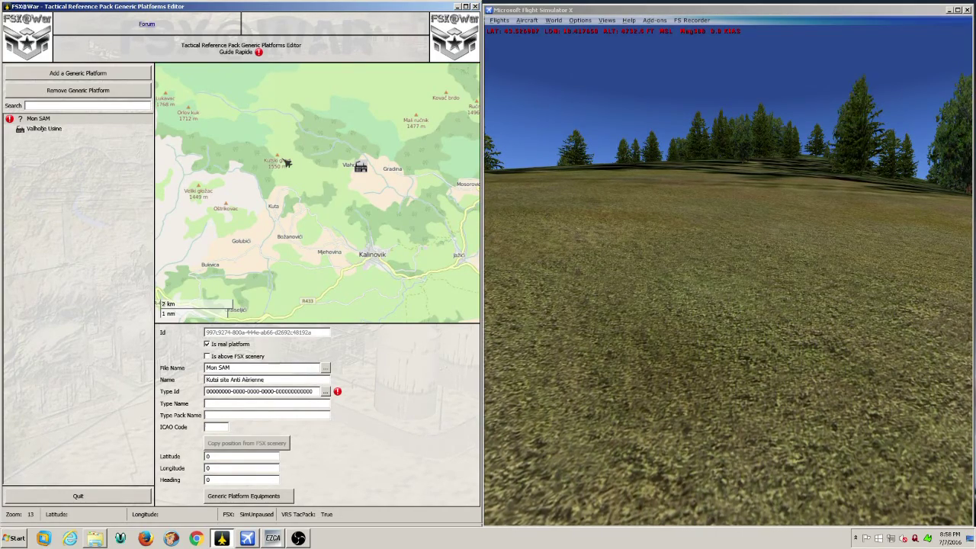
Assign the SA2 type from FSX@War Pack 1 to the Kutsi site Anti Aérienne platform
click(326, 392)
scroll(241, 252, down, 2)
click(232, 323)
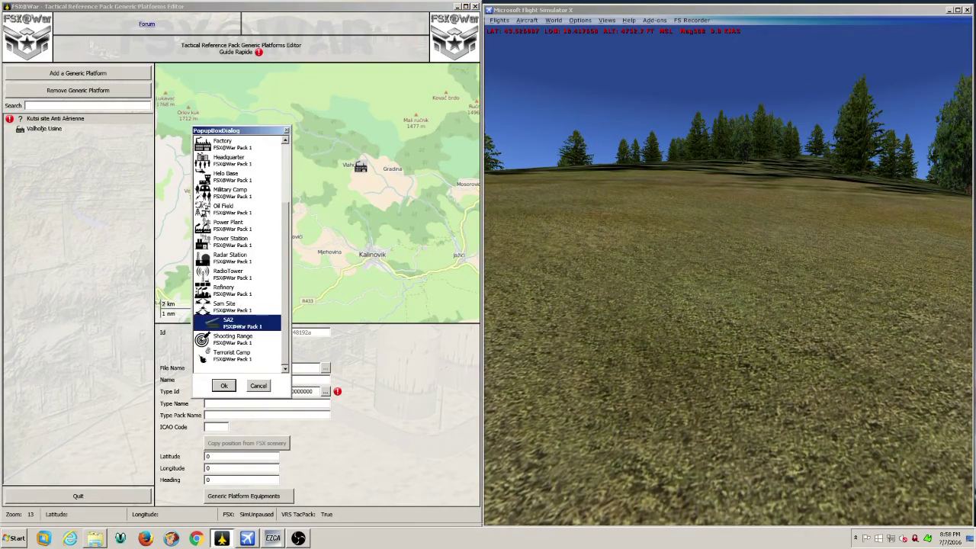
click(224, 385)
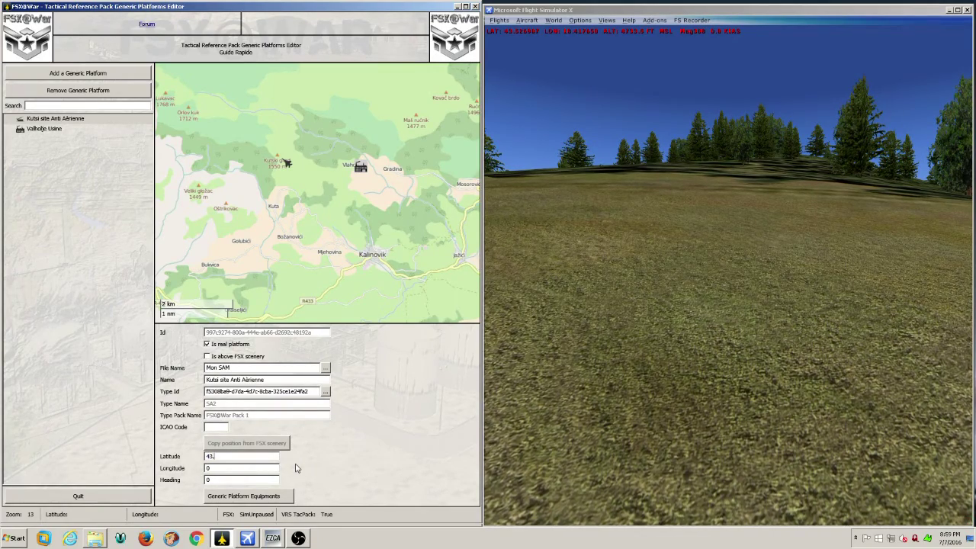
Set the anti-aircraft platform's latitude to 43.526907 and its longitude to 18.41765
text(52)
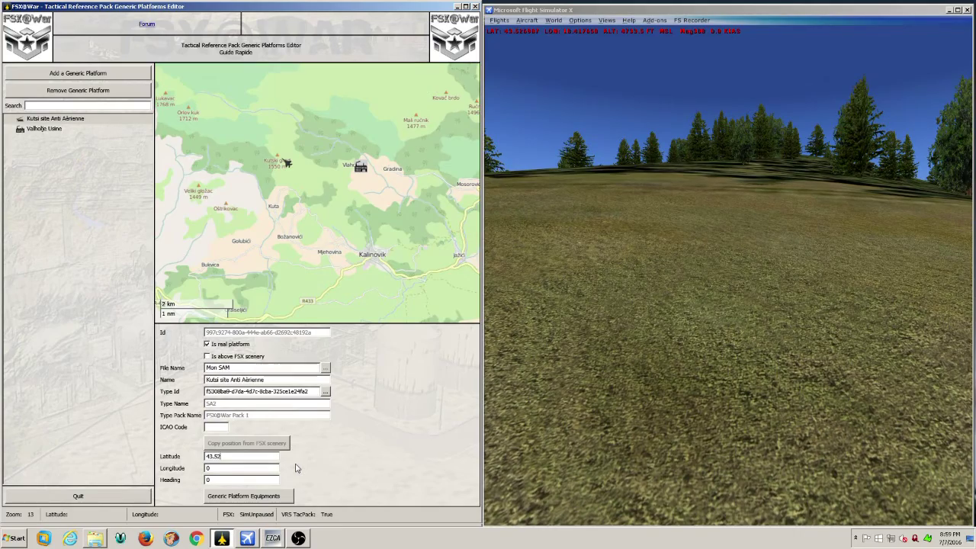
text(6)
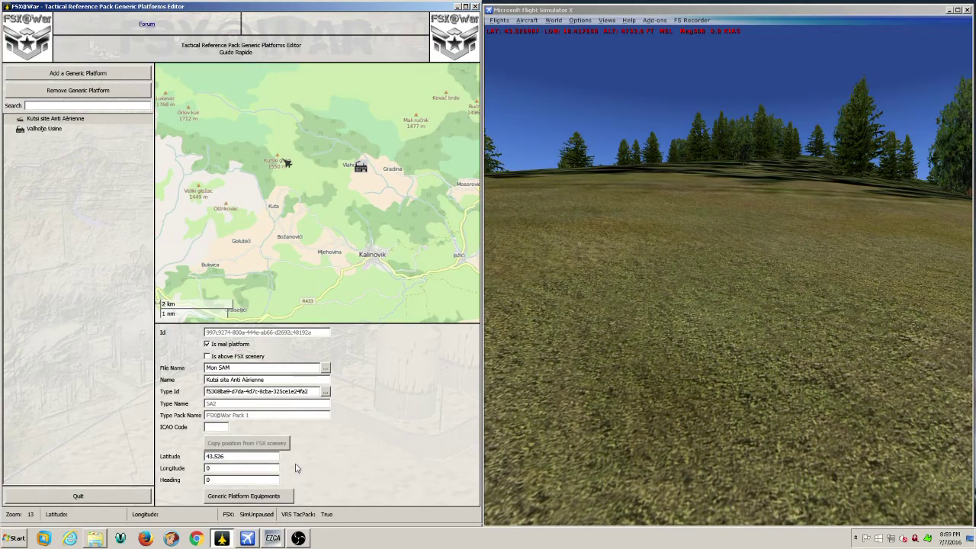
text(907)
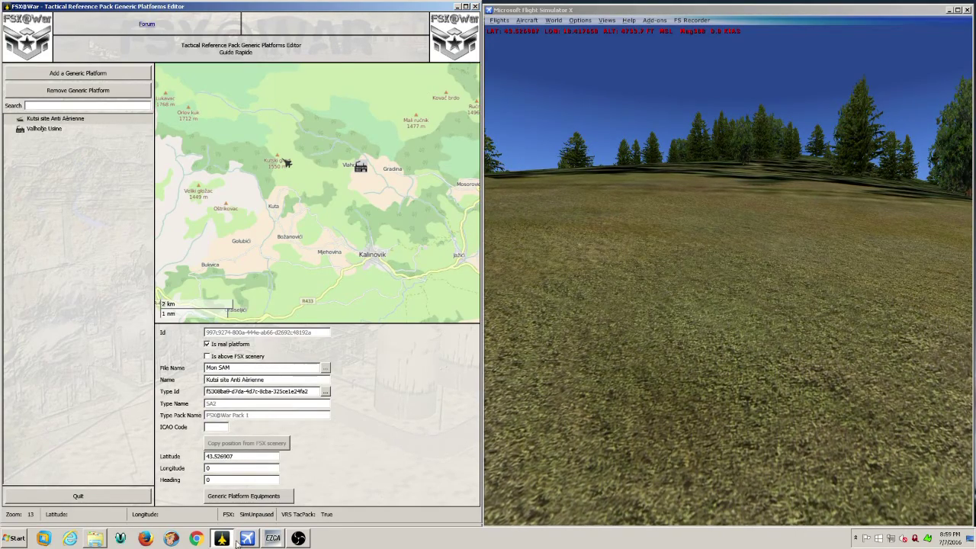
click(201, 467)
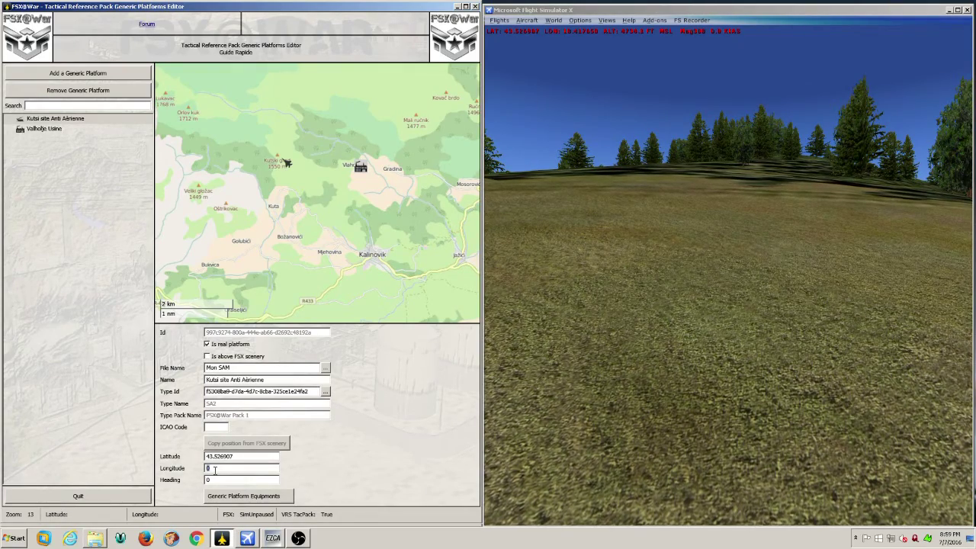
text(.)
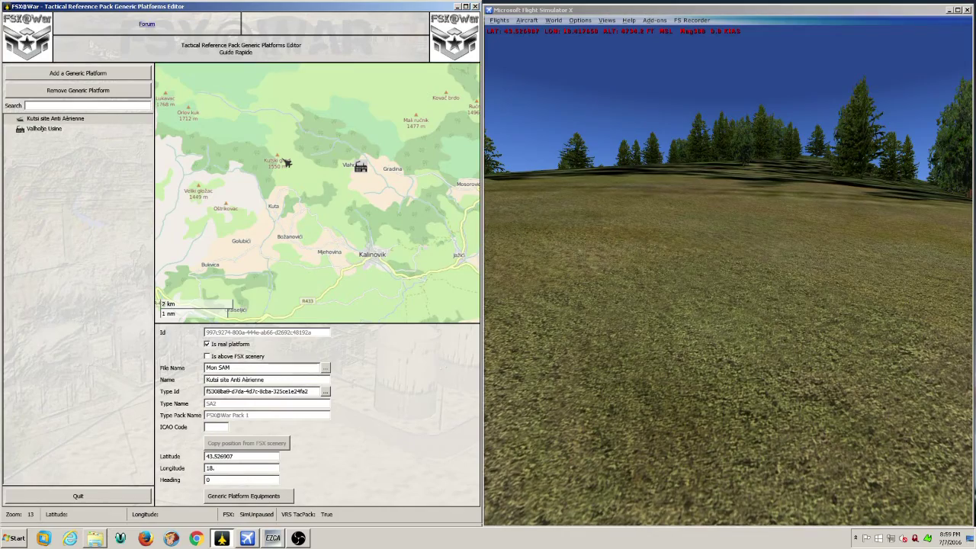
text(417)
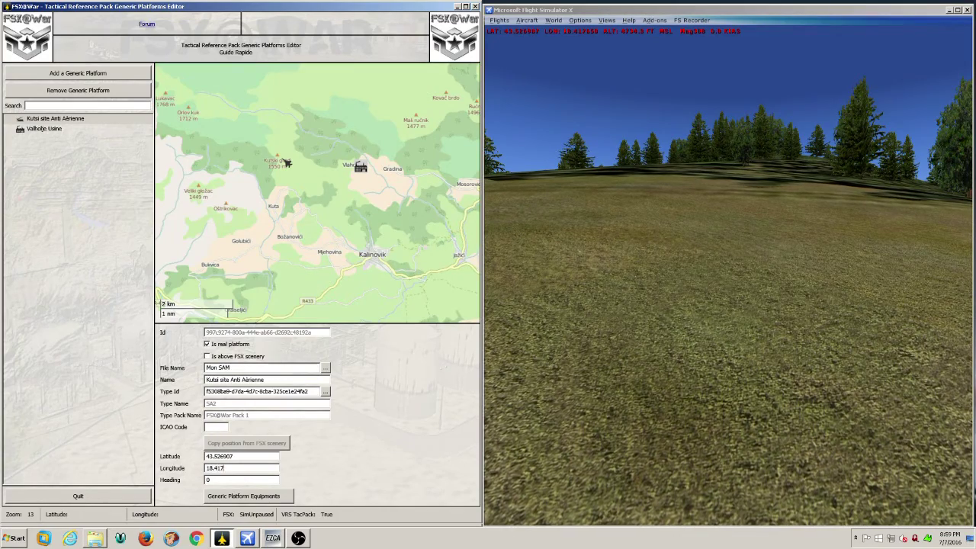
text(65)
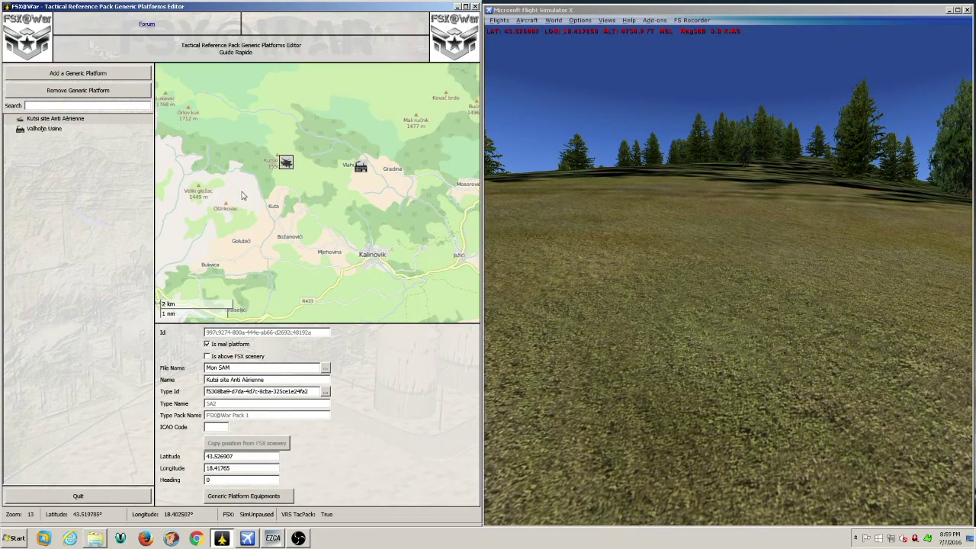
Select the Kutsi site Anti Aérienne platform and check its map position relative to Valholje Usine
click(66, 120)
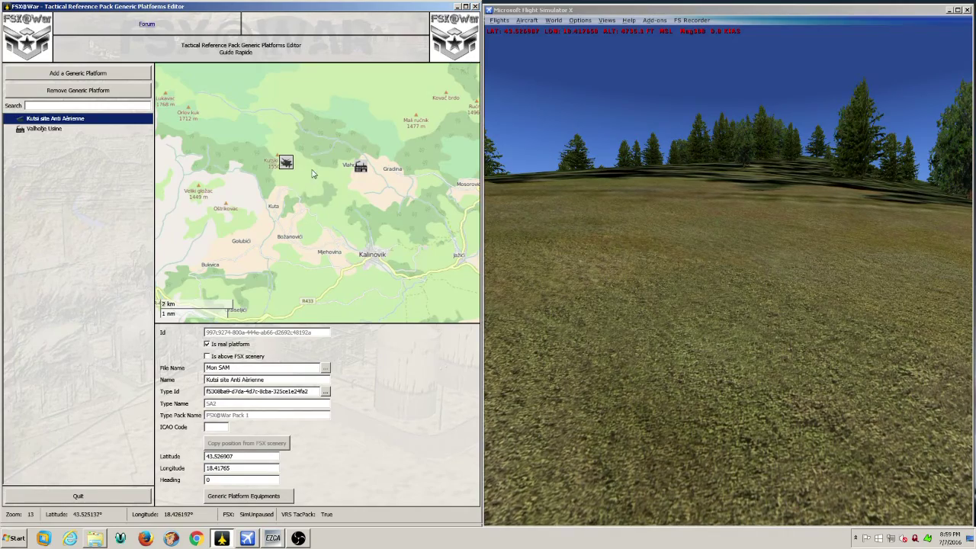
scroll(324, 189, down, 1)
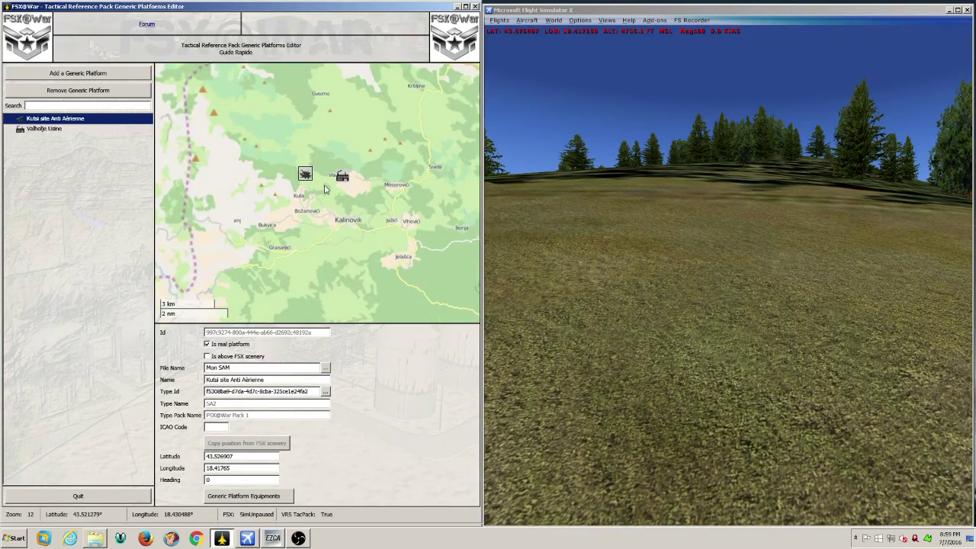
scroll(318, 212, down, 1)
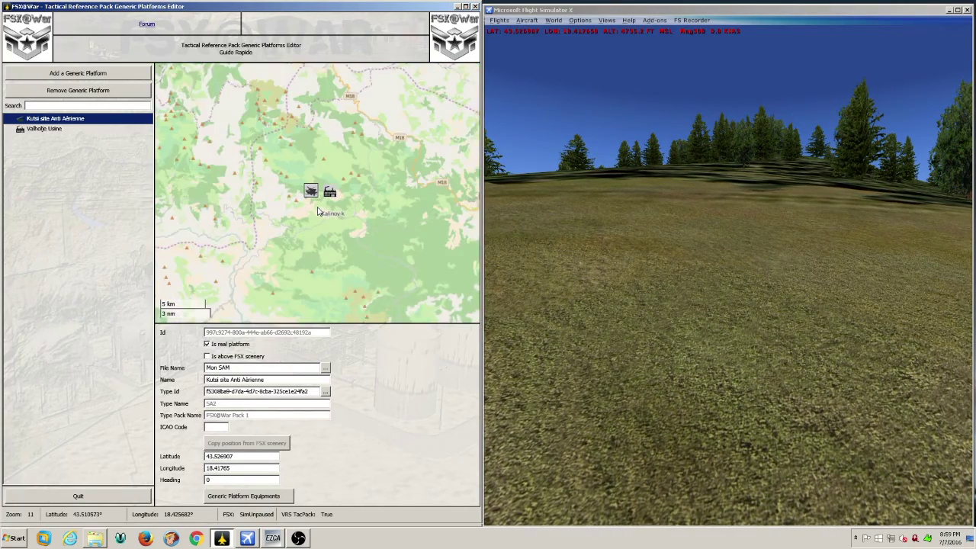
scroll(317, 202, up, 1)
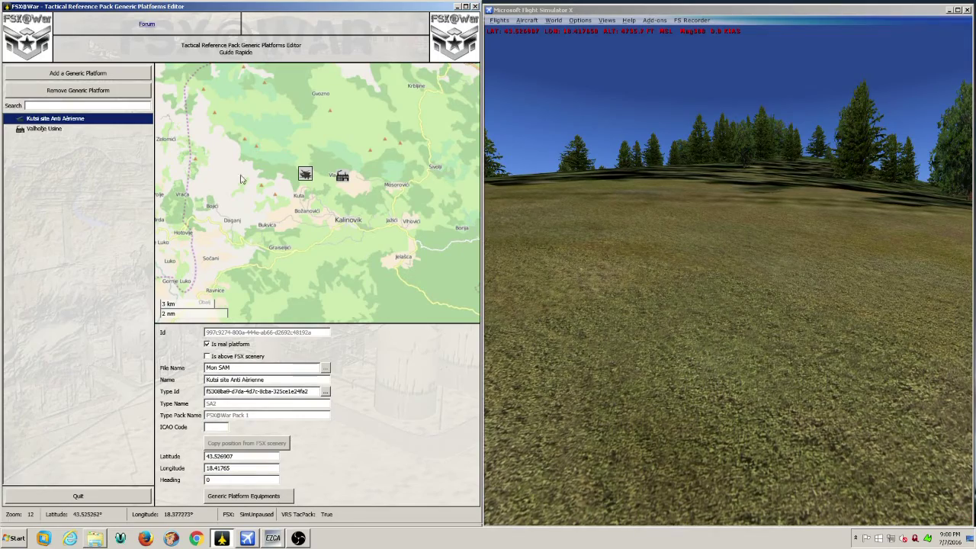
click(579, 23)
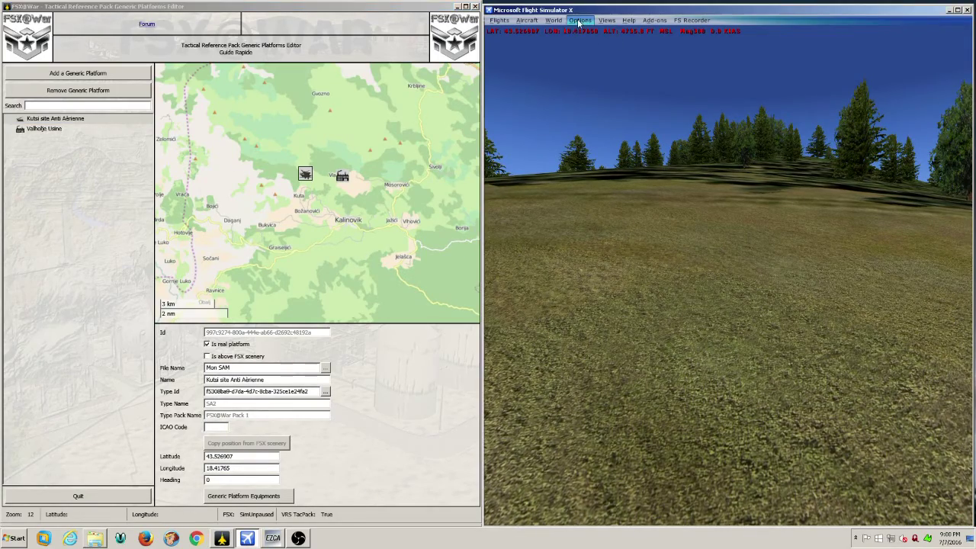
mouse_move(552, 23)
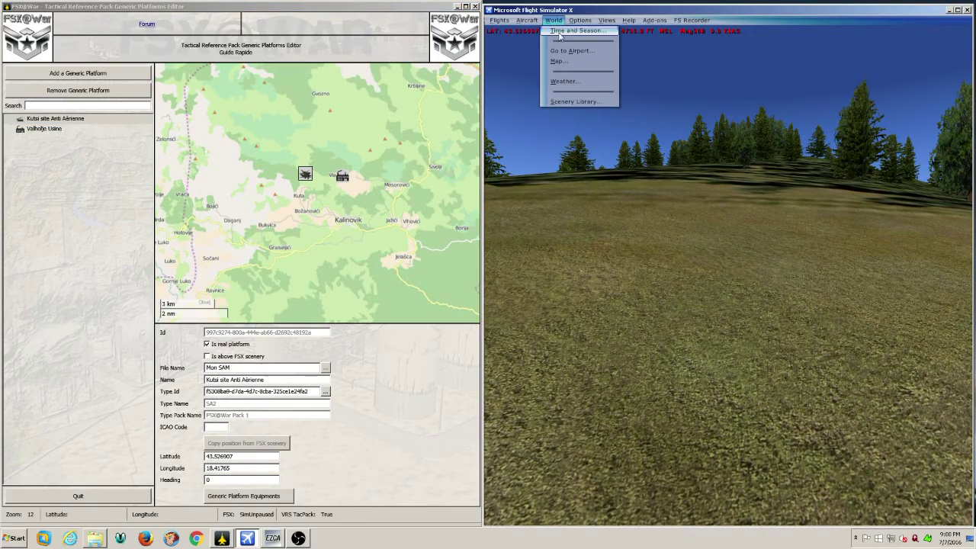
click(560, 31)
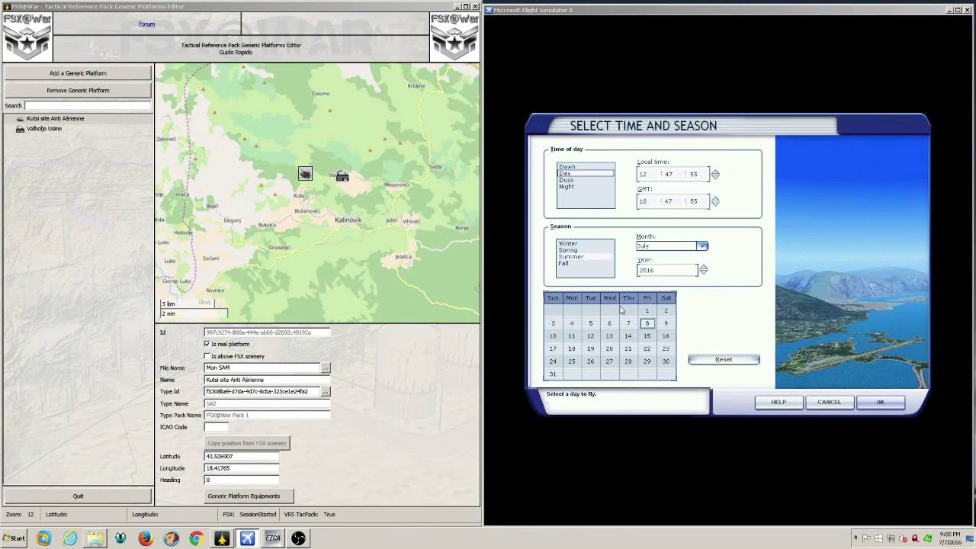
click(829, 402)
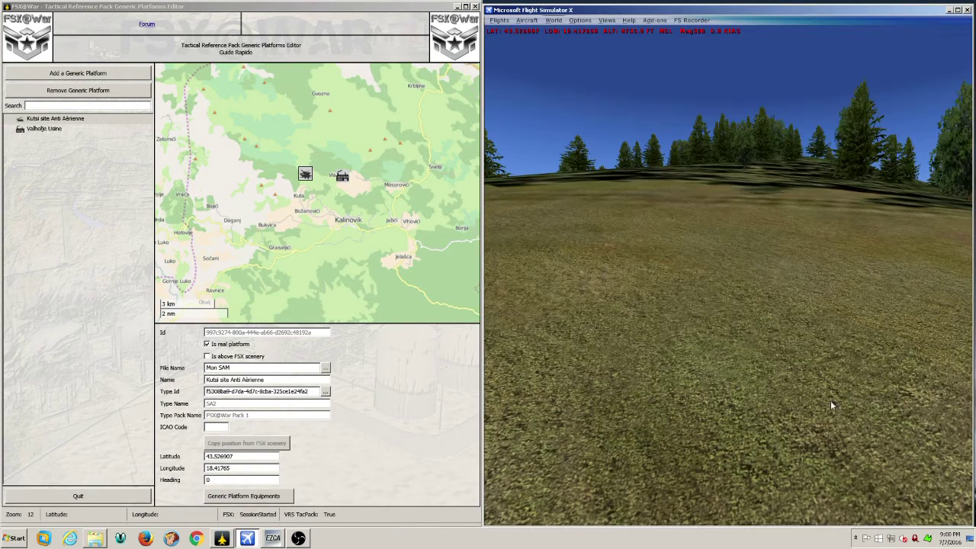
Relocate the simulator aircraft to the active runway at Tivat airport (LYTV)
click(554, 22)
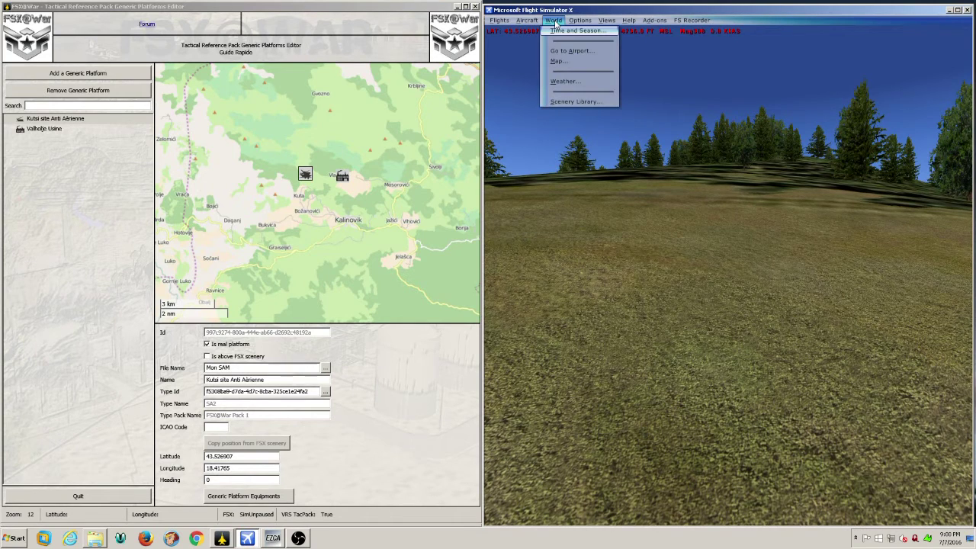
click(572, 51)
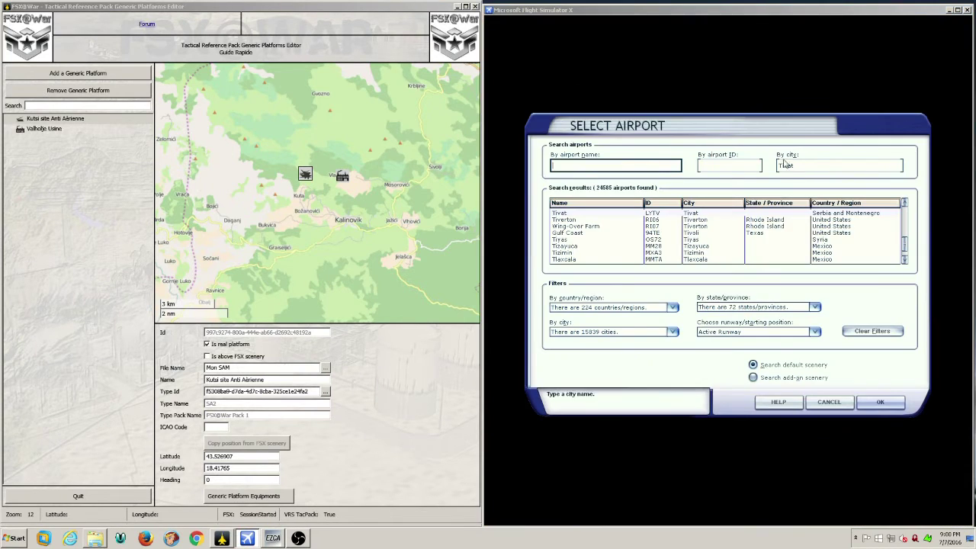
click(820, 166)
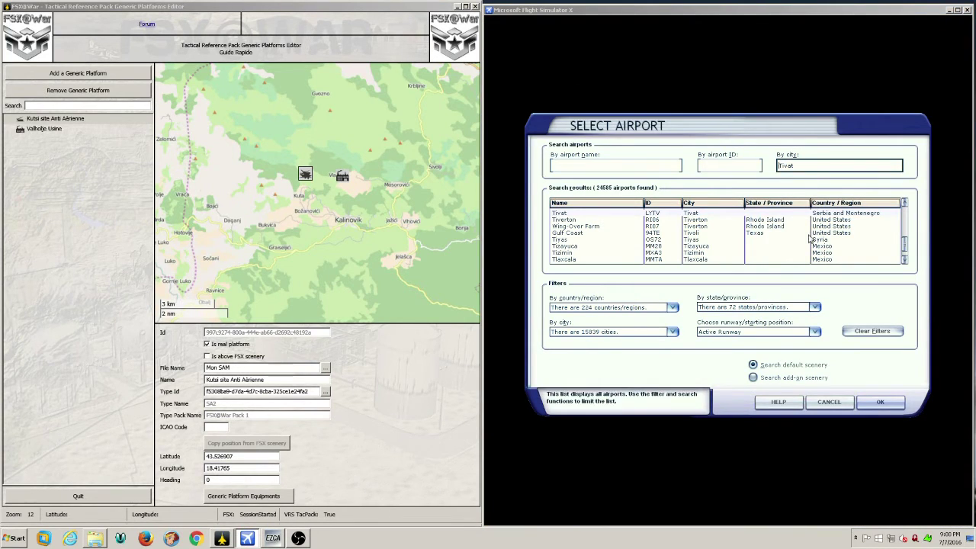
click(881, 403)
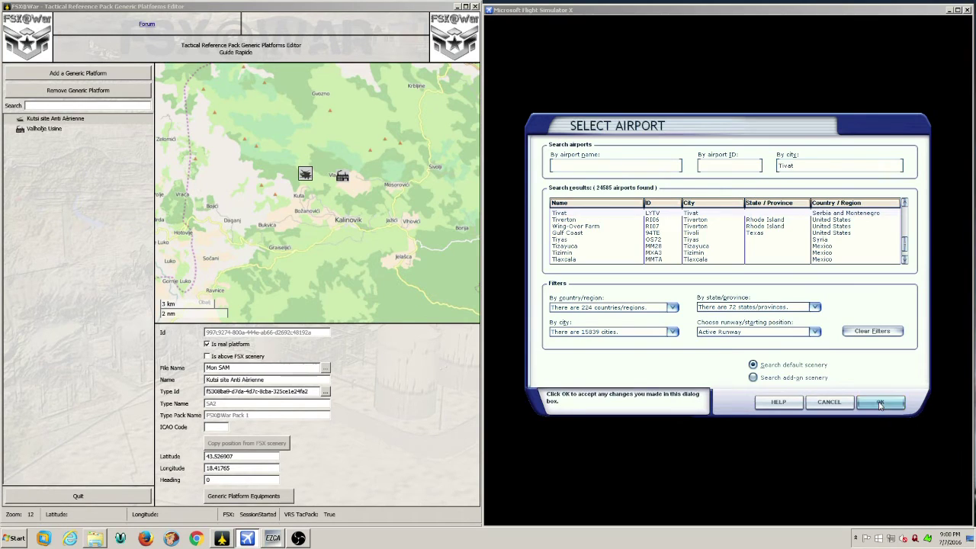
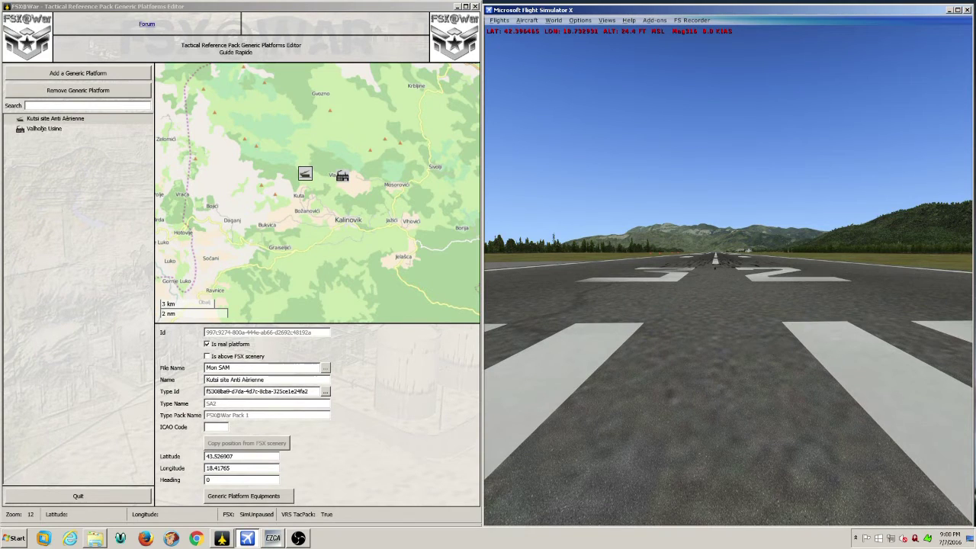
Add a generic platform for the Tivat base, marked as a real platform and not above FSX scenery
click(77, 74)
click(77, 74)
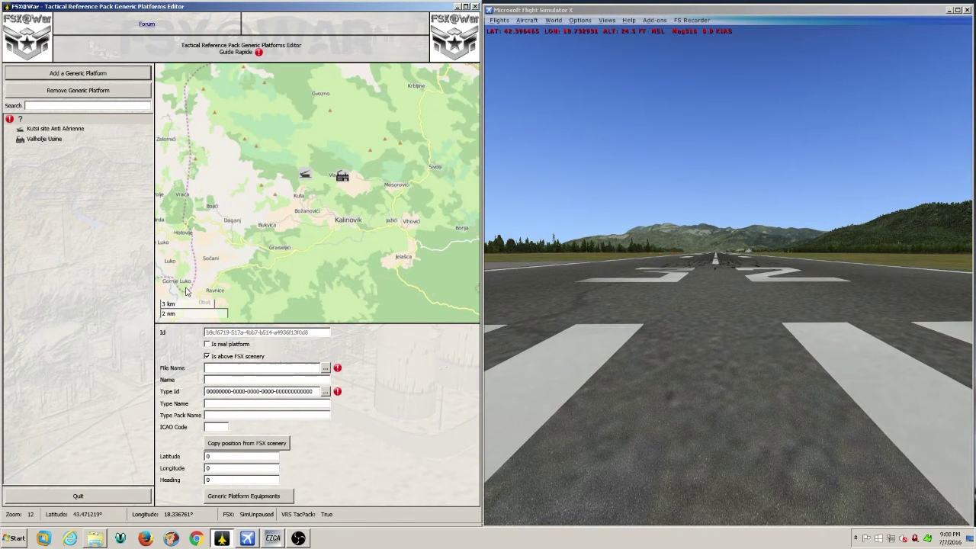
click(213, 358)
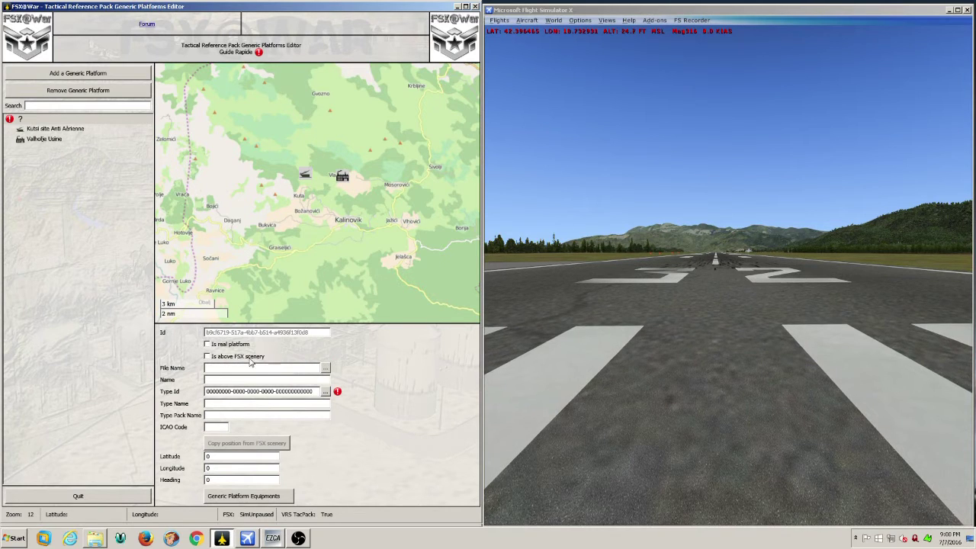
click(207, 345)
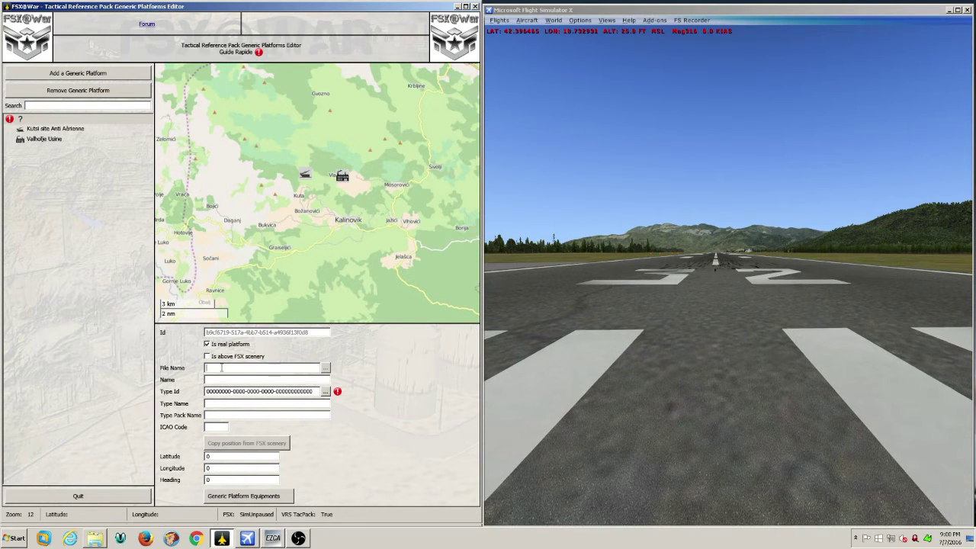
Set the new platform's file name to Aeroport Tiva and its name to Base Tivat
text(Aeroport Tiva)
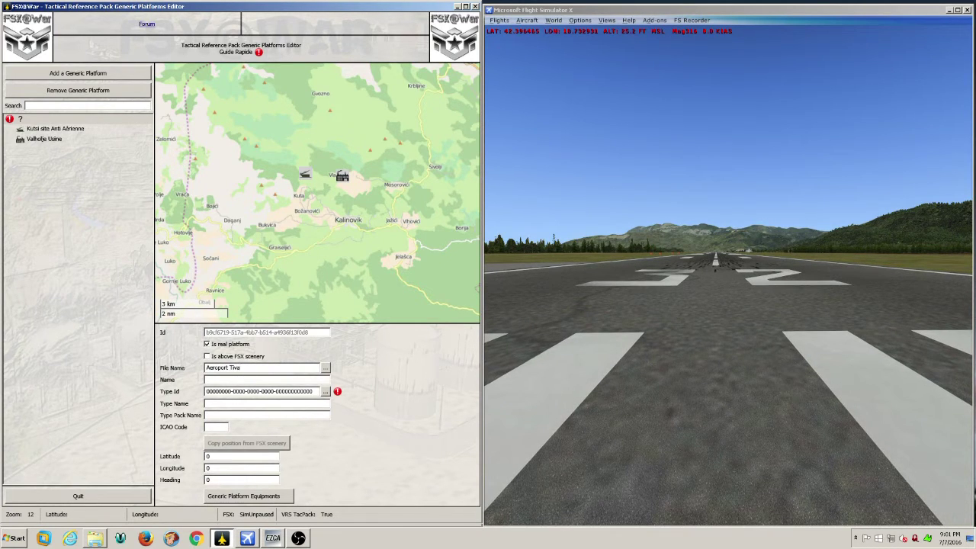
click(217, 381)
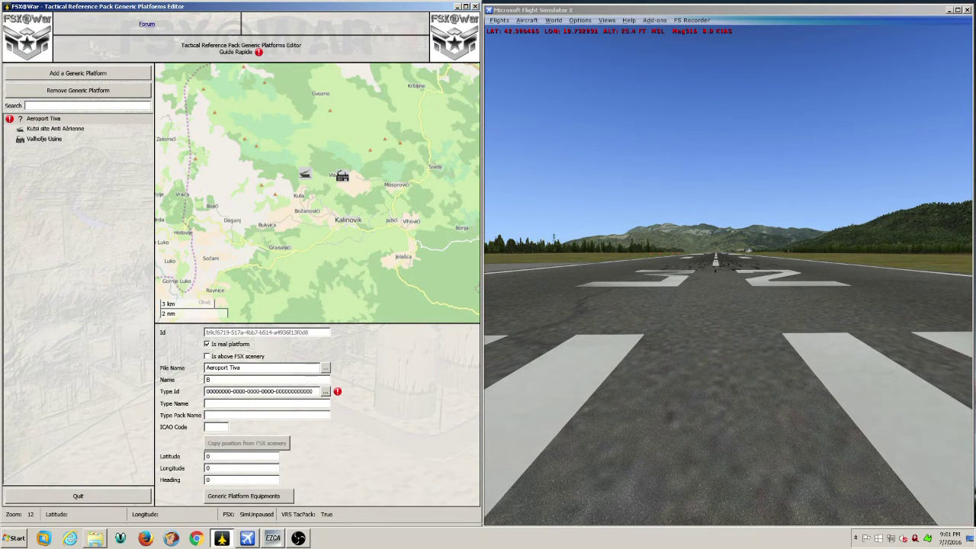
text(Base Tivat)
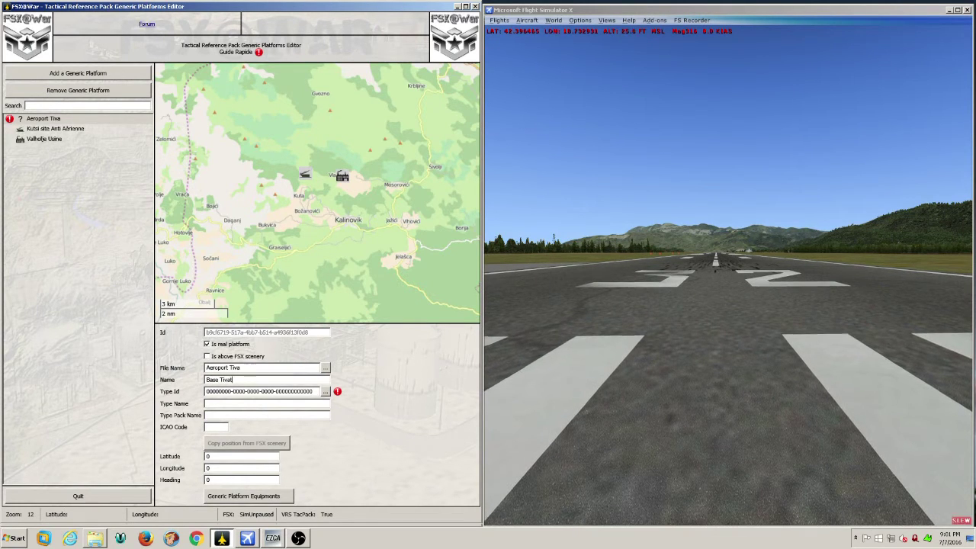
Assign the Airbase type from FSX@War Pack 1 to Base Tivat and set its ICAO code to LQMO
click(326, 391)
click(222, 143)
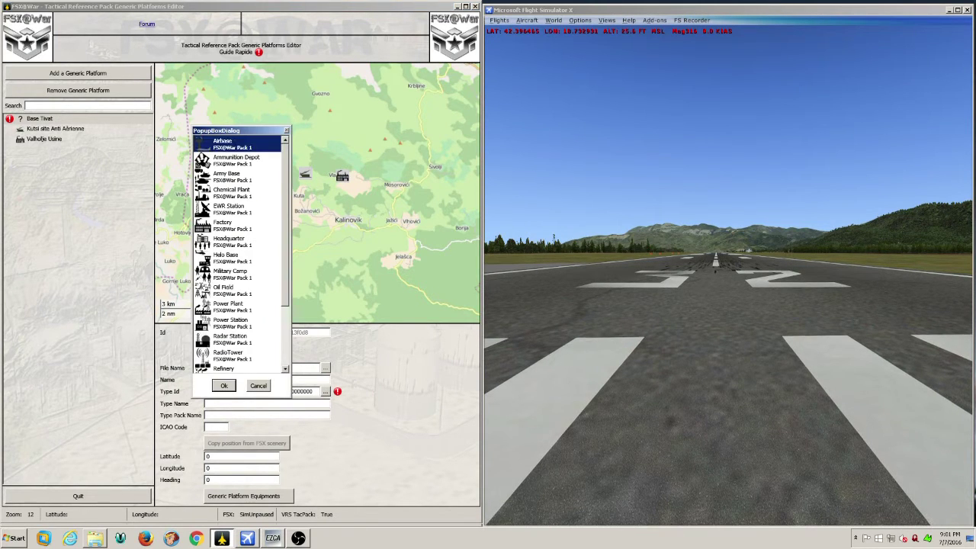
click(224, 385)
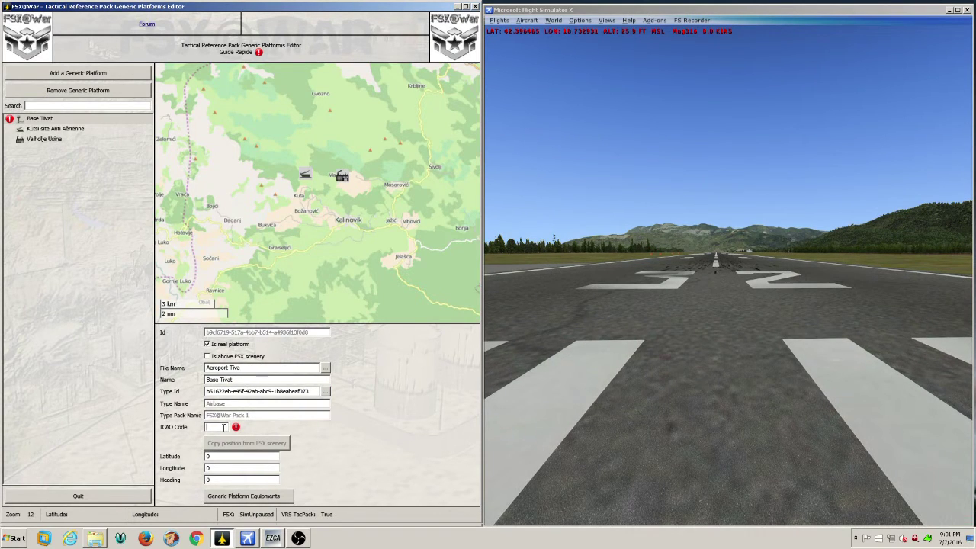
text(LQM)
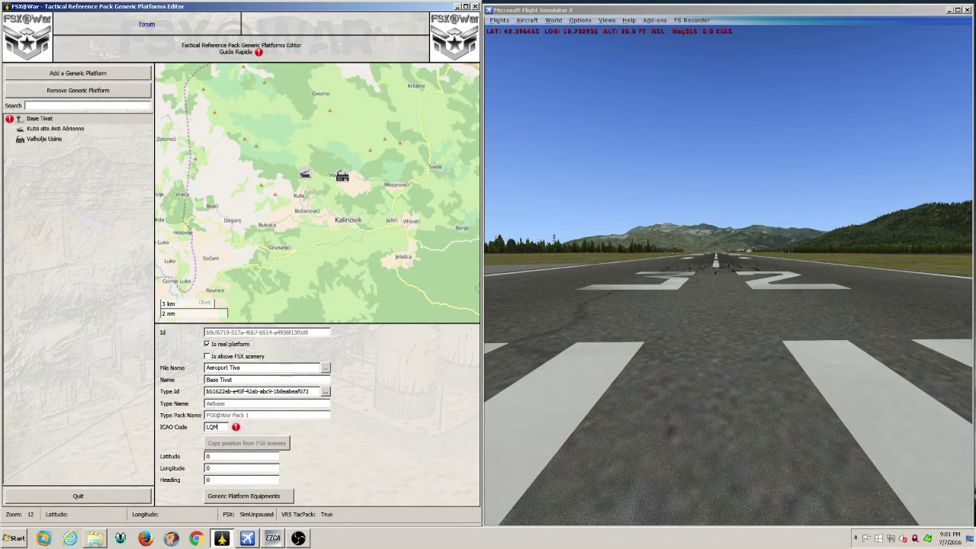
text(O)
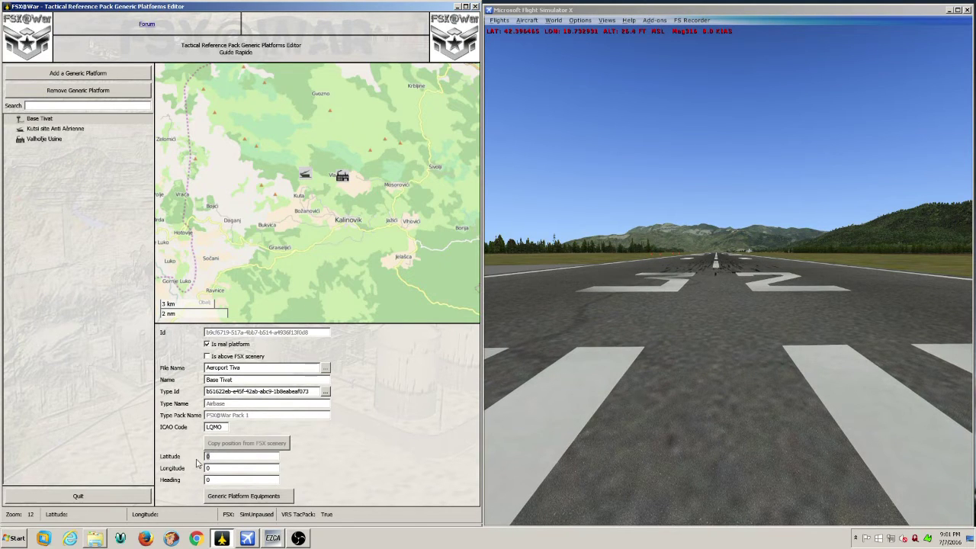
Set Base Tivat's latitude to 42.396465, matching the aircraft's position in the simulator
text(42.)
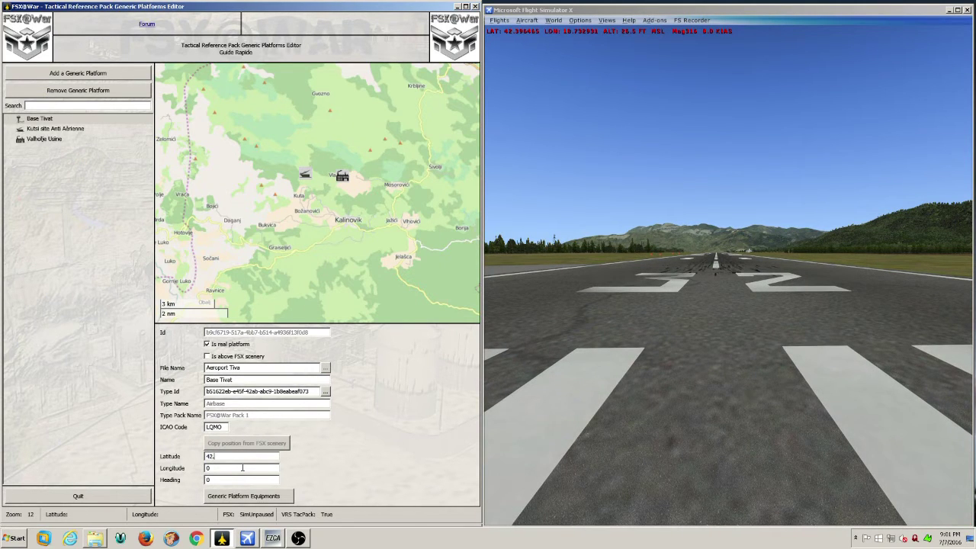
text(3)
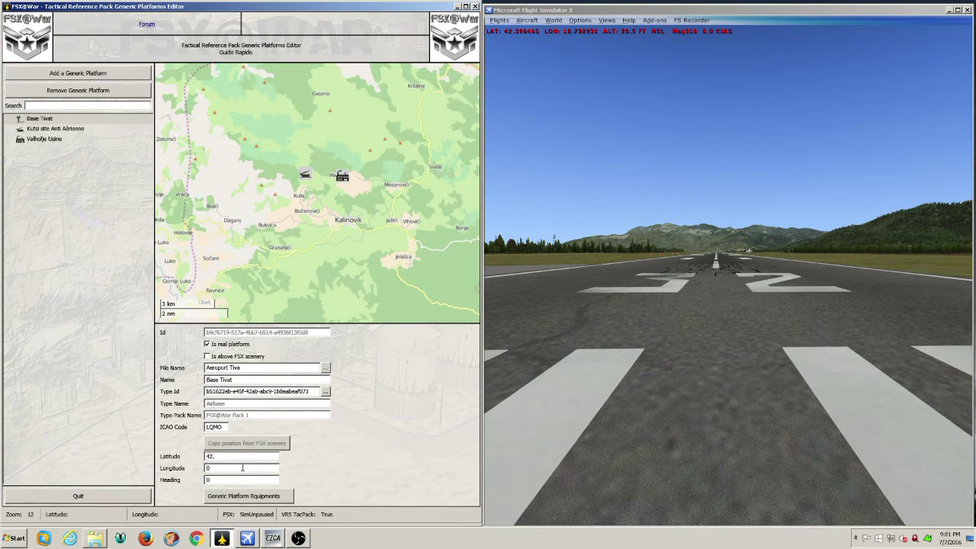
text(9)
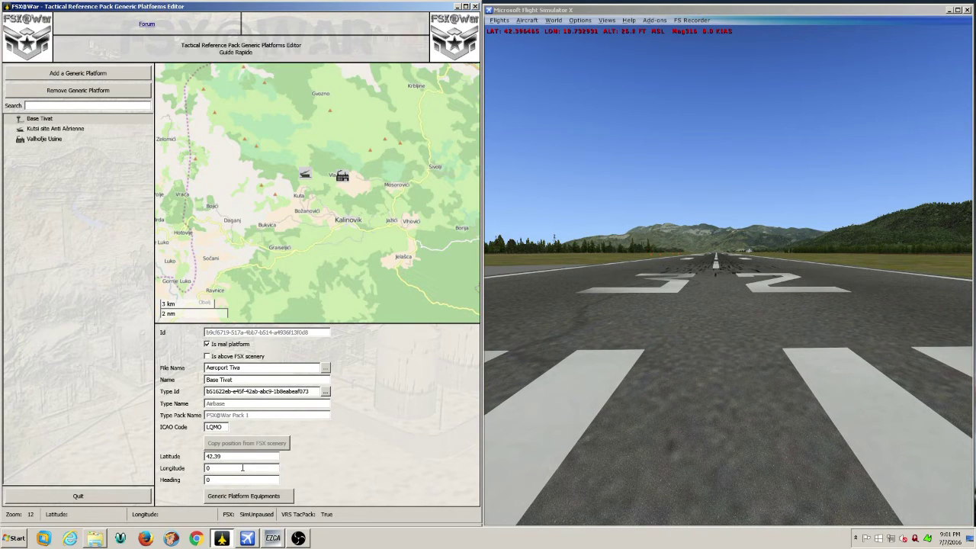
text(64)
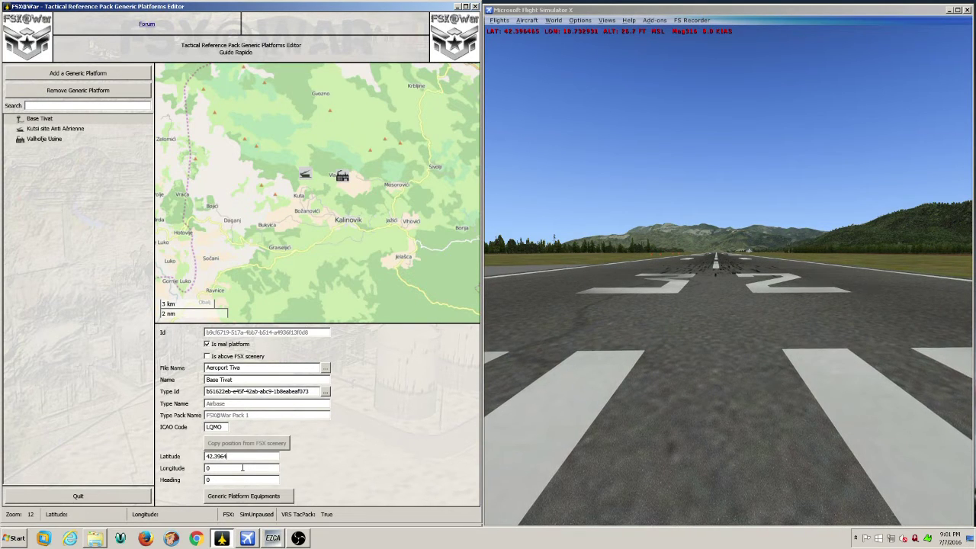
text(65)
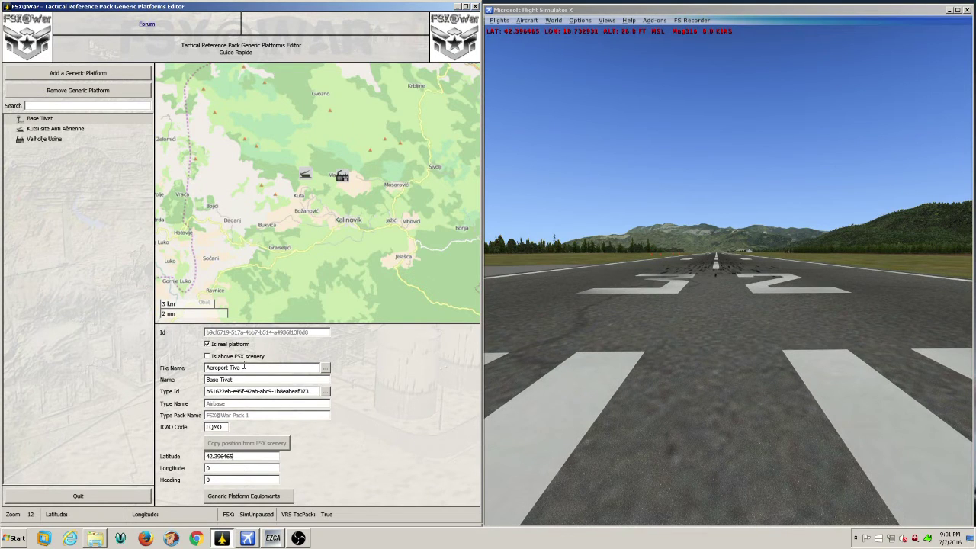
Set Base Tivat's longitude to 18.732931 and check its placement on the map relative to Valholje Usine
key(Tab)
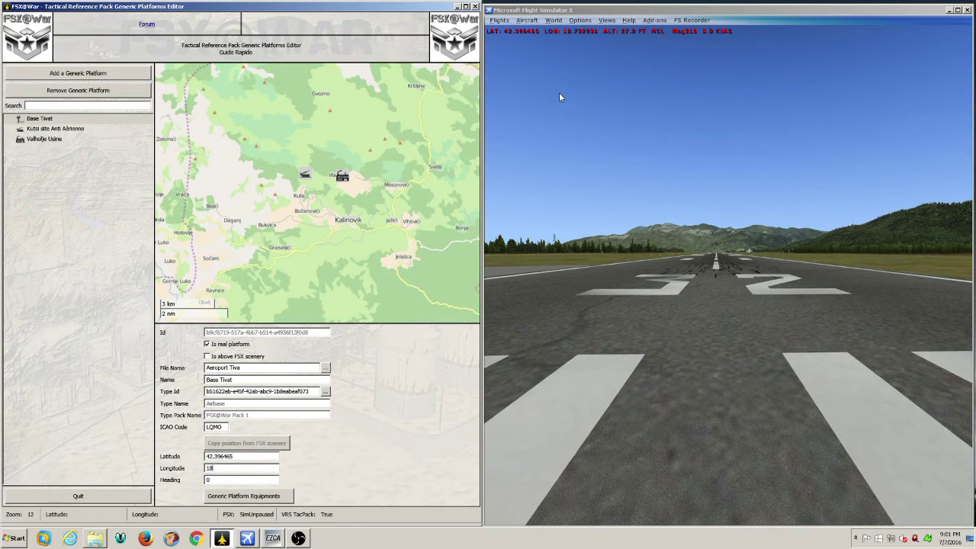
text(.7329)
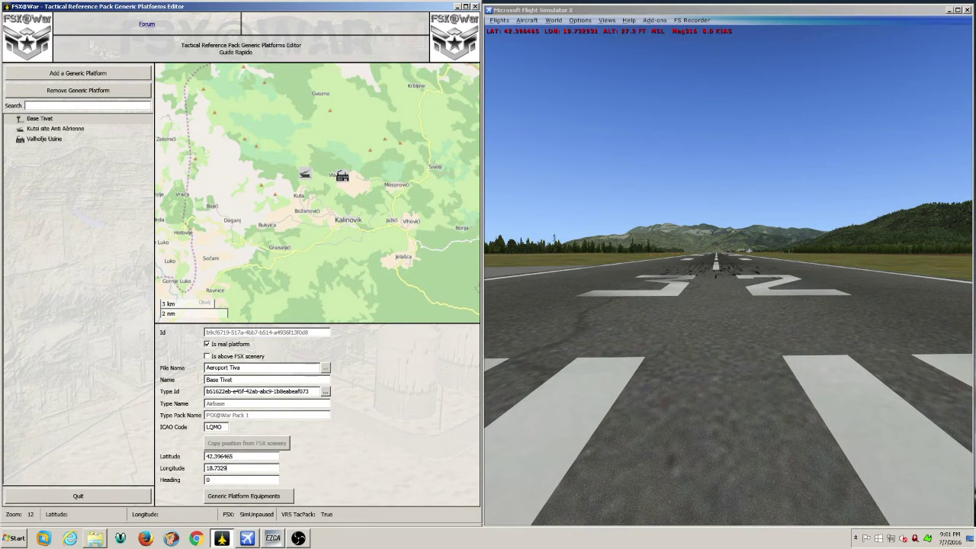
text(31)
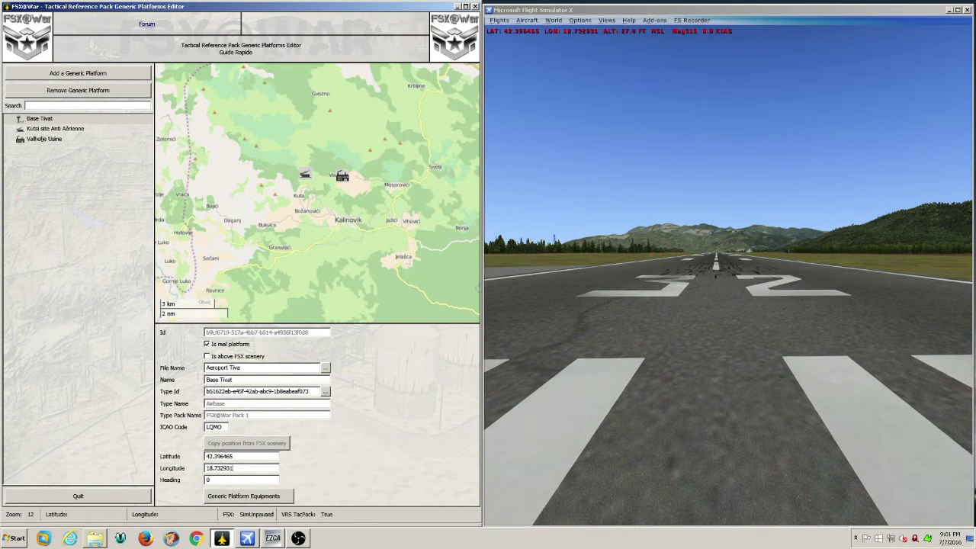
click(237, 456)
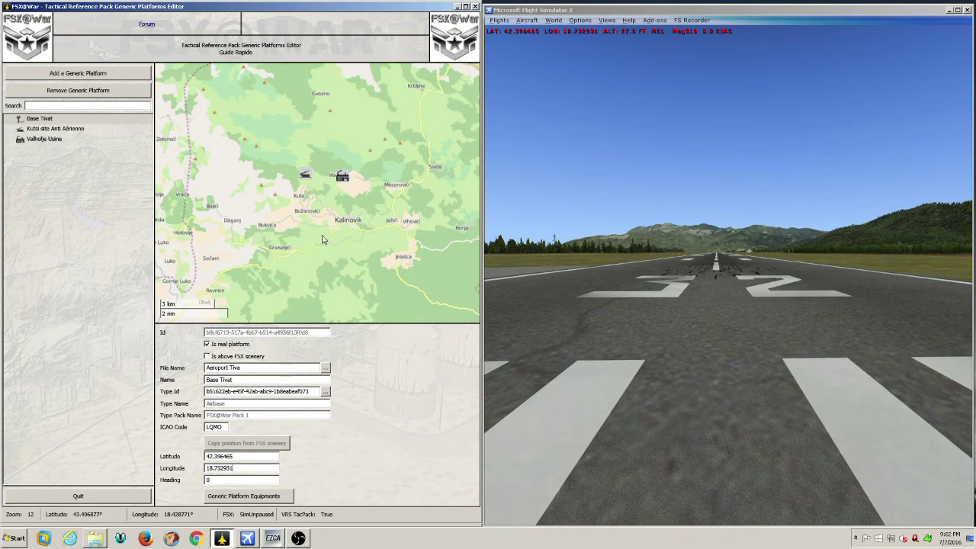
scroll(322, 239, down, 4)
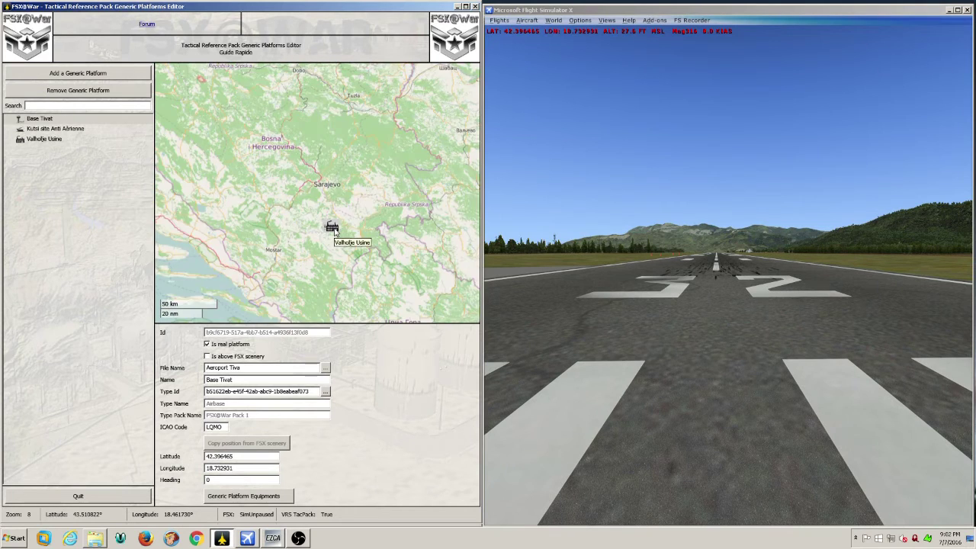
scroll(334, 232, down, 1)
scroll(332, 198, down, 1)
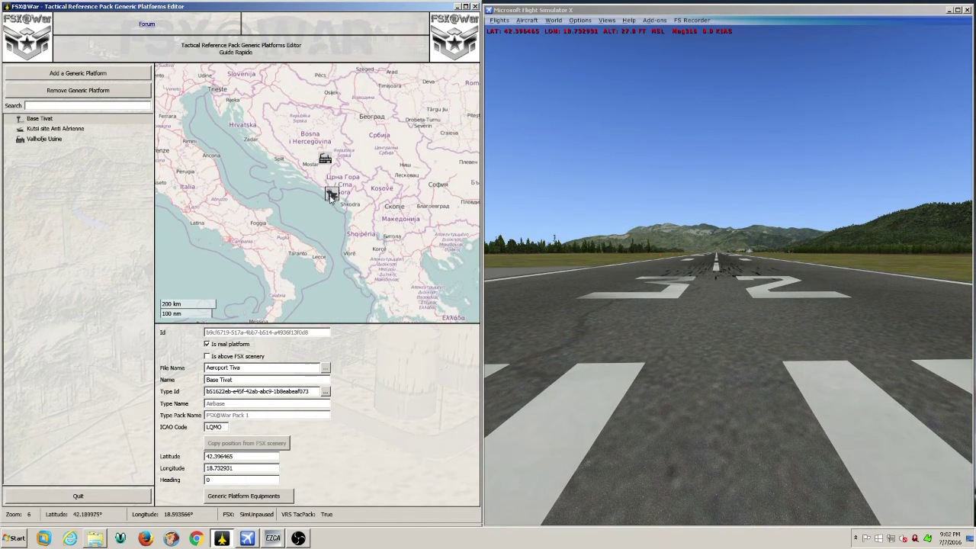
drag(331, 196, 340, 204)
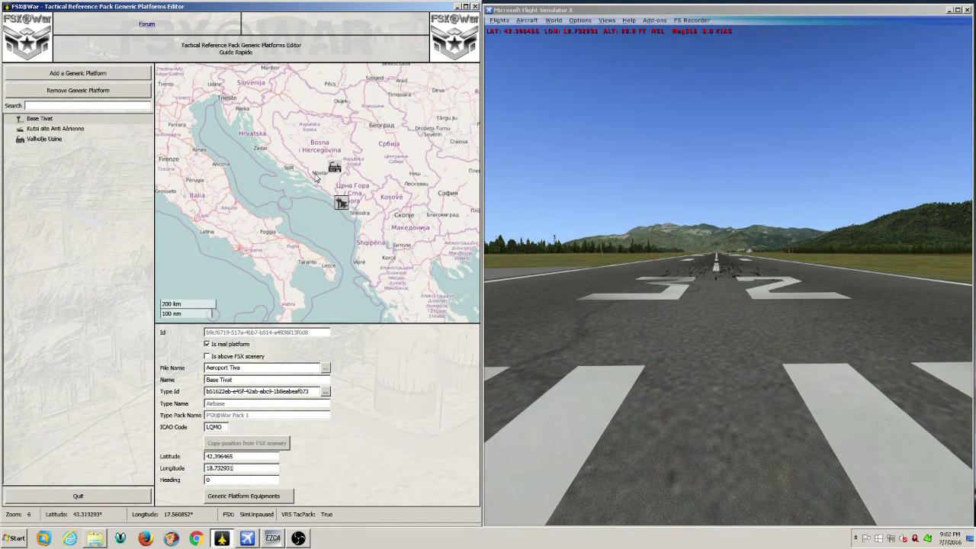
Add another generic platform for the Mostar base, marked as a real platform and not above FSX scenery
click(73, 73)
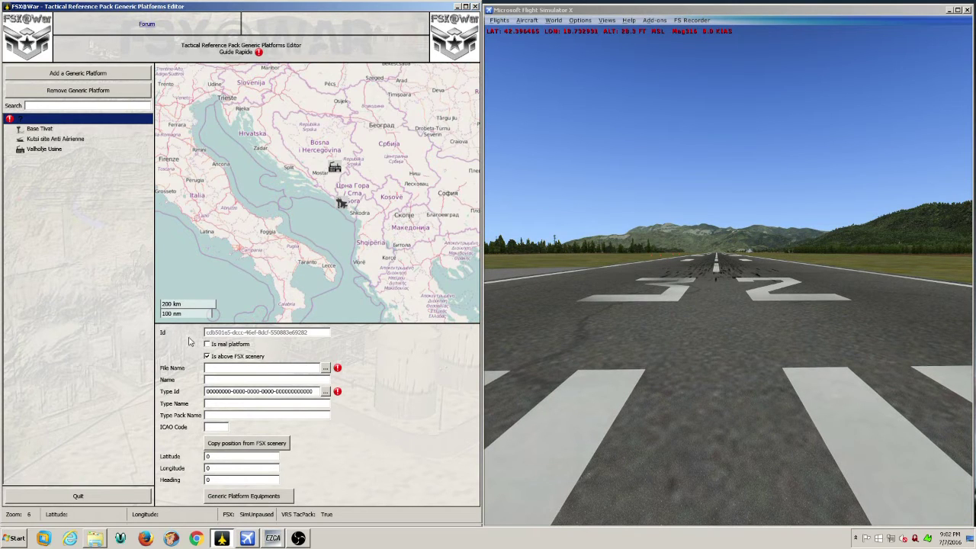
click(207, 356)
click(206, 344)
Set the new platform's file name to Aeroport Mostar and its name to Base Mostar
click(217, 369)
text(Ai)
text(r)
text(opo)
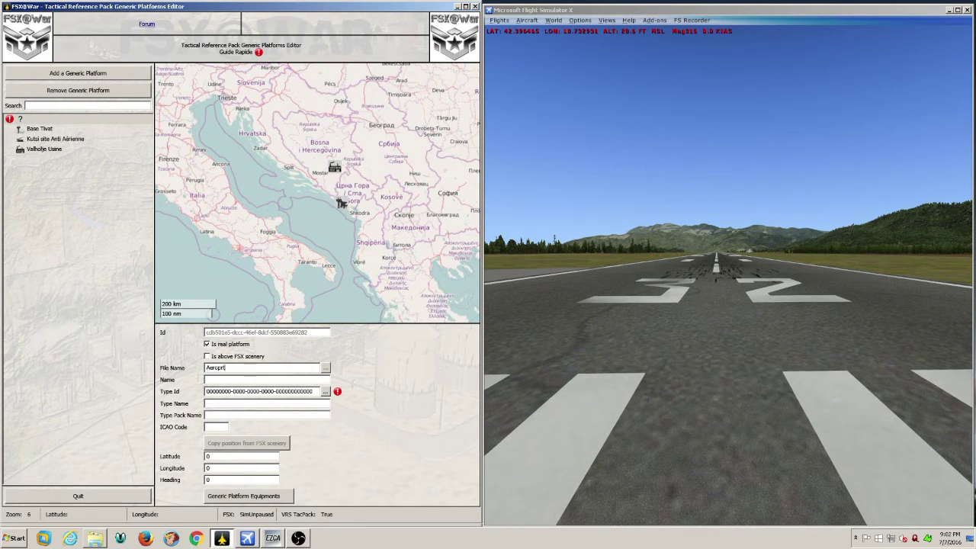
text(rt Mostar)
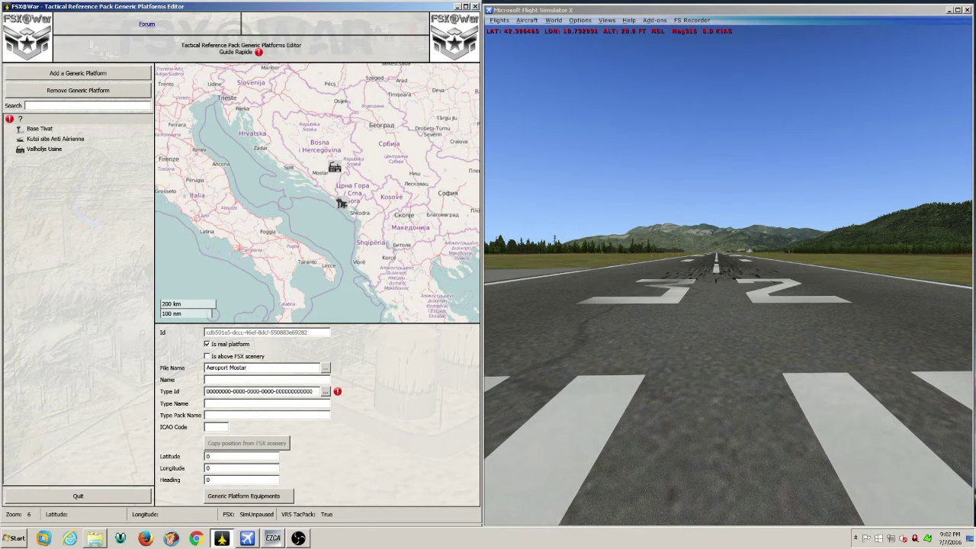
click(212, 380)
text(Base )
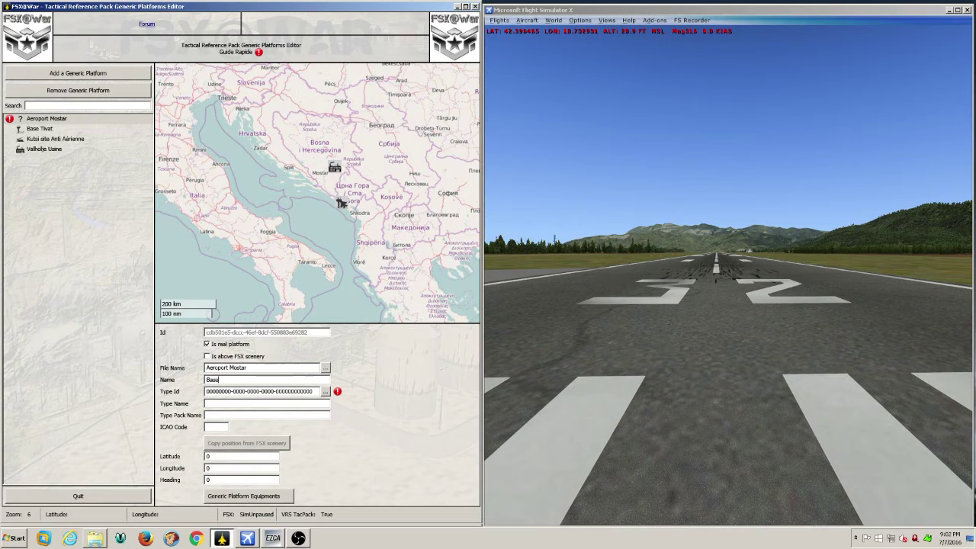
text(Mostar)
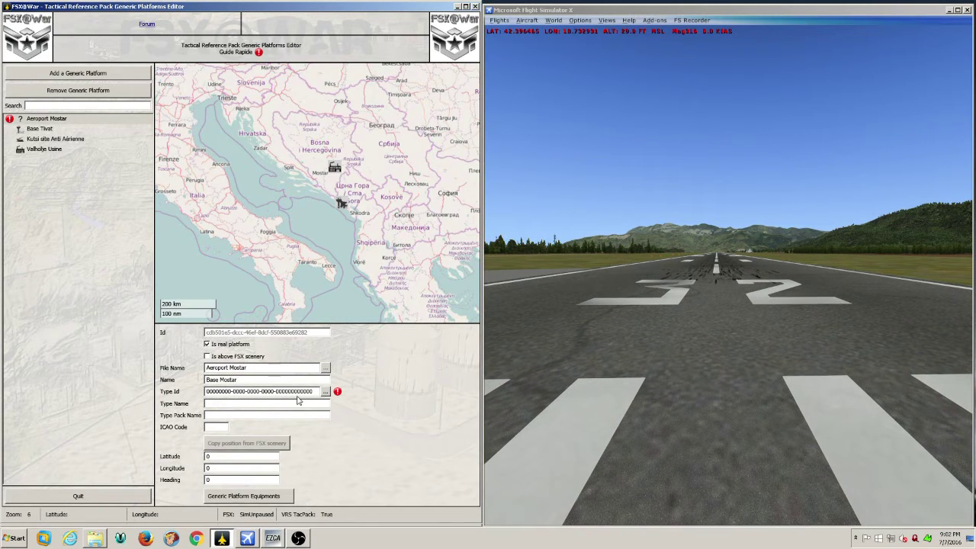
Assign the Airbase type from FSX@War Pack 1 to Base Mostar and set its ICAO code to LQMO
click(325, 392)
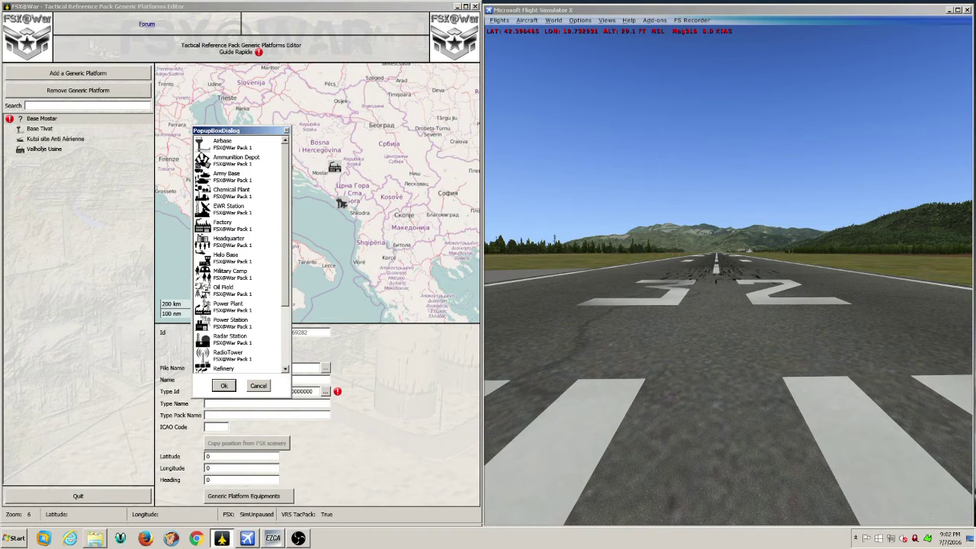
click(236, 144)
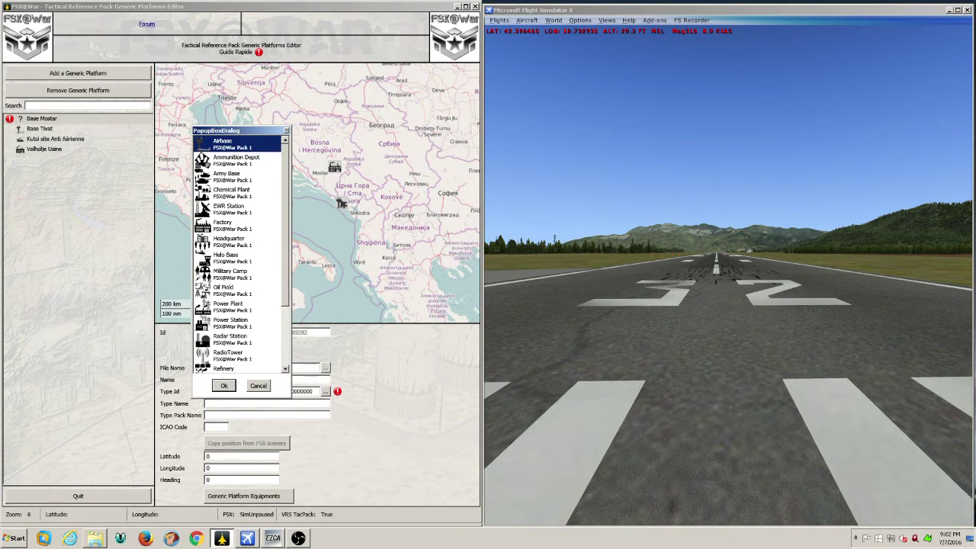
click(224, 386)
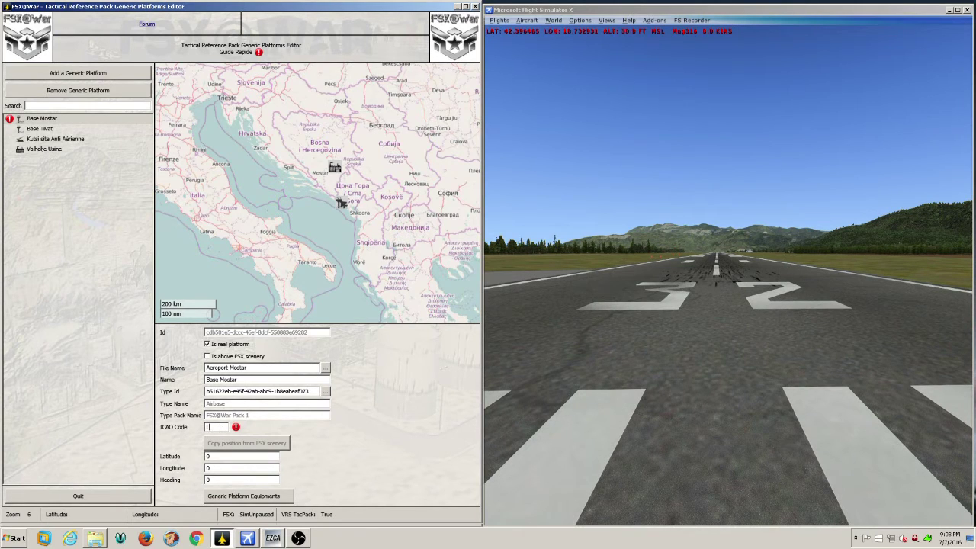
text(QMO)
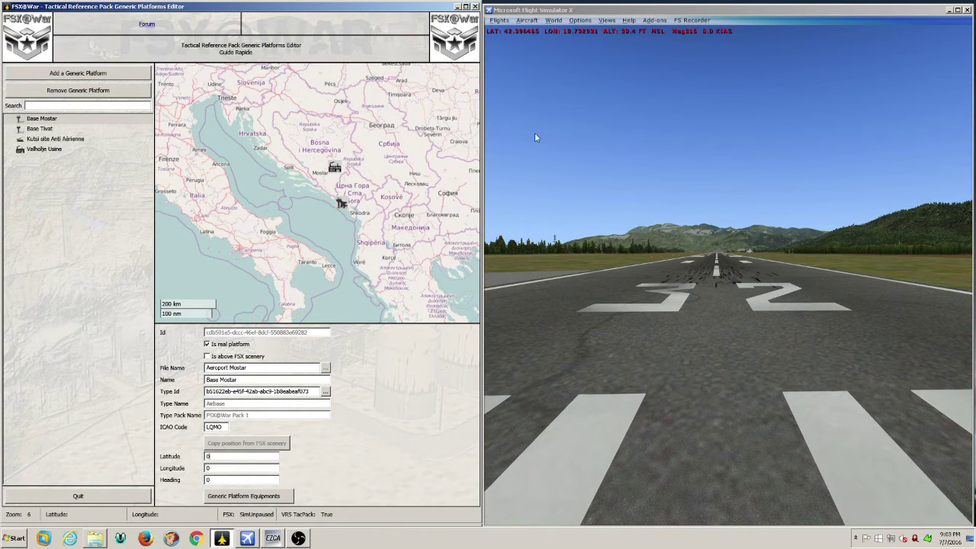
Set Base Mostar's latitude to 42.396465 and its longitude to 18.732931
click(212, 456)
text(42.39)
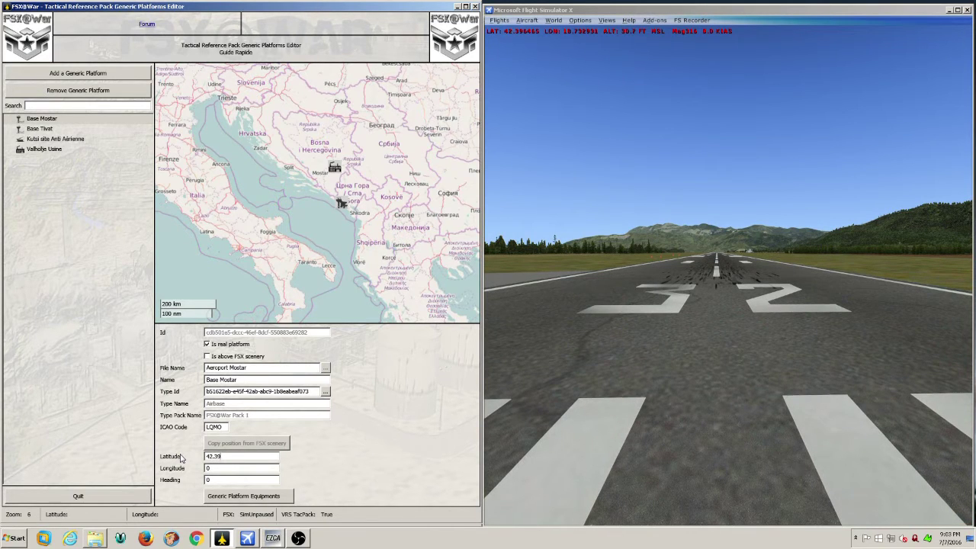
text(6465)
click(209, 468)
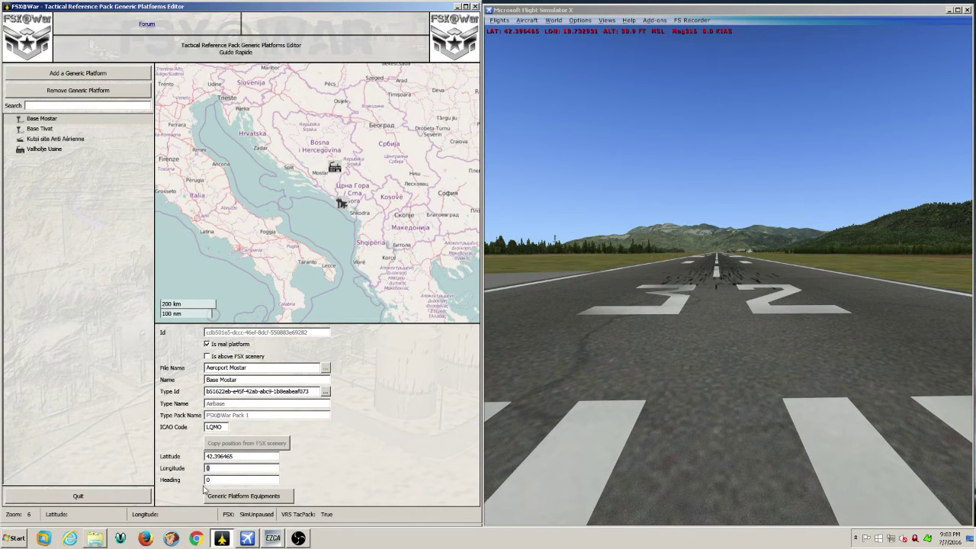
text(18)
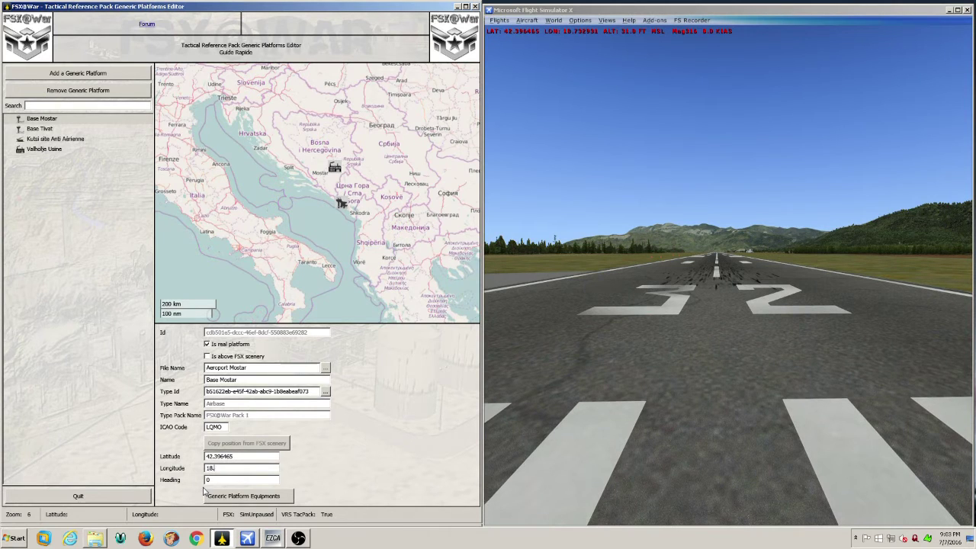
text(.7)
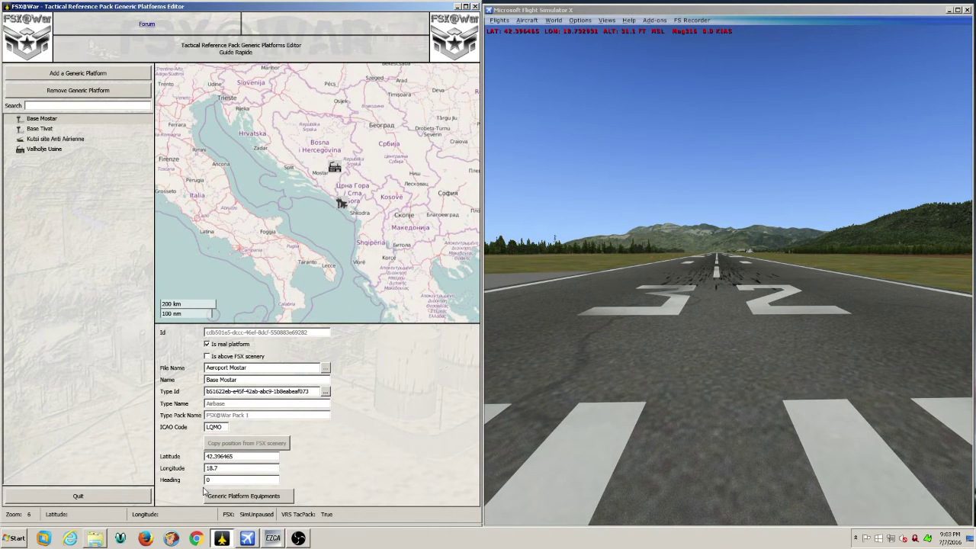
text(329)
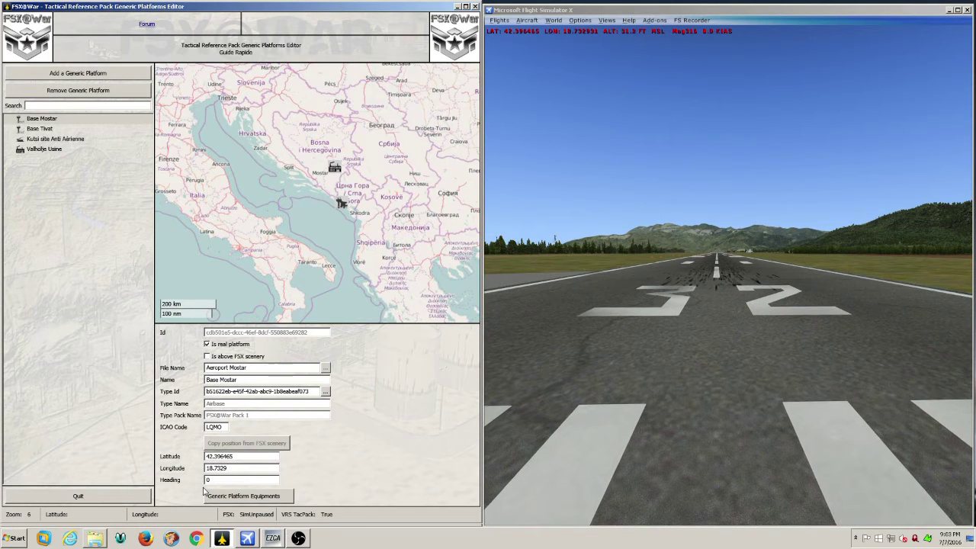
text(31)
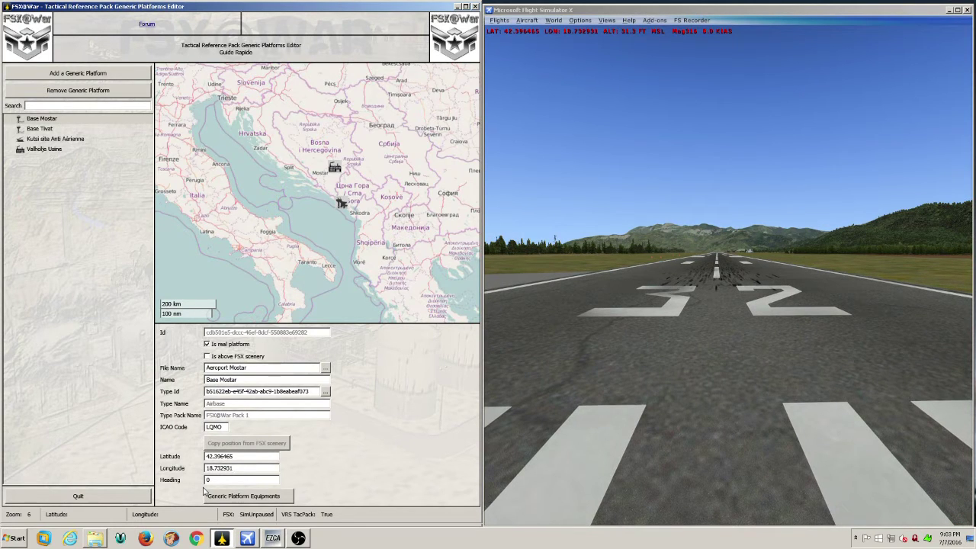
click(223, 479)
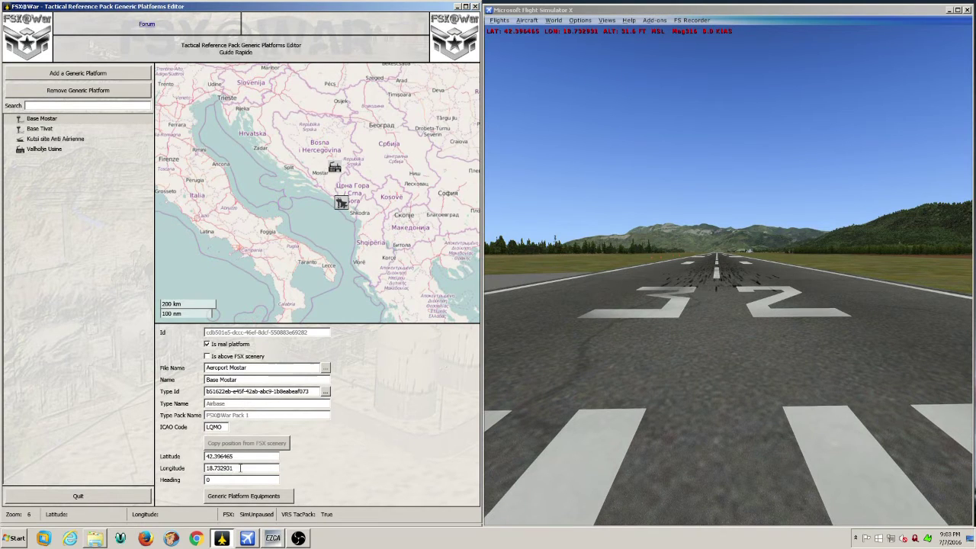
Change the ICAO code of Base Tivat to LYTV
click(42, 129)
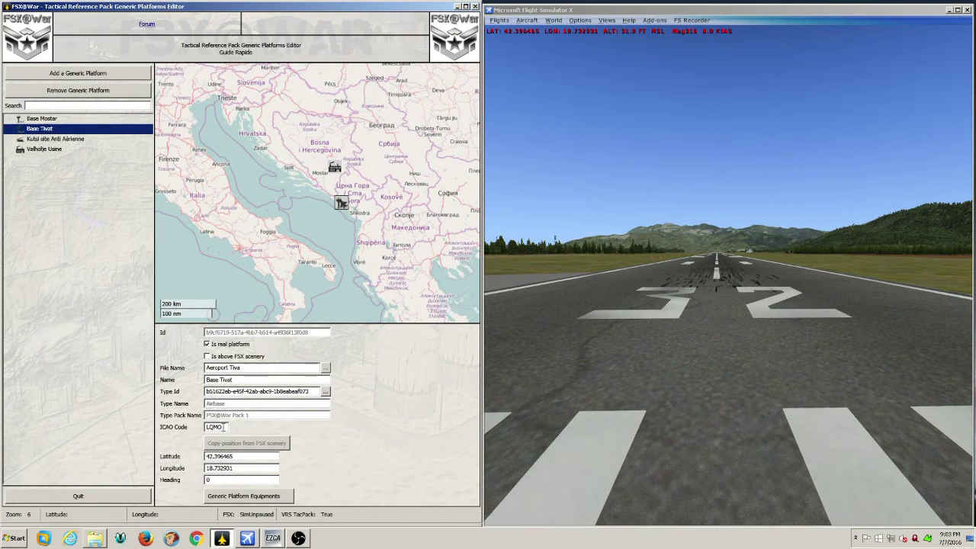
drag(225, 426, 205, 428)
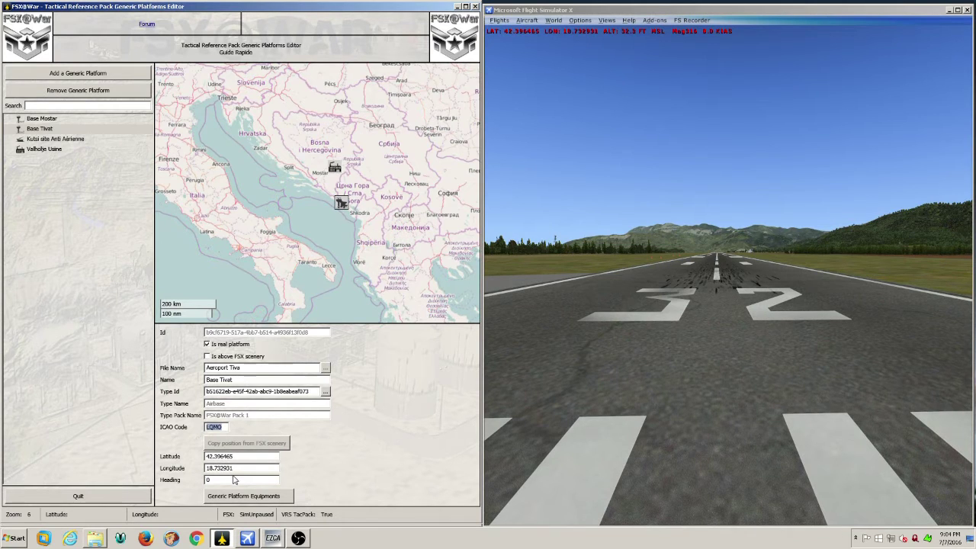
text(LYTV)
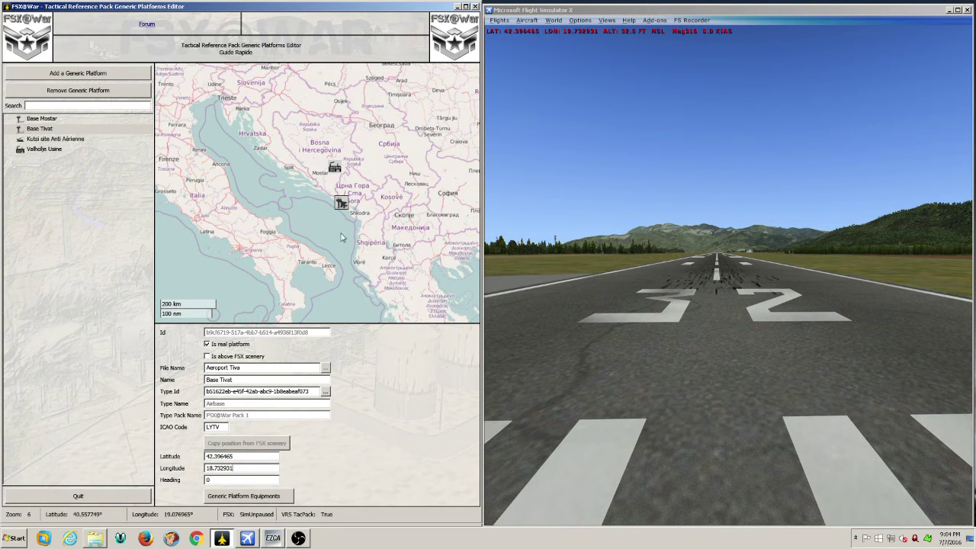
Select the listed platforms one after another and compare the map positions of Valholje Usine and the Tivat and Mostar bases
click(57, 149)
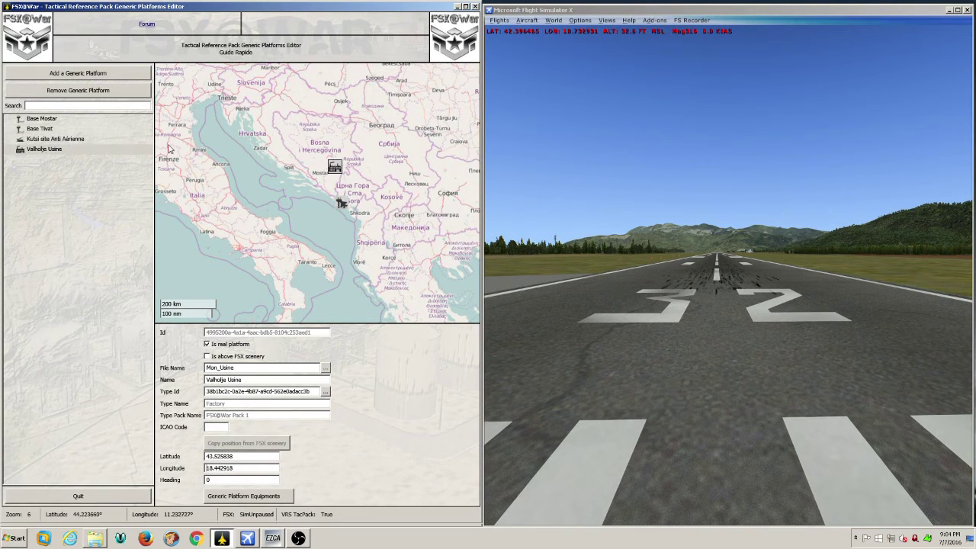
click(55, 133)
click(54, 120)
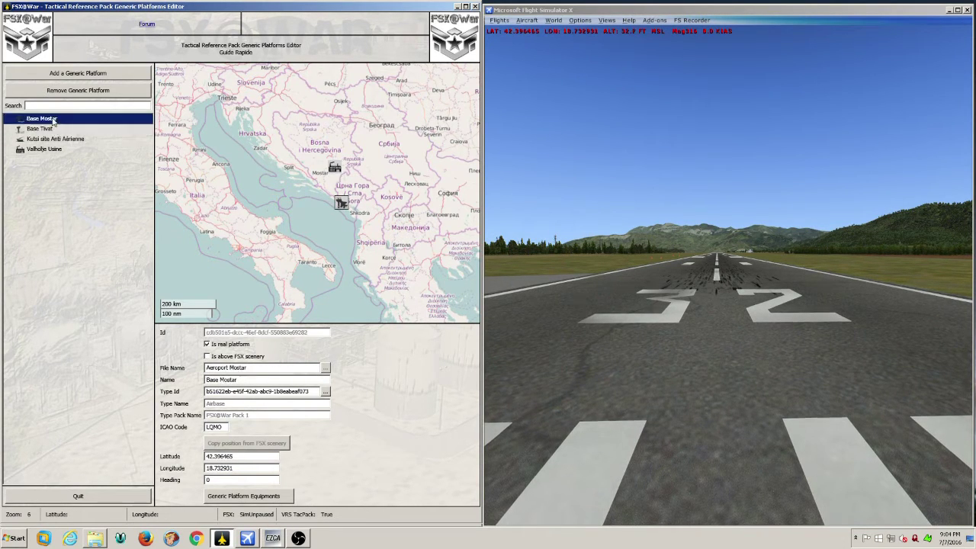
click(52, 130)
click(54, 119)
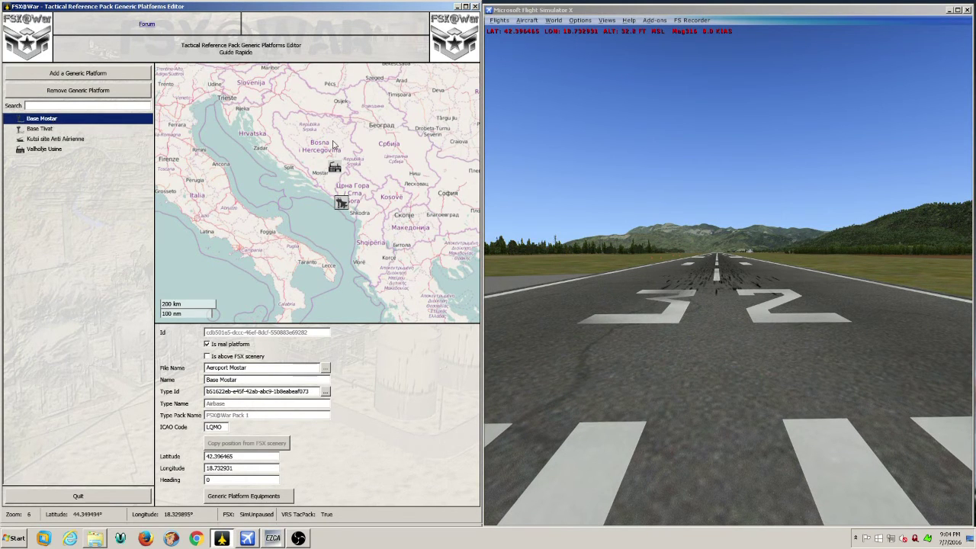
scroll(362, 200, up, 5)
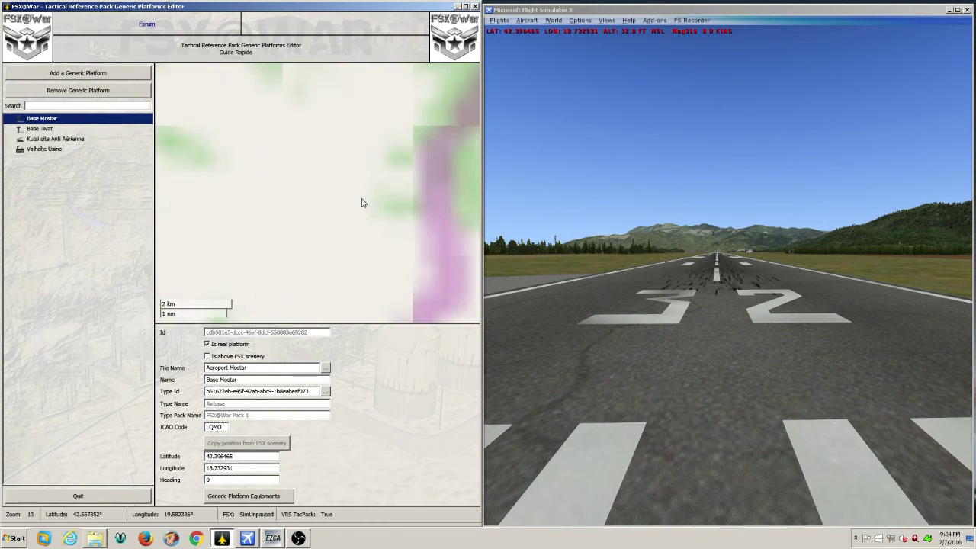
scroll(362, 201, down, 5)
scroll(351, 201, down, 1)
scroll(342, 209, up, 1)
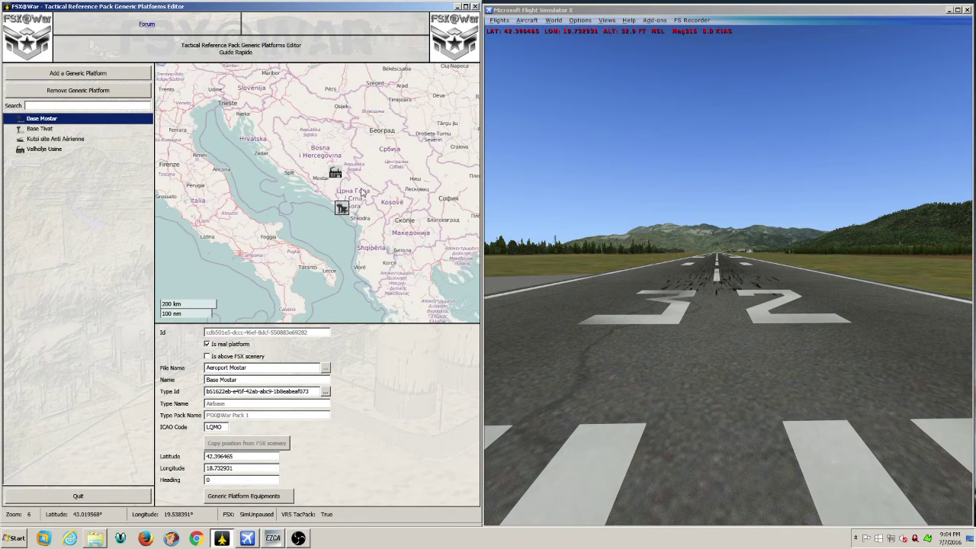
Examine on the map how Valholje Usine and the anti-aircraft site are placed relative to each other near Kalinovik
scroll(343, 208, up, 1)
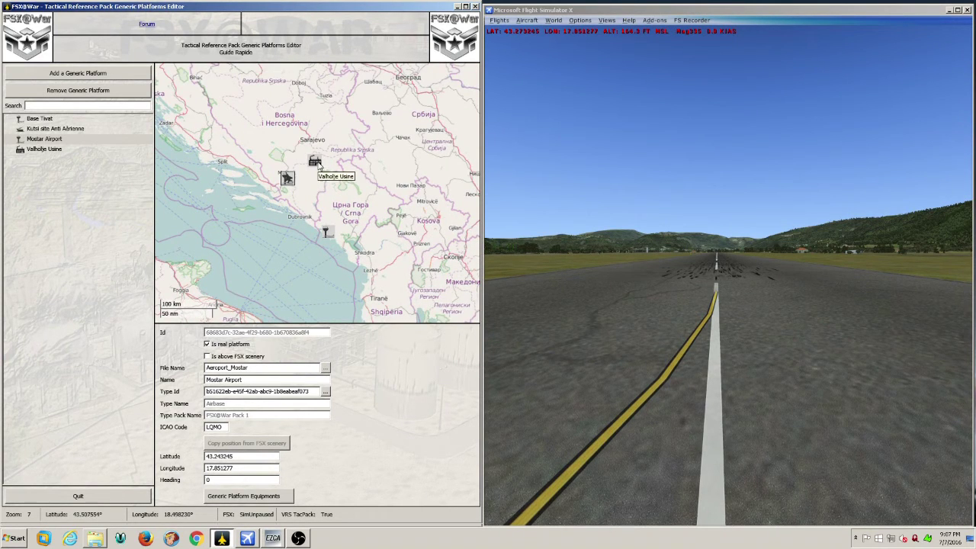
scroll(318, 173, up, 4)
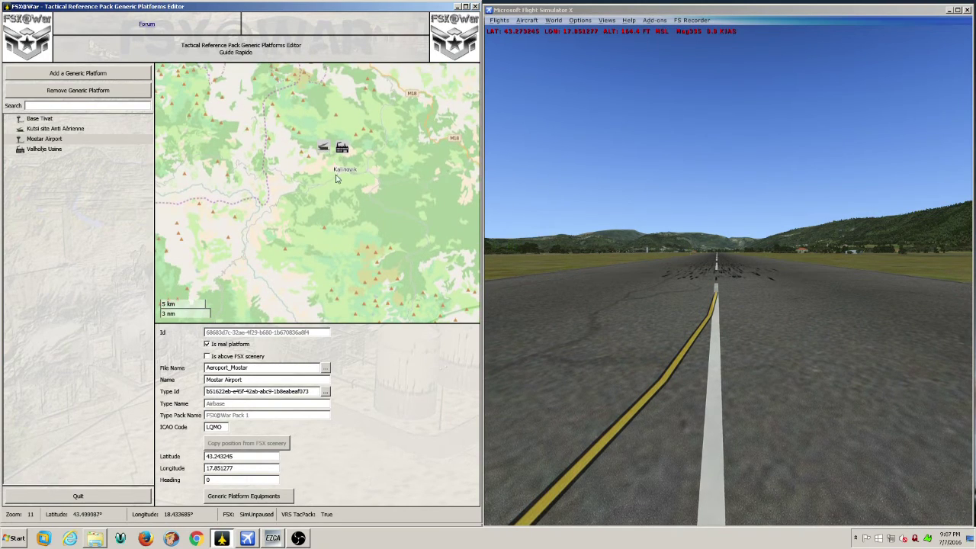
scroll(349, 160, down, 3)
drag(366, 188, 294, 130)
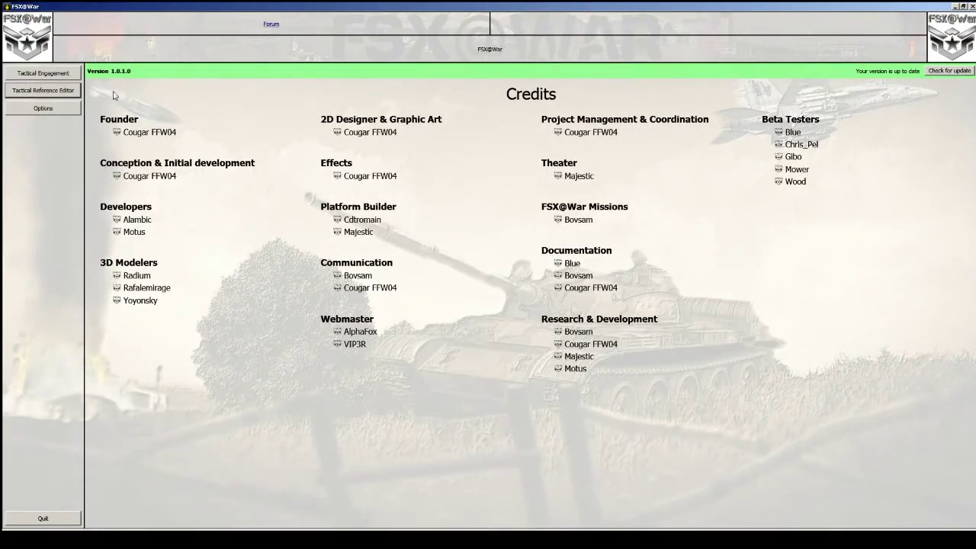
Open the theaters of the Guide Rapide pack for editing and add a theater named Deux Humains Vs un Humain - Rouge
click(34, 91)
click(158, 129)
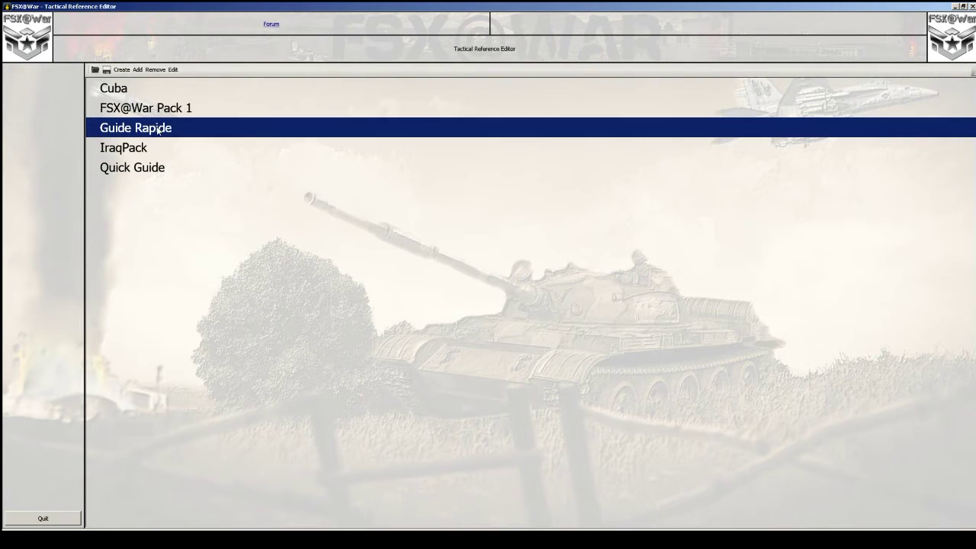
double_click(158, 129)
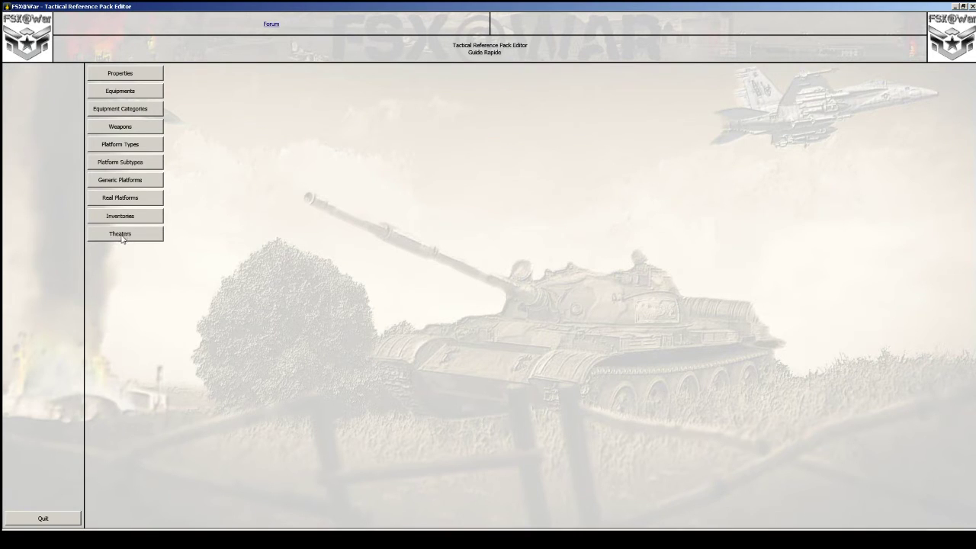
click(131, 239)
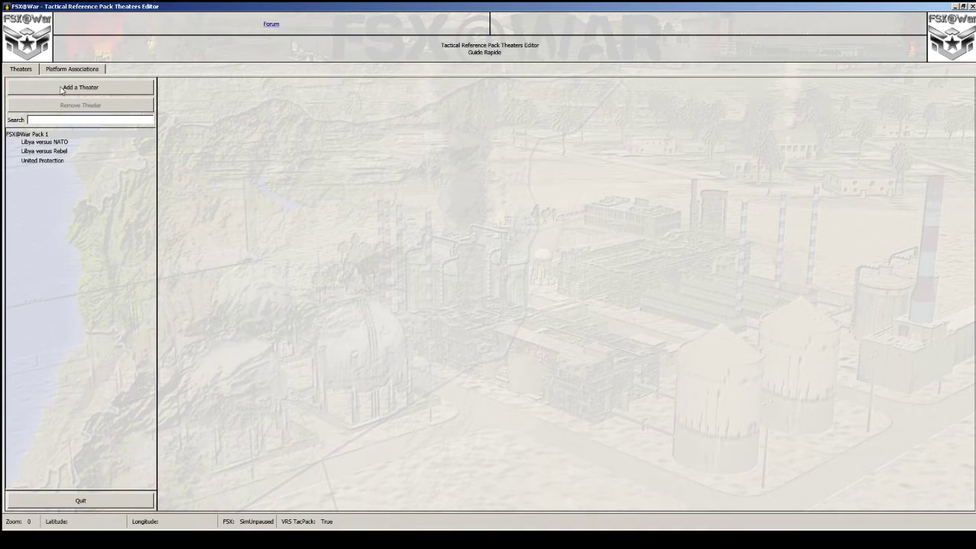
click(94, 89)
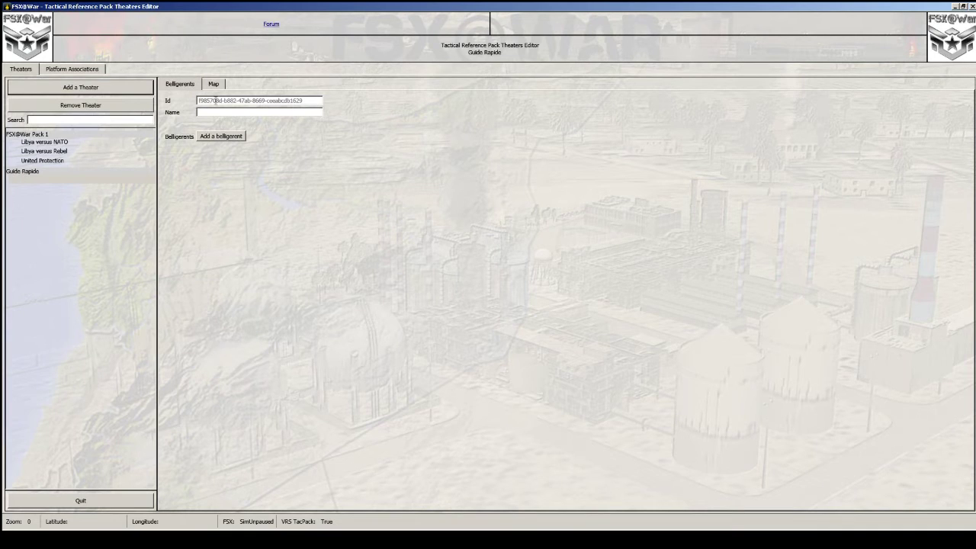
click(217, 112)
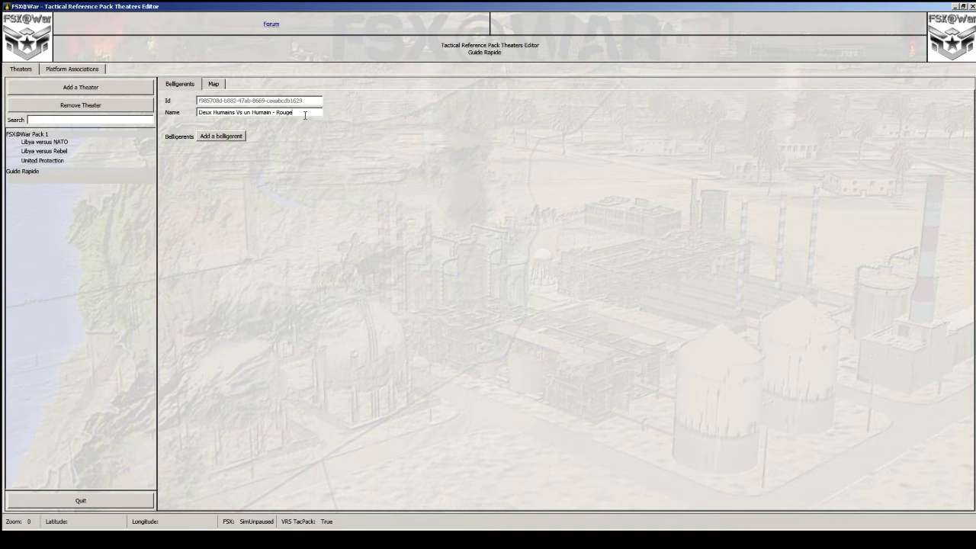
Add a first belligerent to the theater, named Monténégro and coloured blue
click(217, 139)
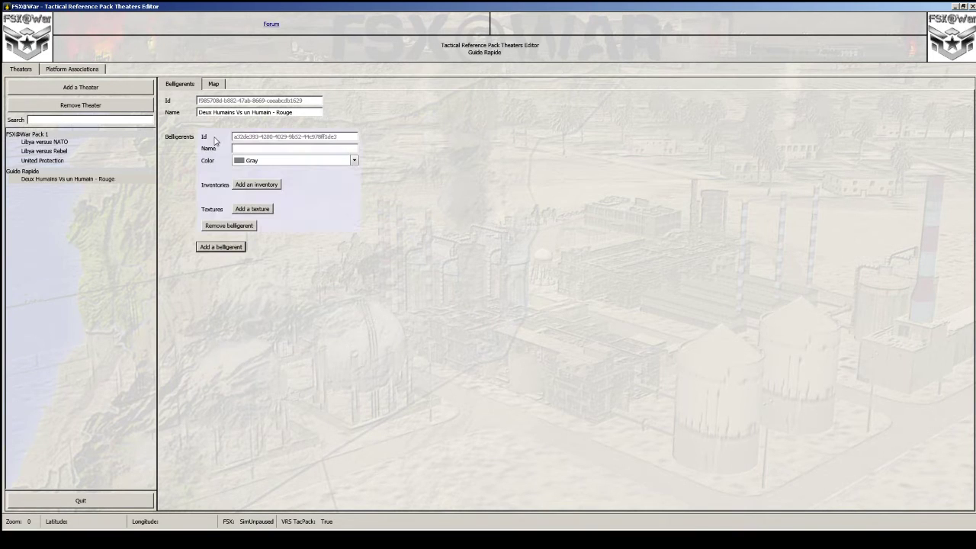
click(353, 160)
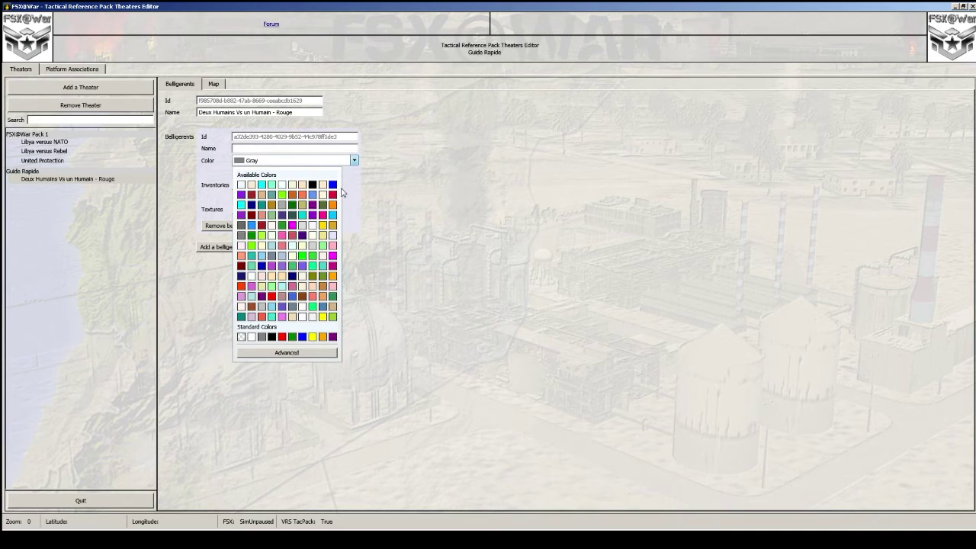
click(333, 185)
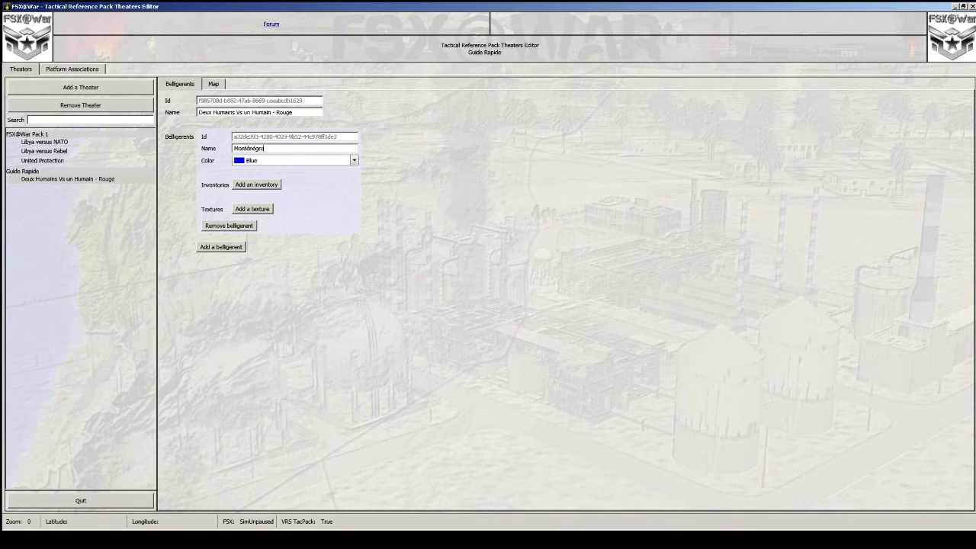
Add a second belligerent to the theater, named Bosnie and coloured red
click(220, 248)
click(354, 271)
click(282, 447)
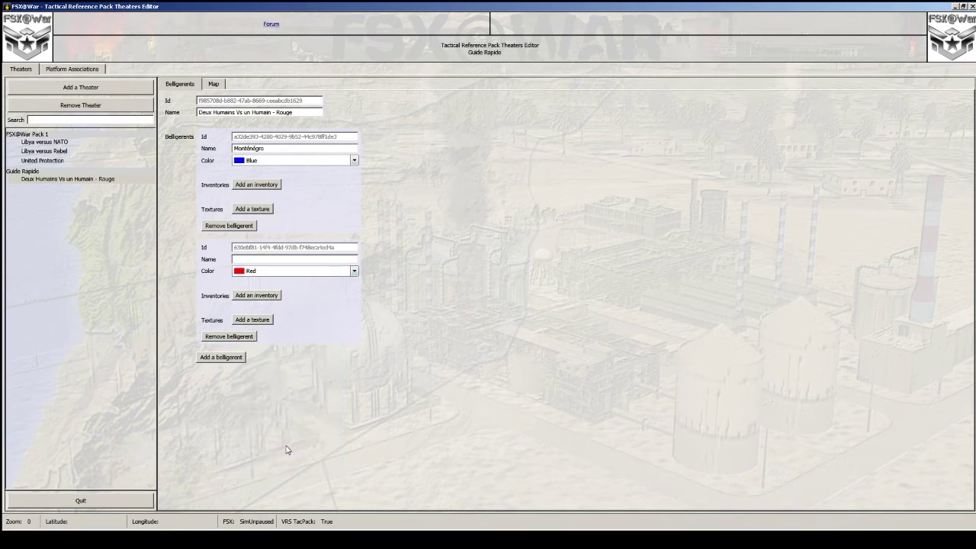
click(266, 260)
text(Bosnie)
drag(243, 112, 294, 115)
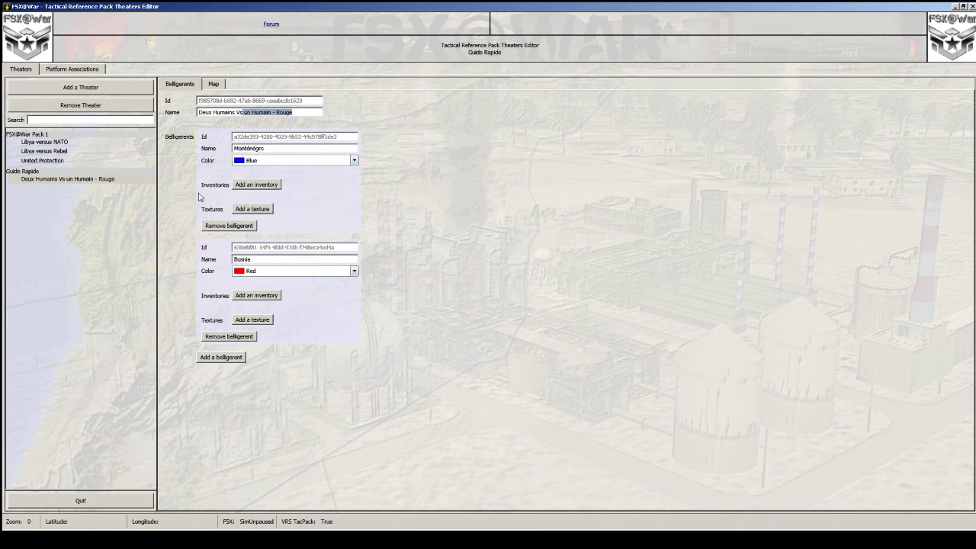
Add the Common inventory from FSX@War Pack 1 to the Monténégro belligerent
click(256, 187)
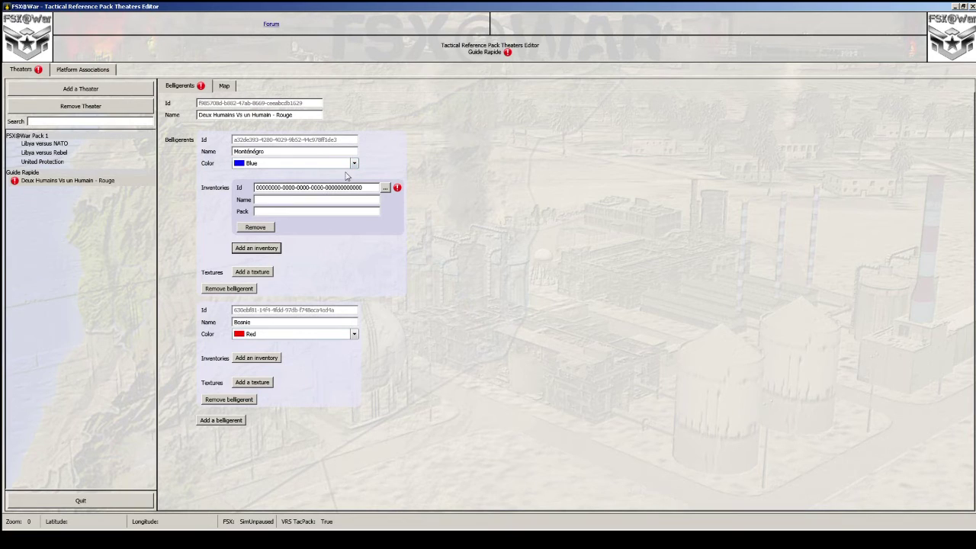
click(386, 189)
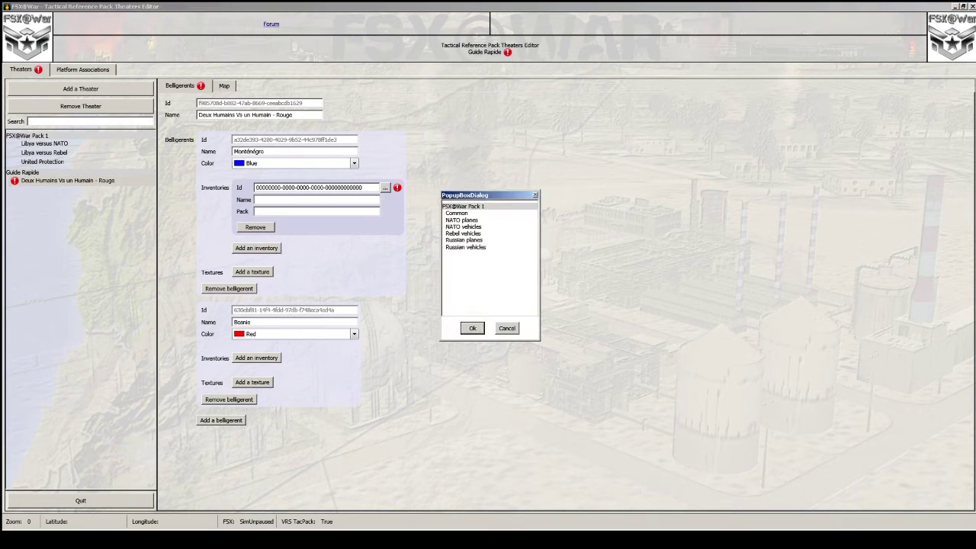
click(457, 213)
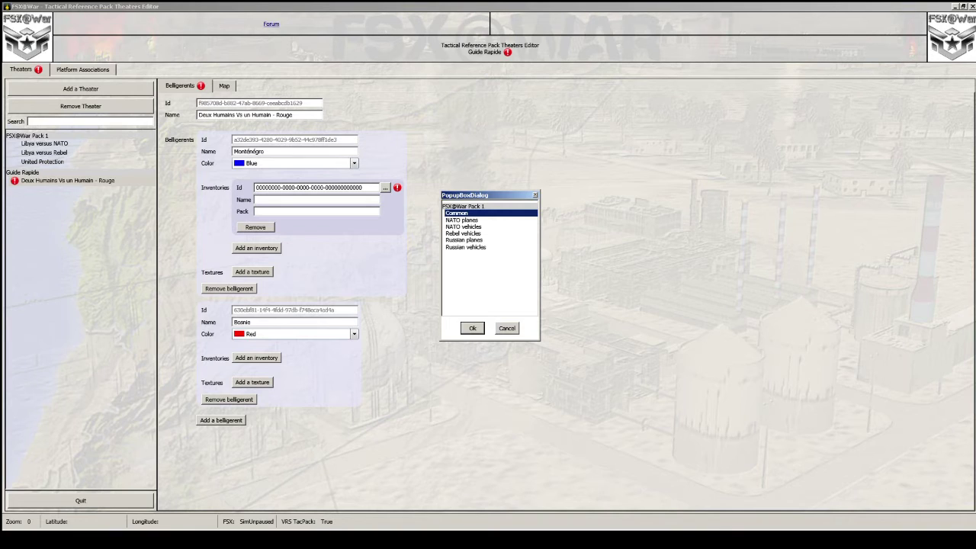
key(Tab)
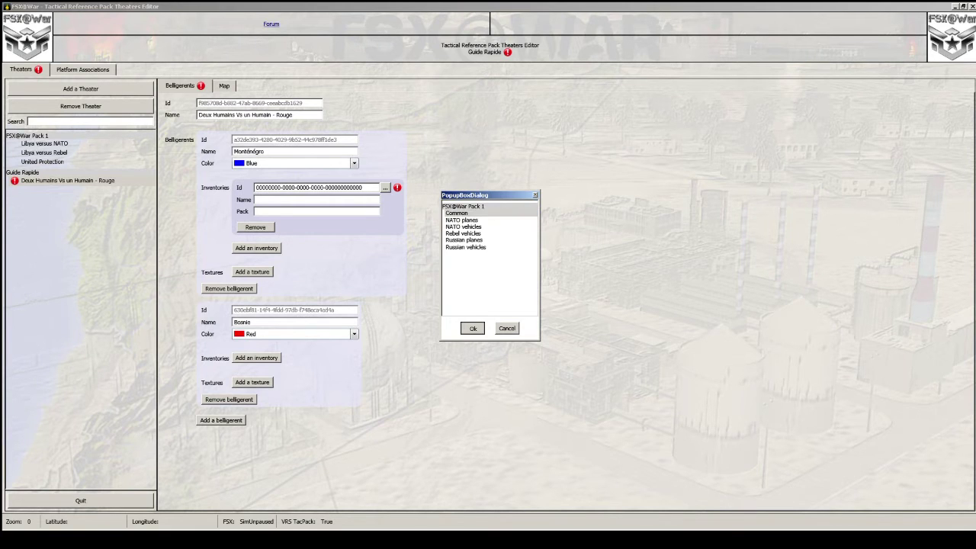
click(463, 324)
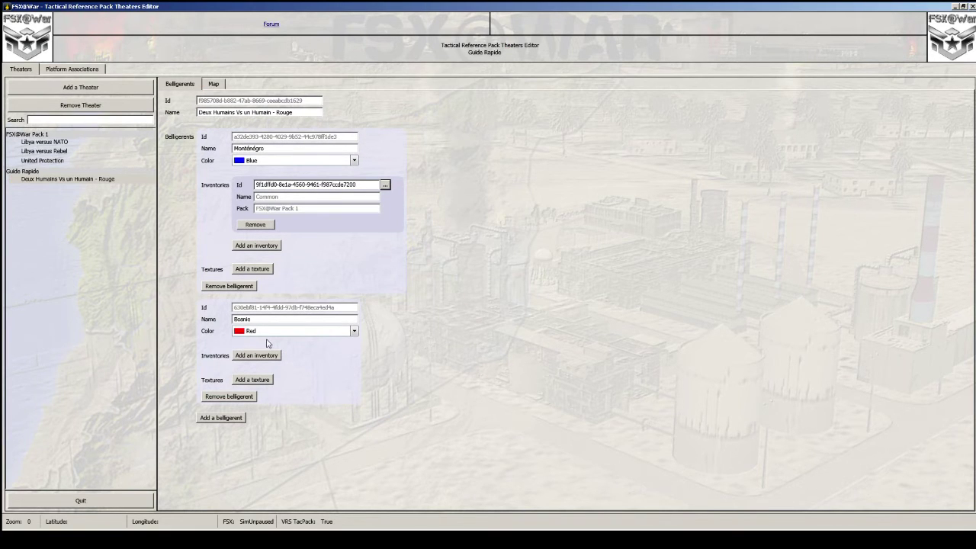
Add the Common inventory from FSX@War Pack 1 to the Bosnie belligerent
click(267, 362)
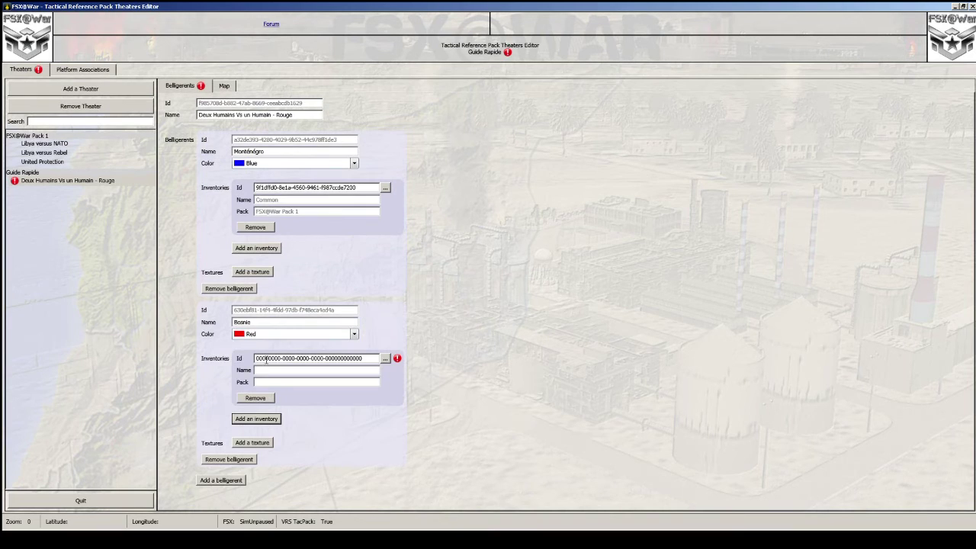
click(386, 358)
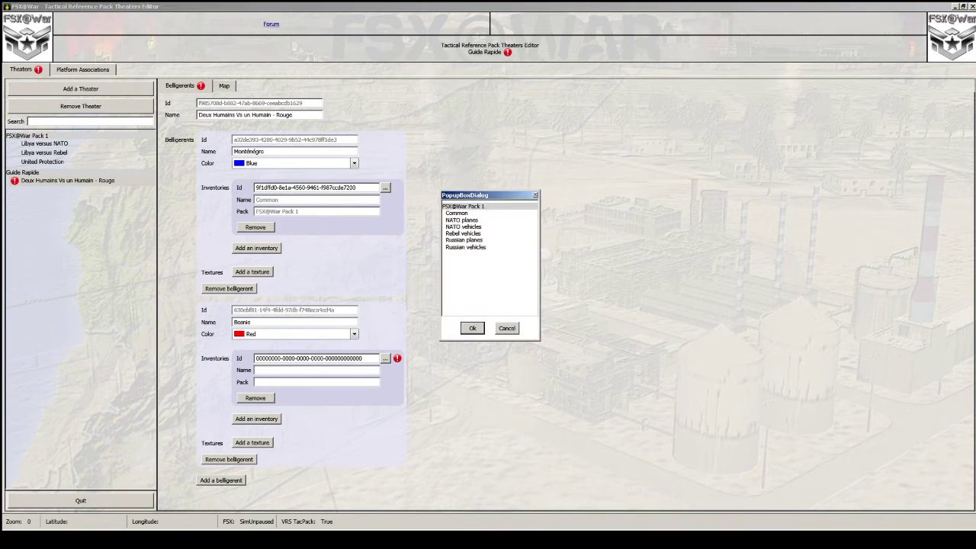
click(458, 213)
click(471, 327)
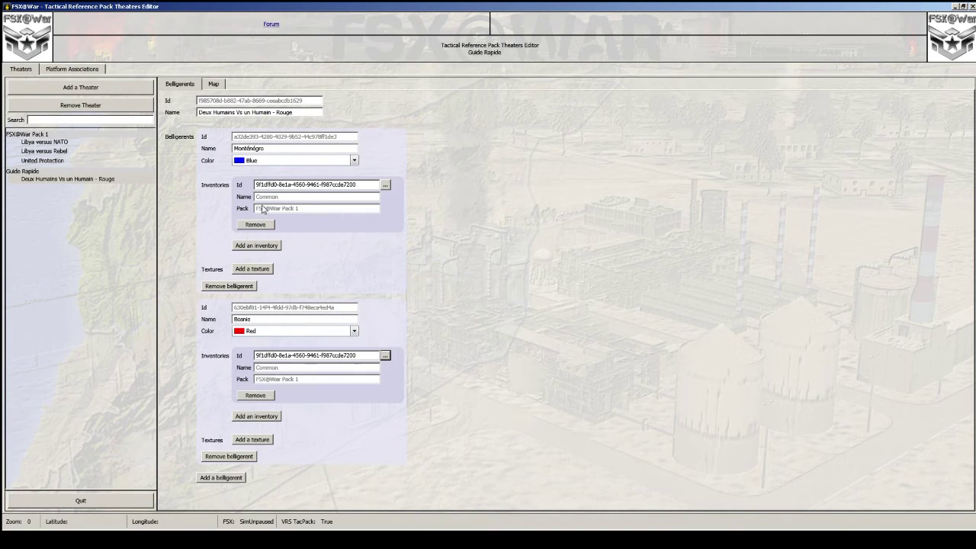
On the theater map, select the Monténégro belligerent and assign it the airbase on the Montenegrin coast southeast of Dubrovnik
click(214, 84)
click(194, 86)
click(219, 86)
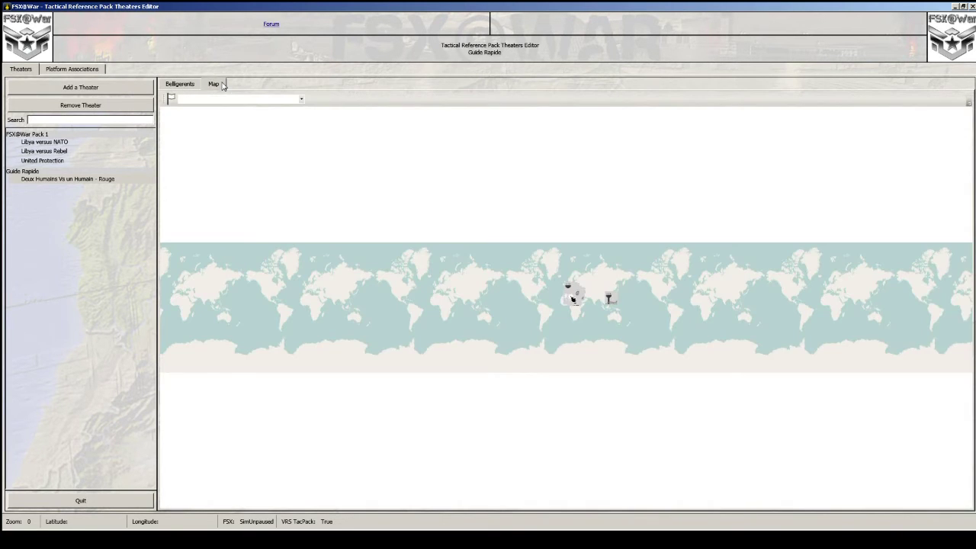
click(301, 100)
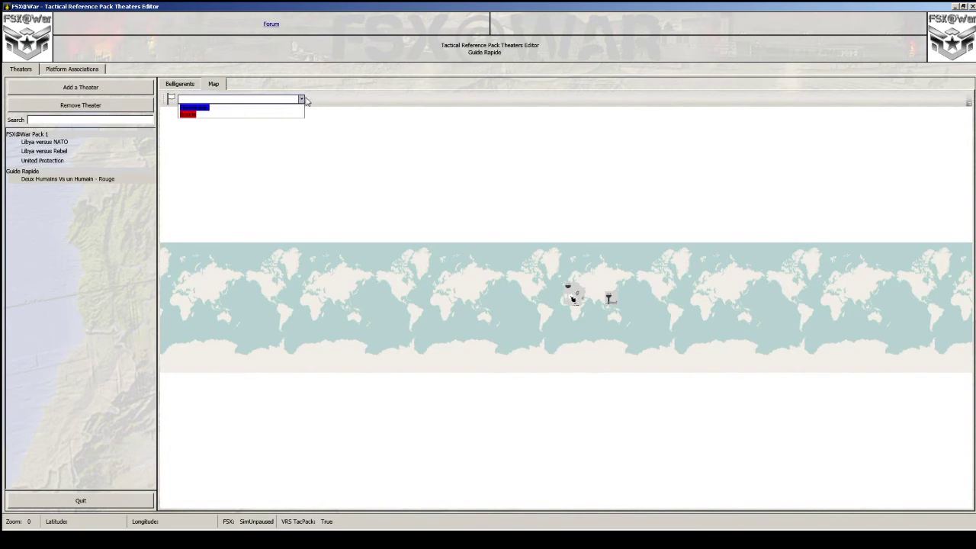
click(230, 108)
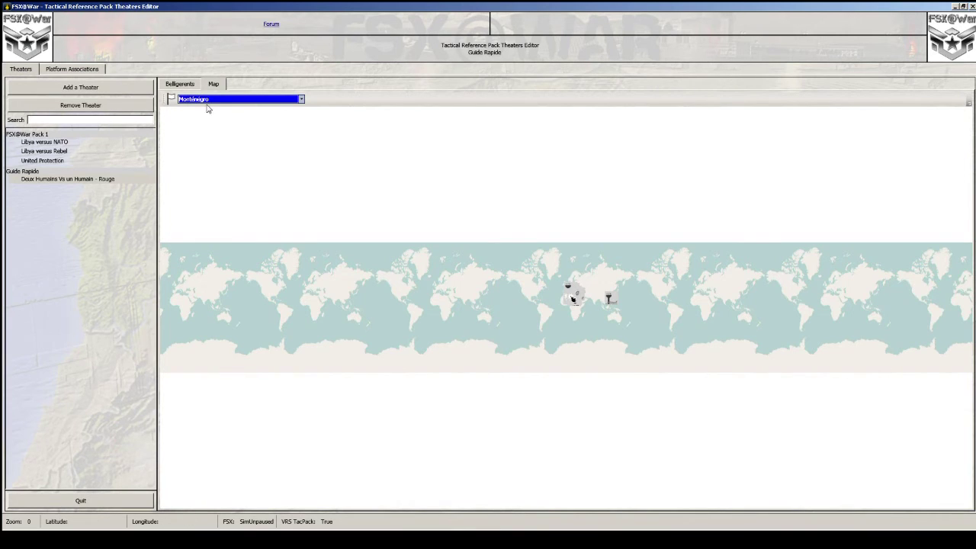
drag(539, 268, 317, 270)
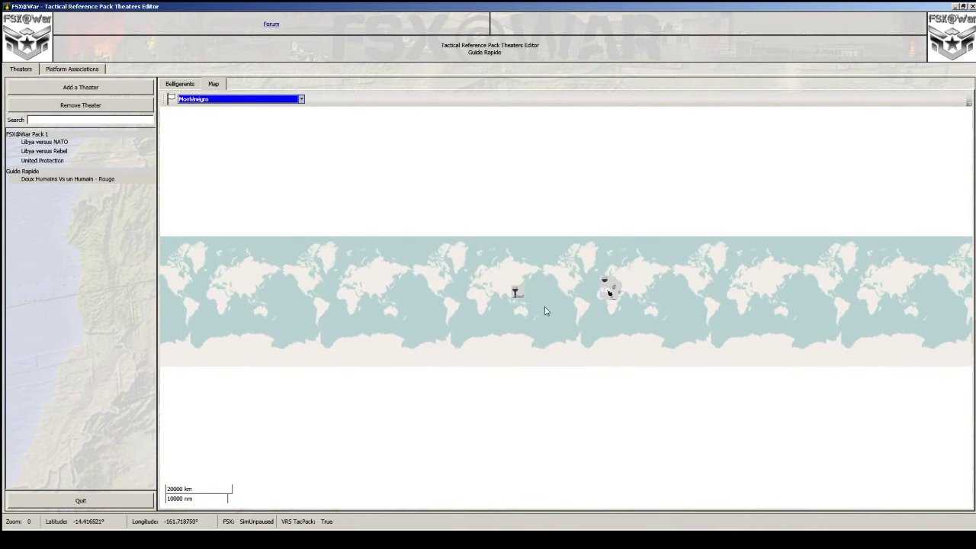
scroll(600, 315, up, 1)
drag(653, 301, 510, 331)
scroll(510, 331, up, 1)
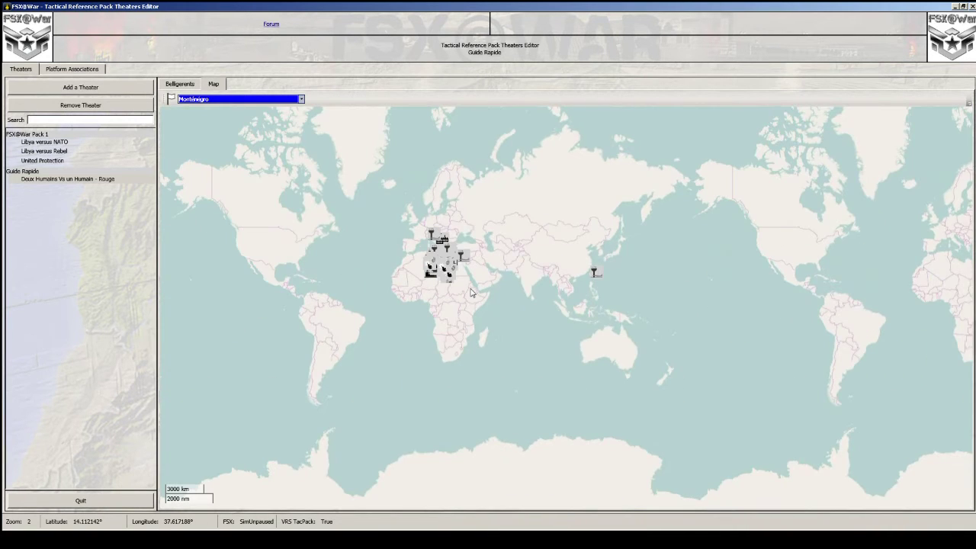
scroll(471, 293, up, 1)
drag(449, 257, 511, 295)
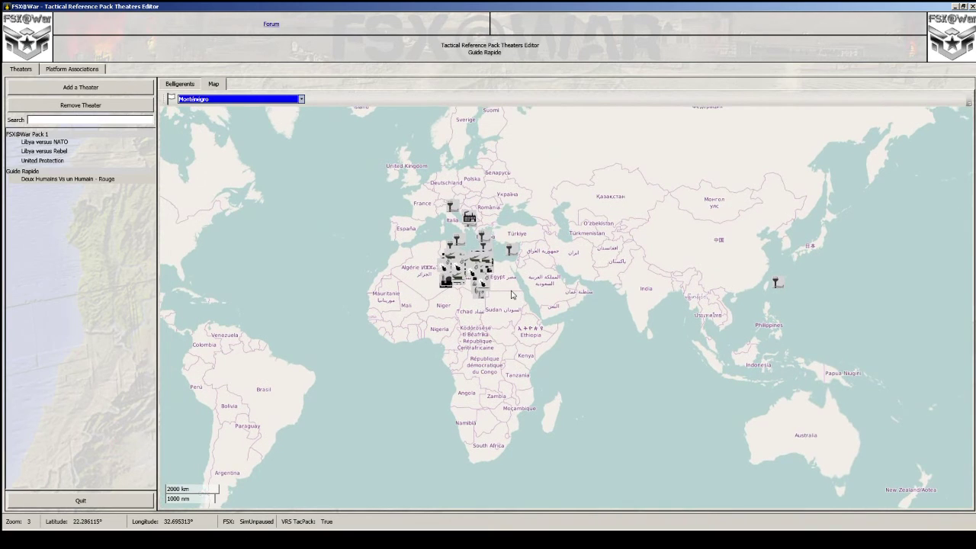
scroll(513, 311, up, 1)
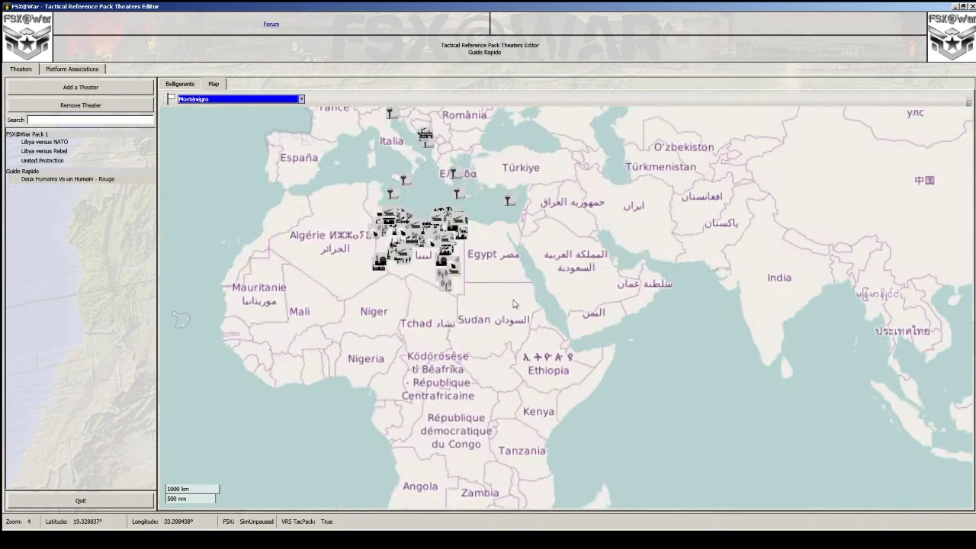
drag(462, 269, 517, 322)
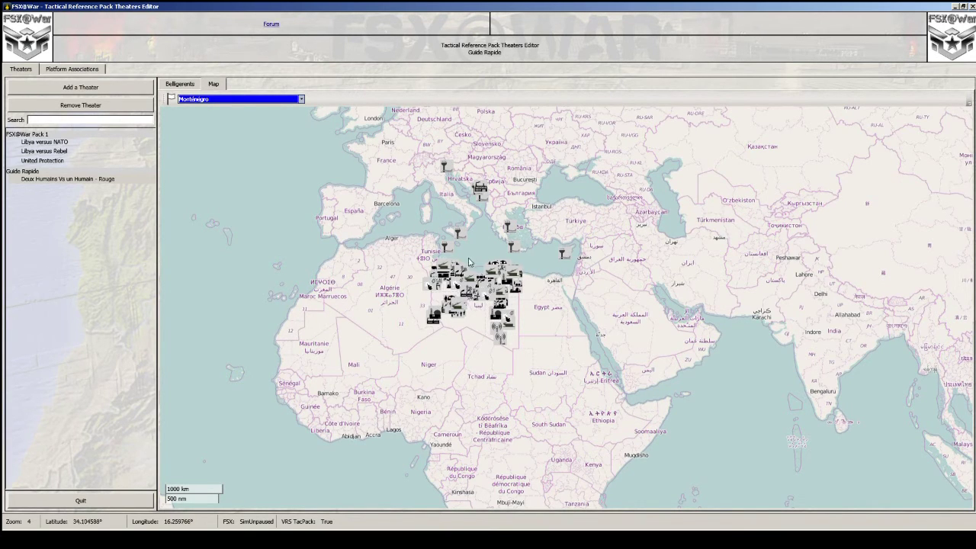
drag(477, 221, 489, 296)
scroll(493, 279, up, 1)
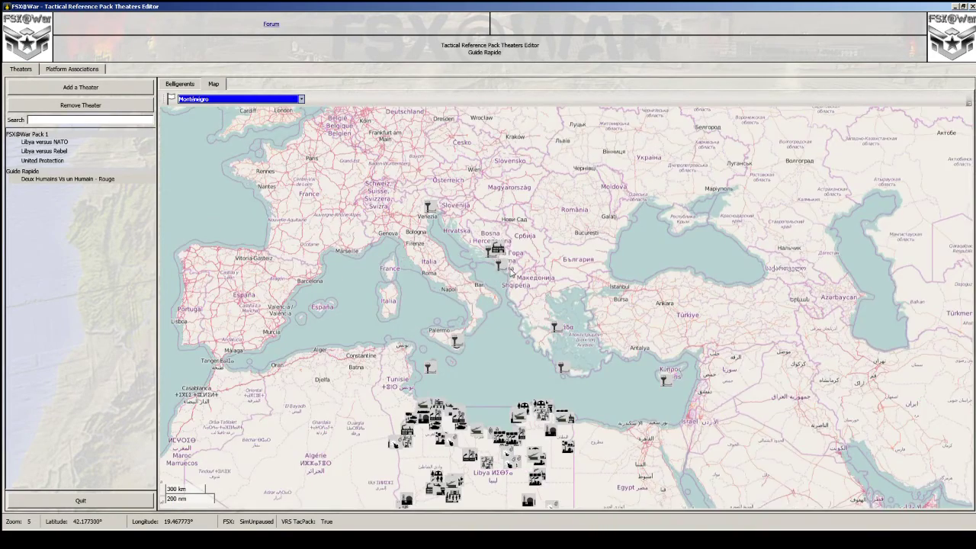
scroll(502, 281, up, 1)
scroll(503, 276, up, 1)
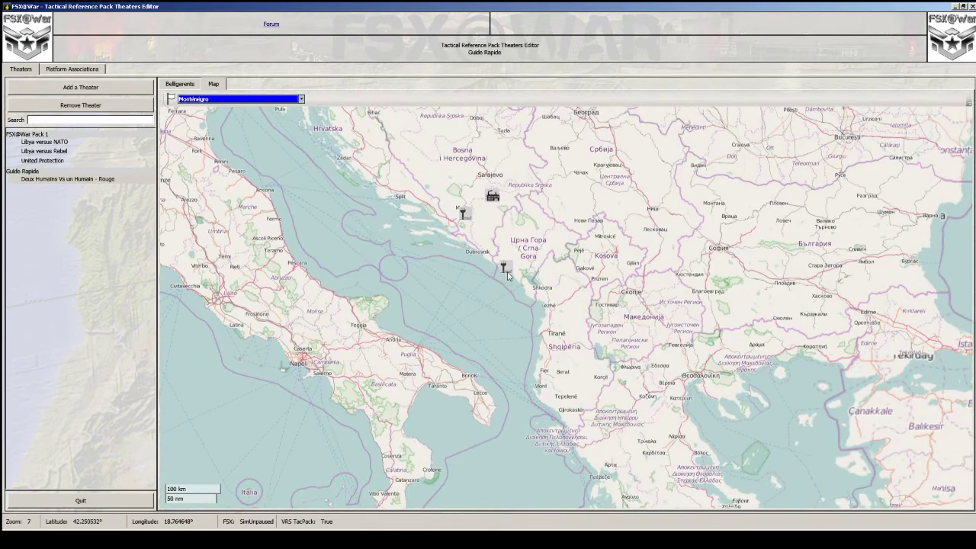
drag(505, 269, 505, 272)
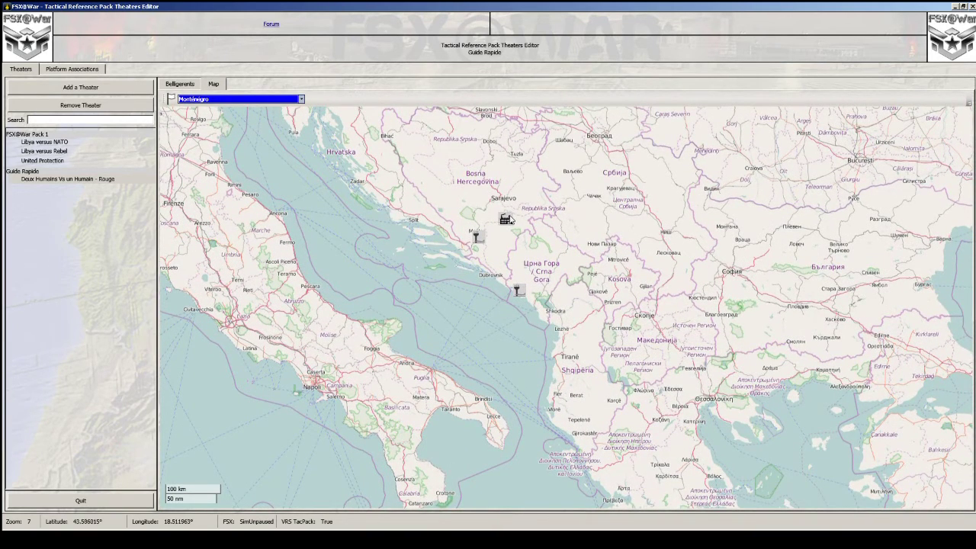
drag(526, 238, 500, 206)
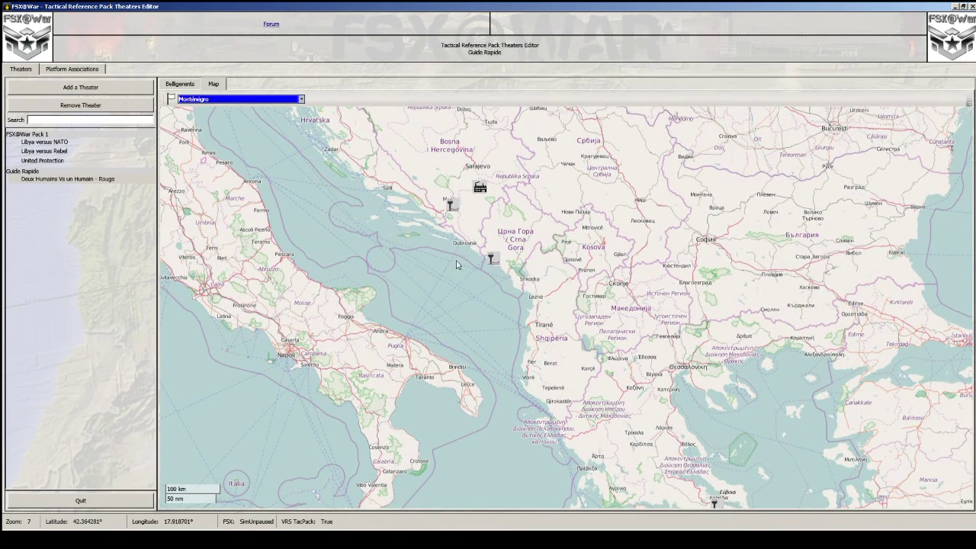
mouse_move(494, 260)
right_click(493, 260)
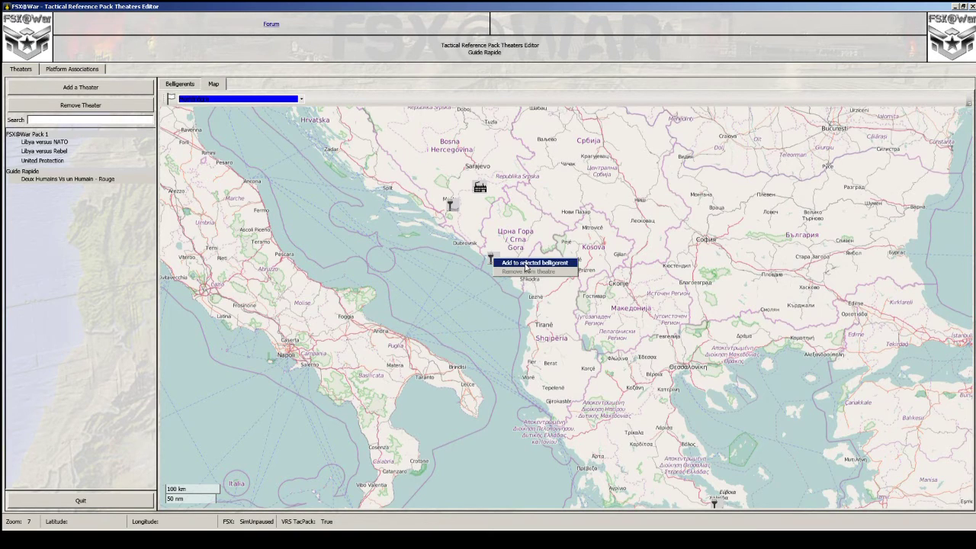
click(526, 263)
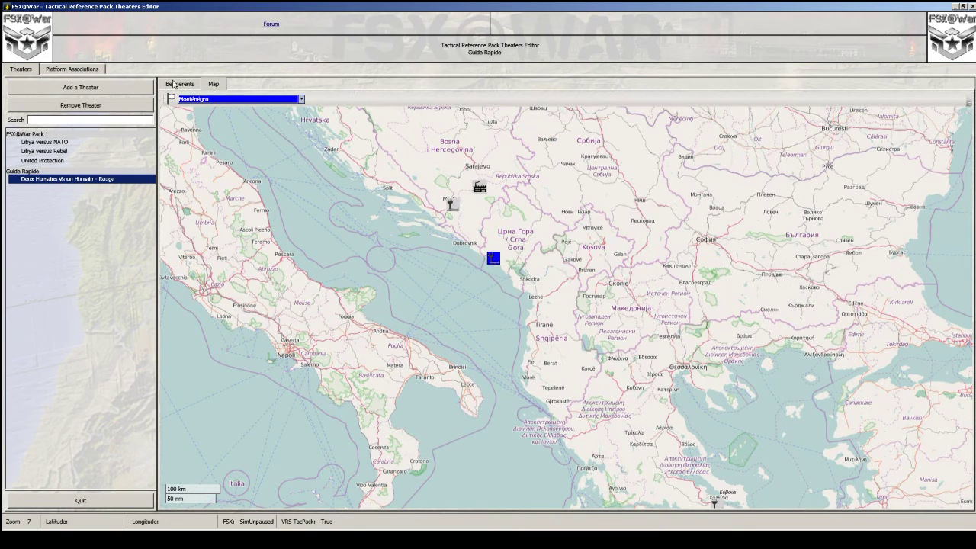
Select the Bosnie belligerent on the theater map and assign Mostar Airport to it
drag(501, 223, 500, 287)
scroll(460, 264, up, 1)
scroll(470, 263, up, 1)
drag(456, 253, 540, 297)
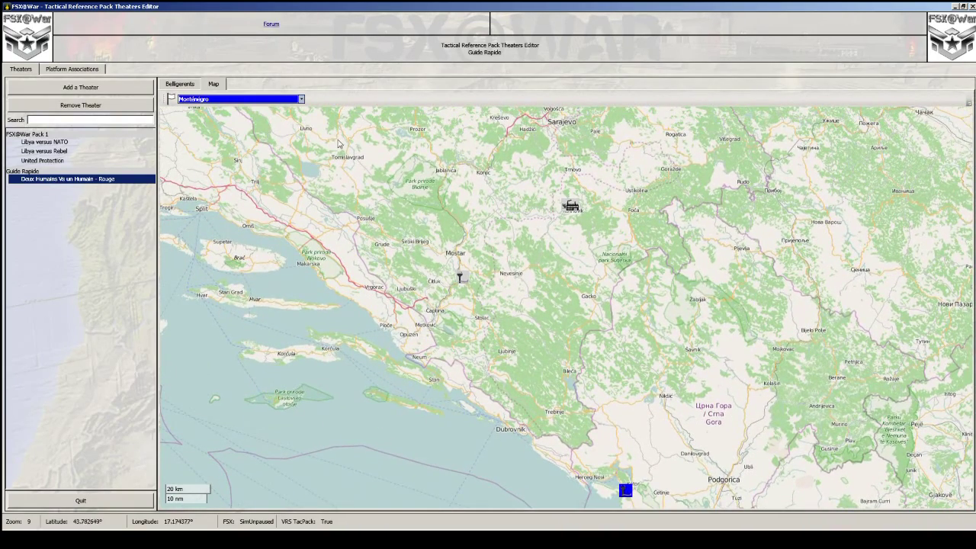
click(302, 99)
click(259, 120)
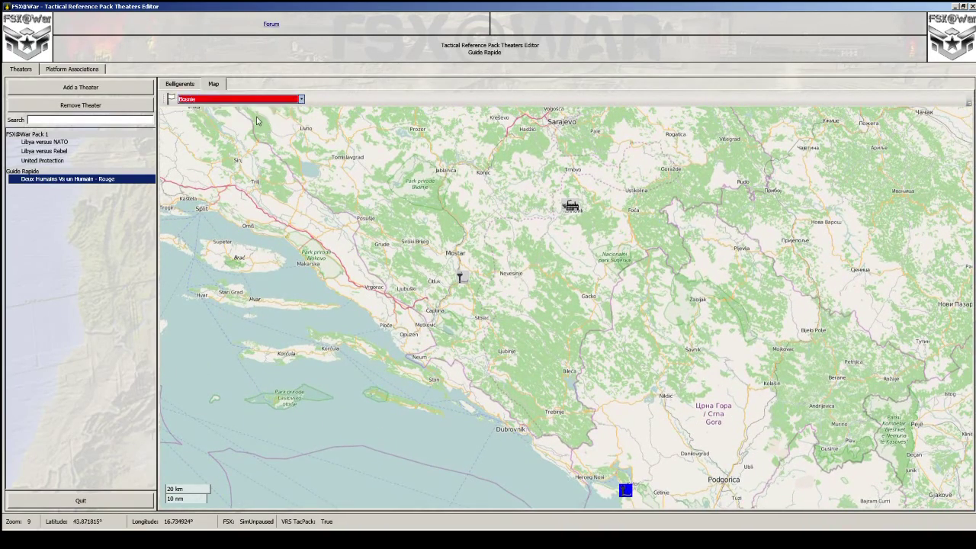
mouse_move(462, 280)
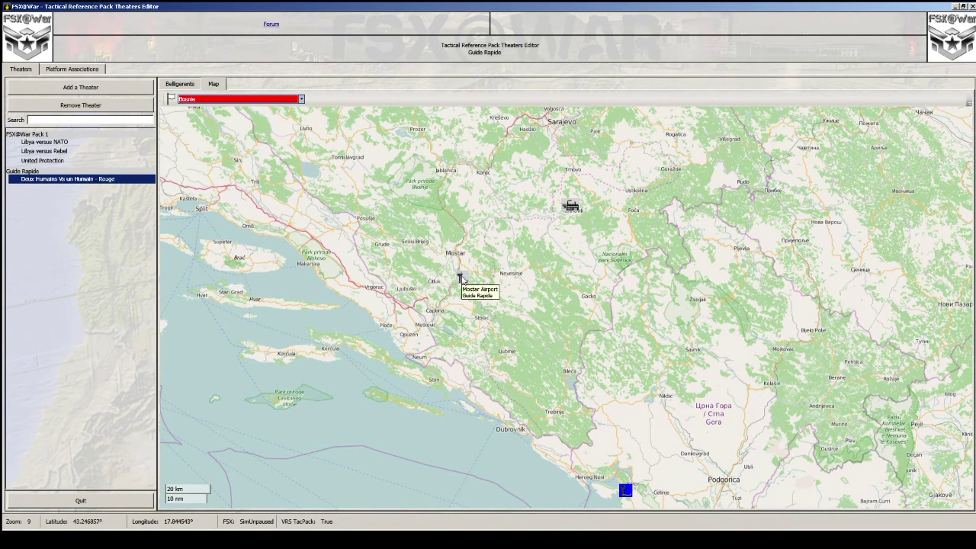
right_click(462, 279)
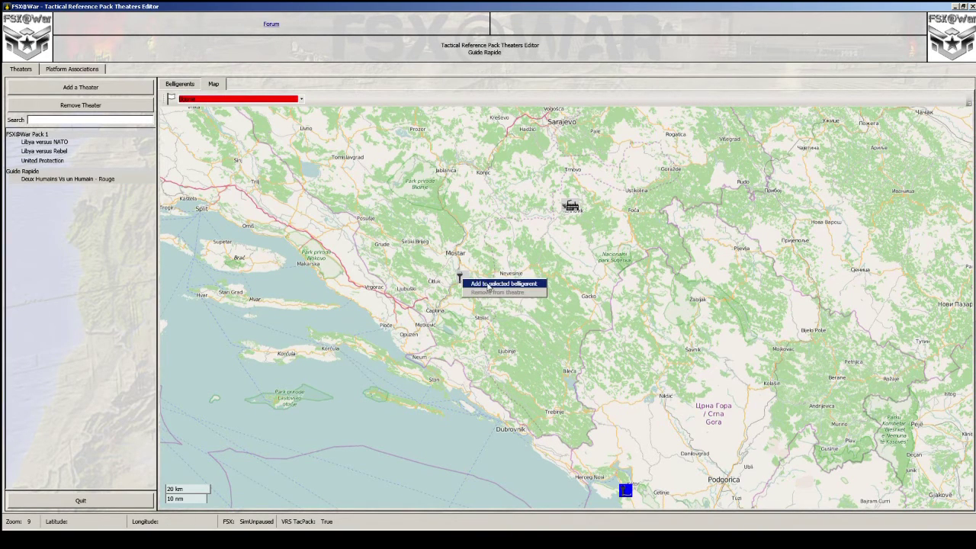
click(488, 284)
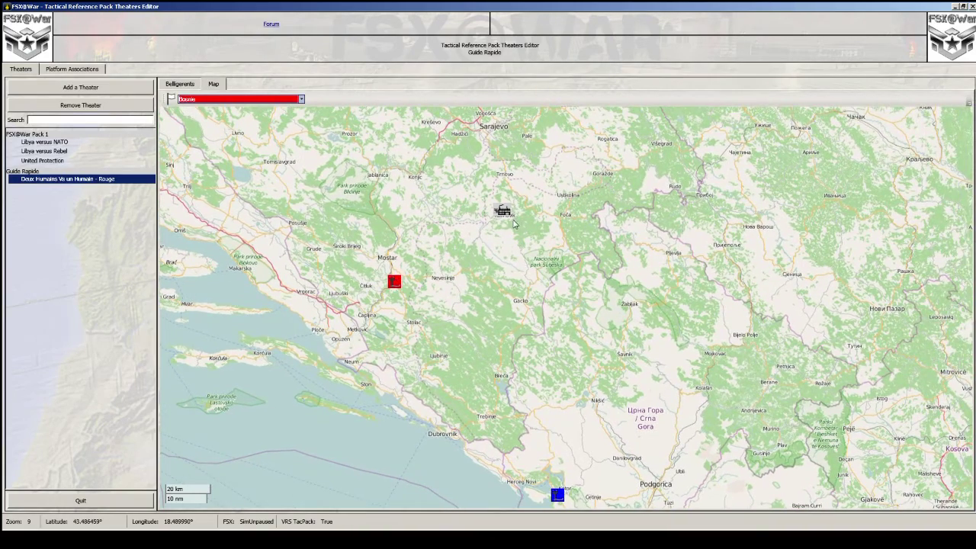
Assign the two neighbouring platforms just north of Kalinovik to the Bosnie belligerent
scroll(509, 222, up, 2)
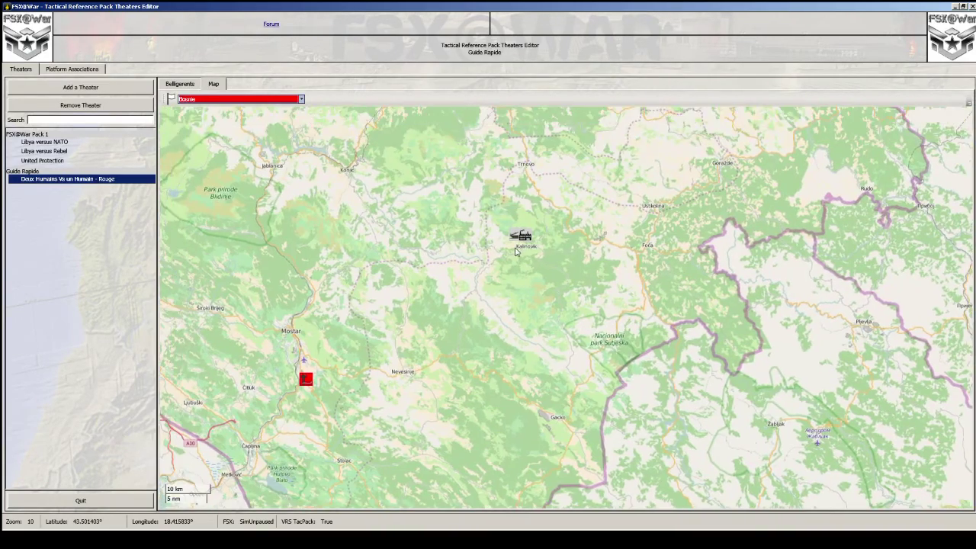
scroll(523, 263, up, 1)
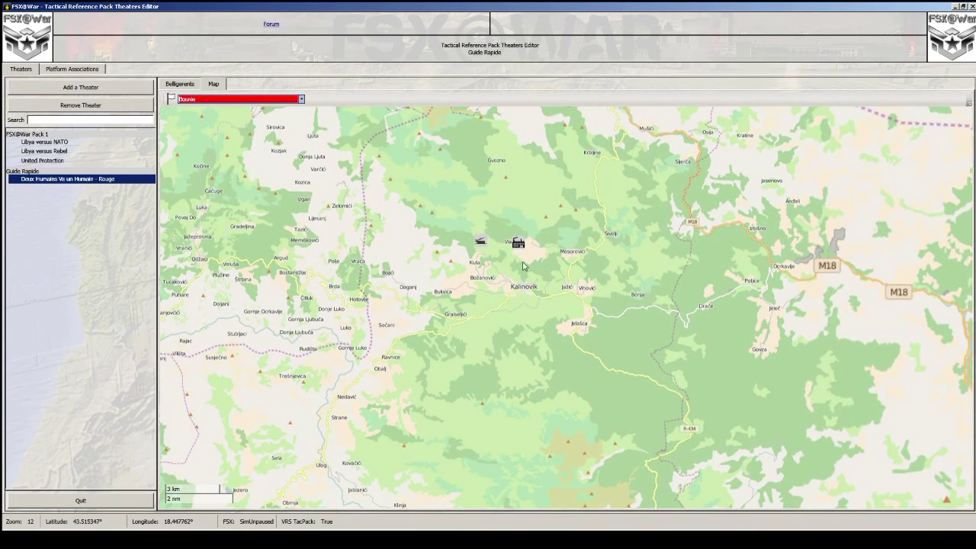
right_click(482, 241)
click(525, 245)
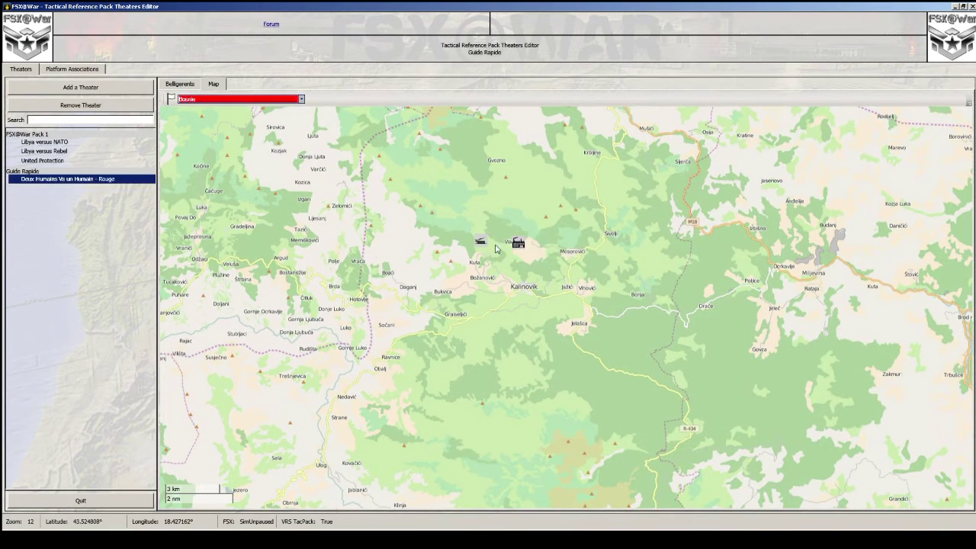
right_click(518, 242)
click(543, 247)
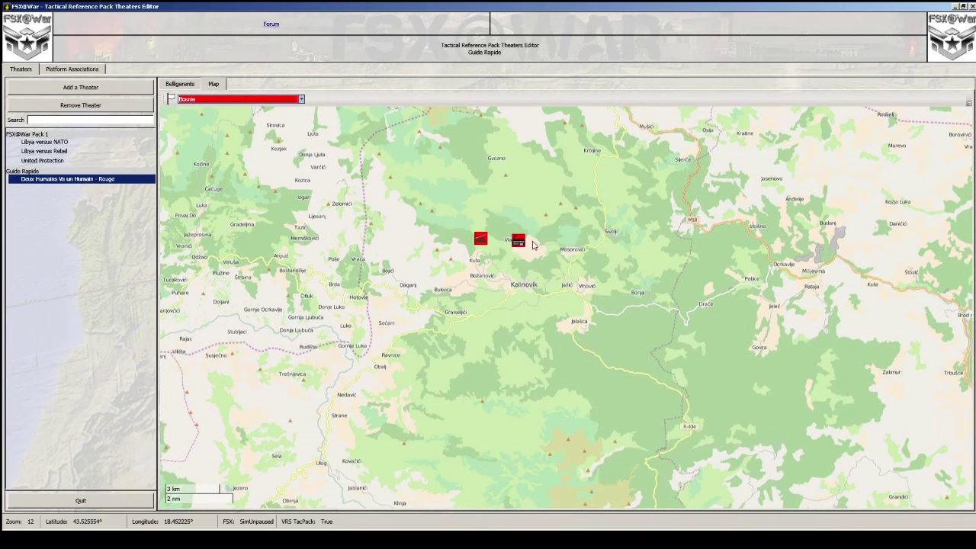
scroll(531, 244, down, 2)
scroll(532, 268, down, 1)
drag(533, 270, 531, 198)
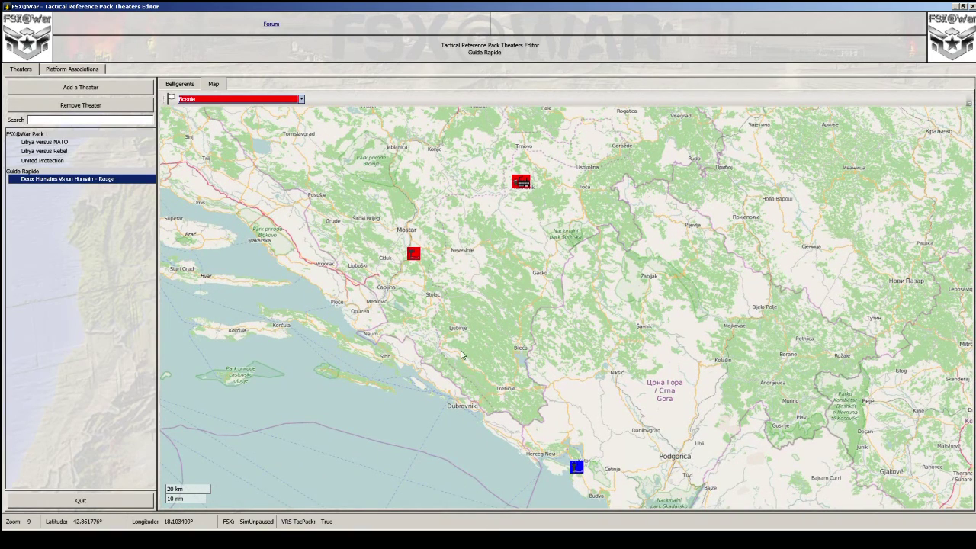
drag(519, 335, 467, 277)
drag(575, 273, 518, 302)
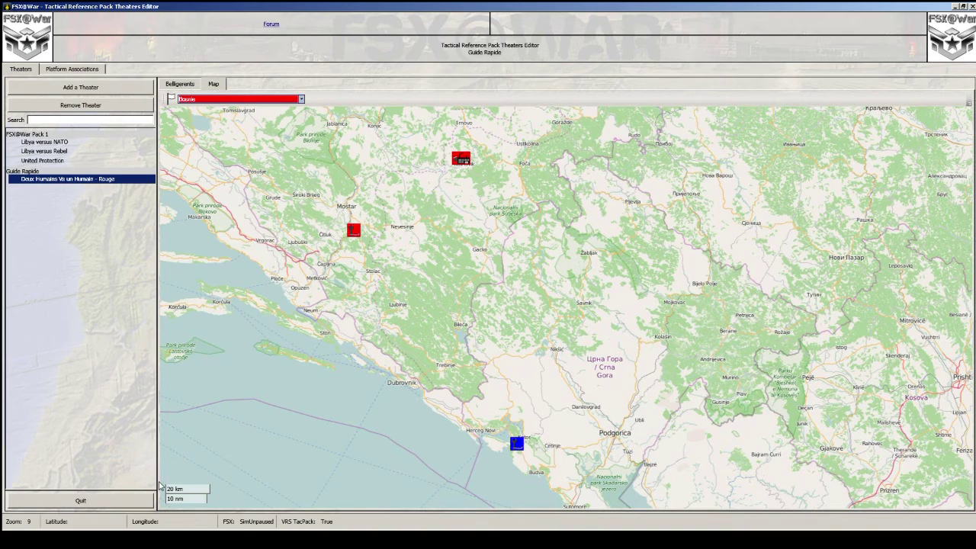
Leave the theaters, pack and reference editors, saving the changes made to the Tactical Reference
click(98, 506)
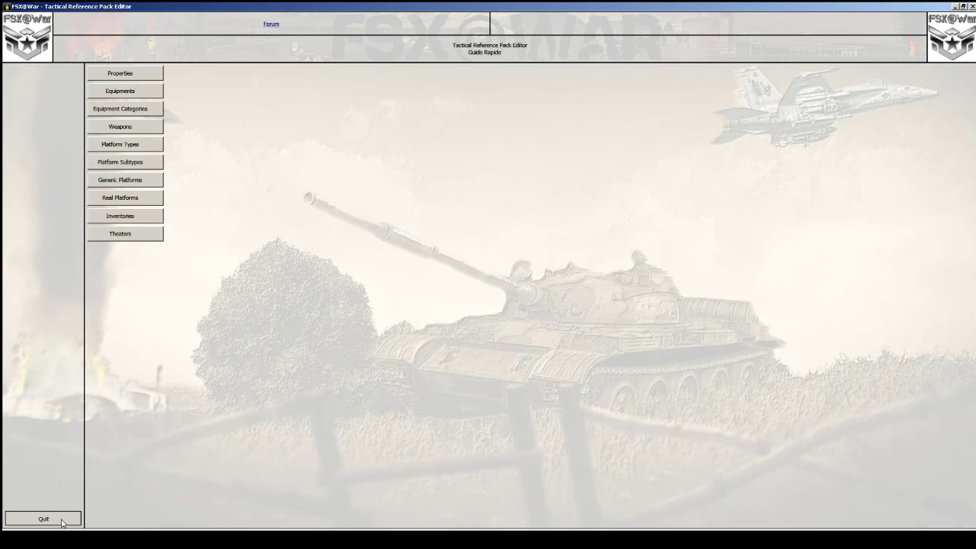
click(61, 522)
click(62, 522)
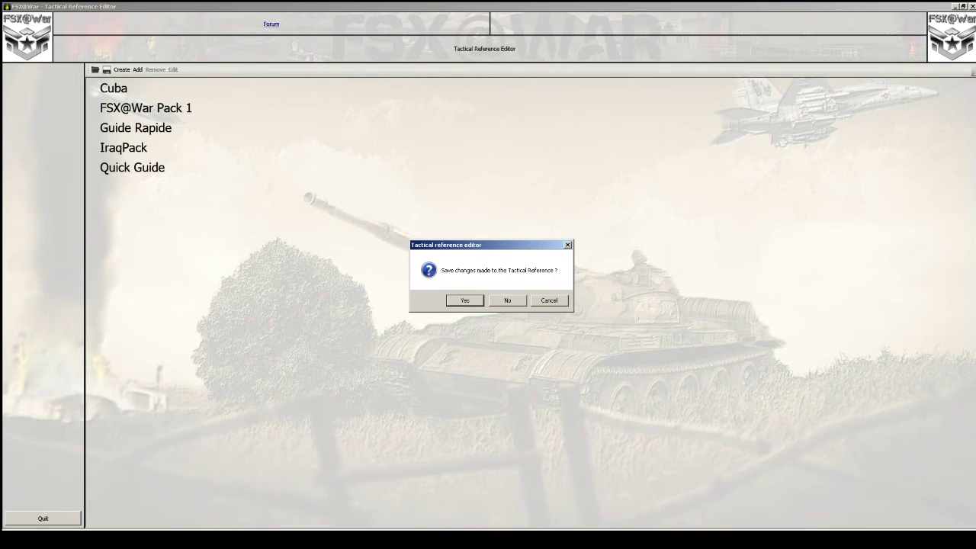
click(465, 301)
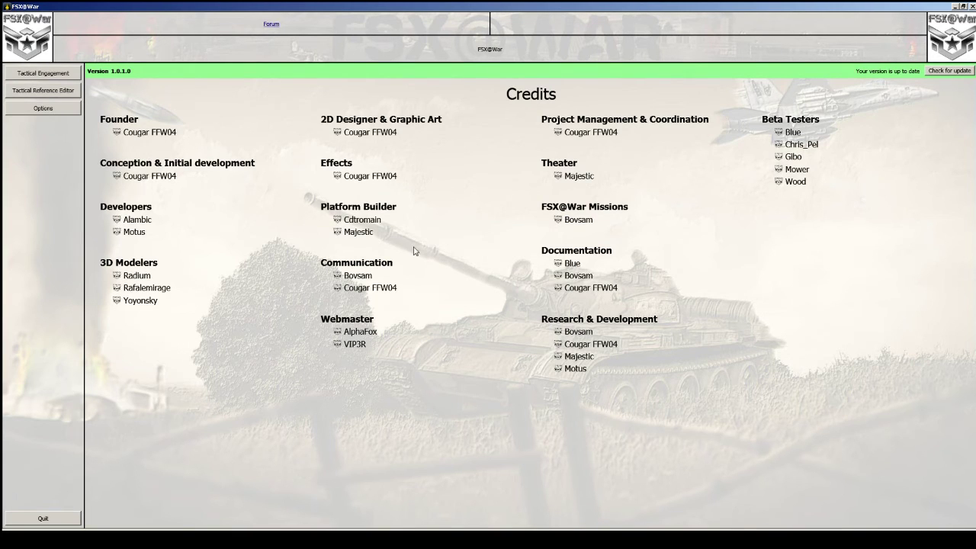
Try to create a campaign from the Quick Guide pack with the Two Human Vs One Red theater, and leave Tactical Engagement
click(48, 75)
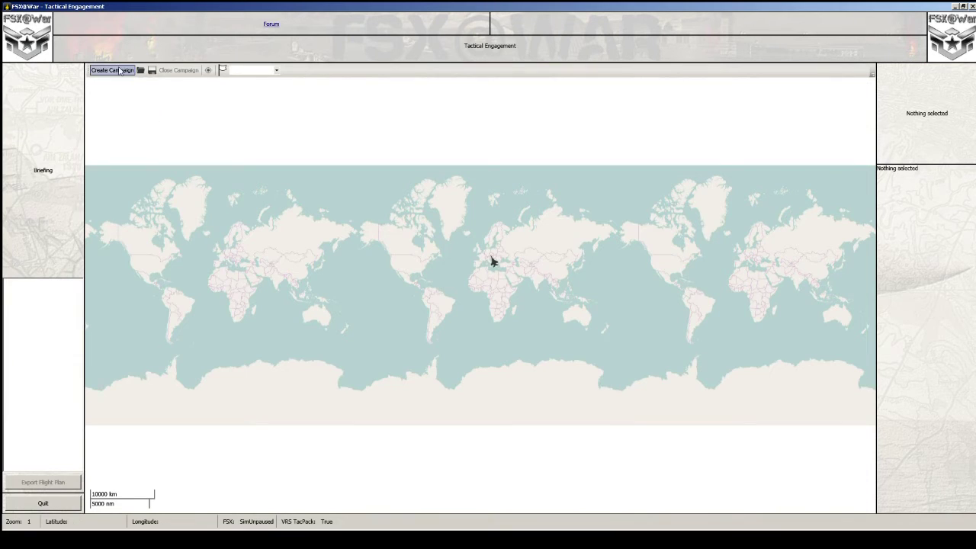
click(110, 70)
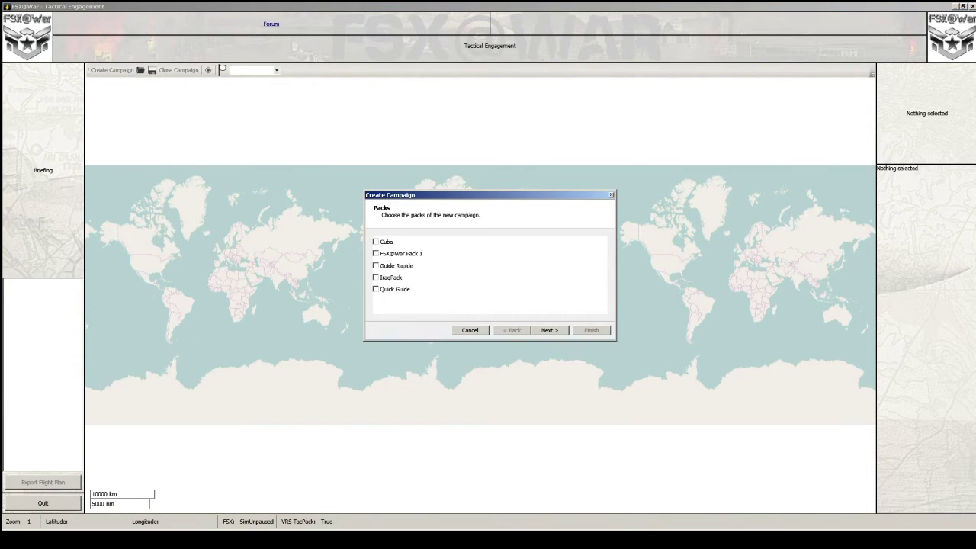
click(375, 289)
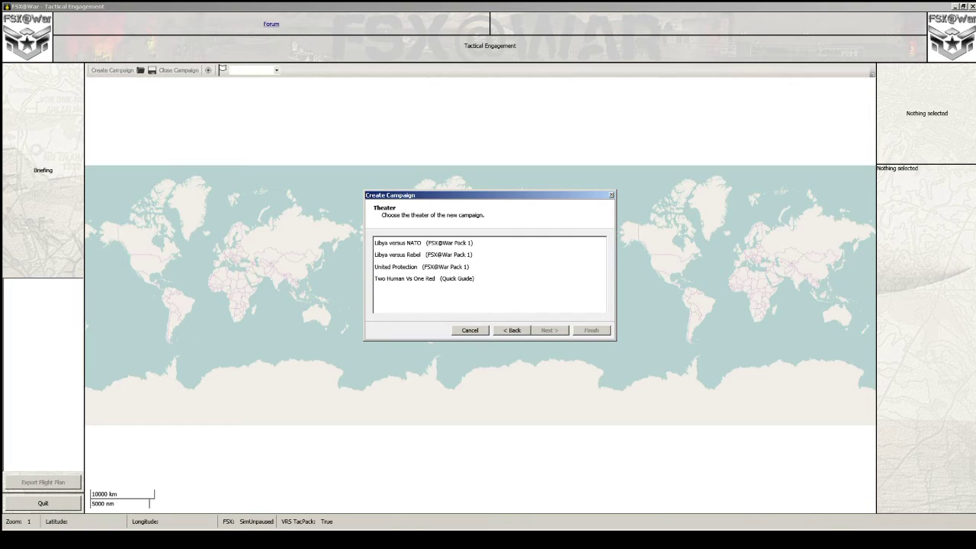
click(424, 278)
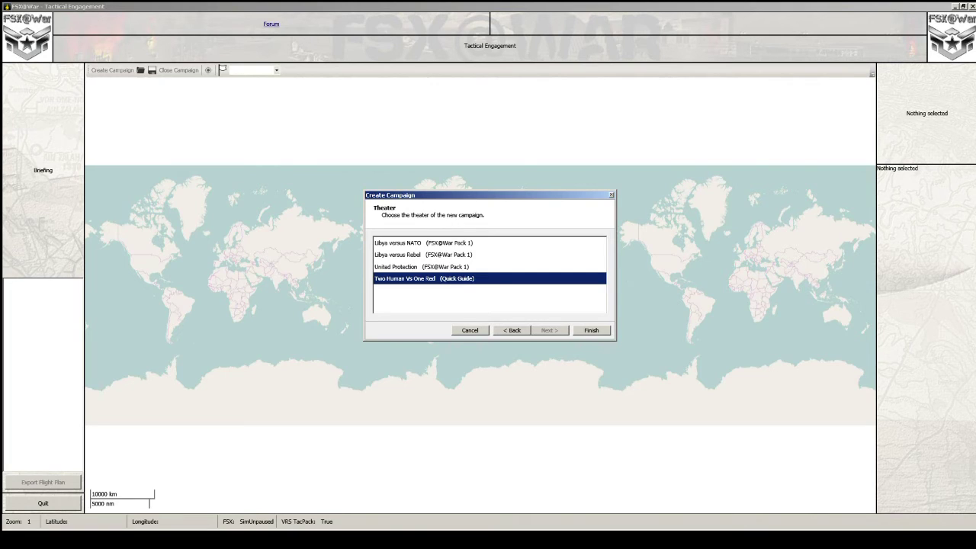
click(591, 330)
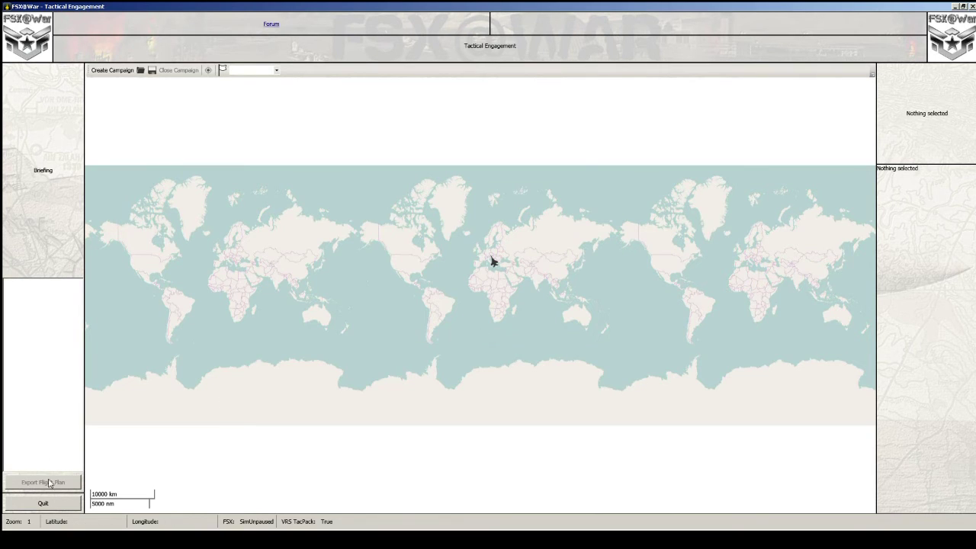
click(48, 504)
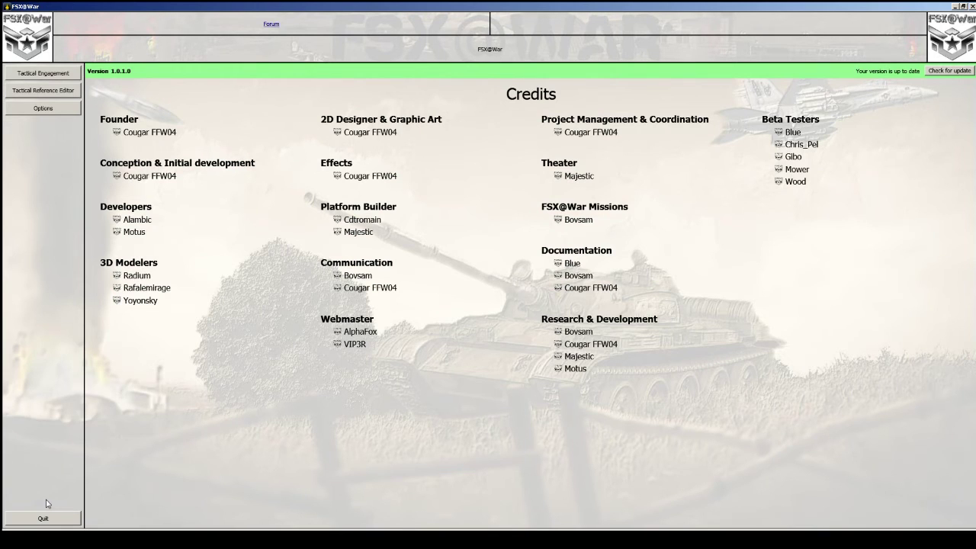
click(39, 72)
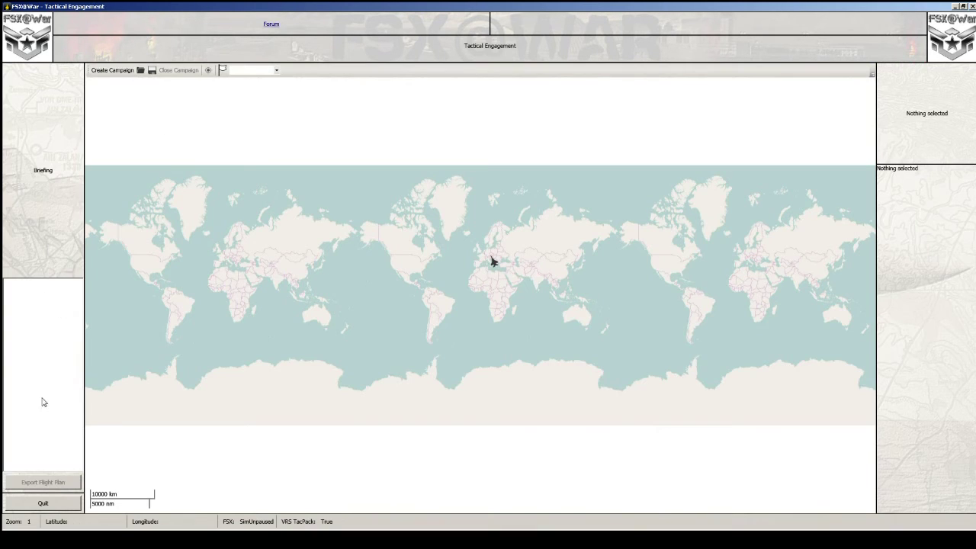
click(44, 505)
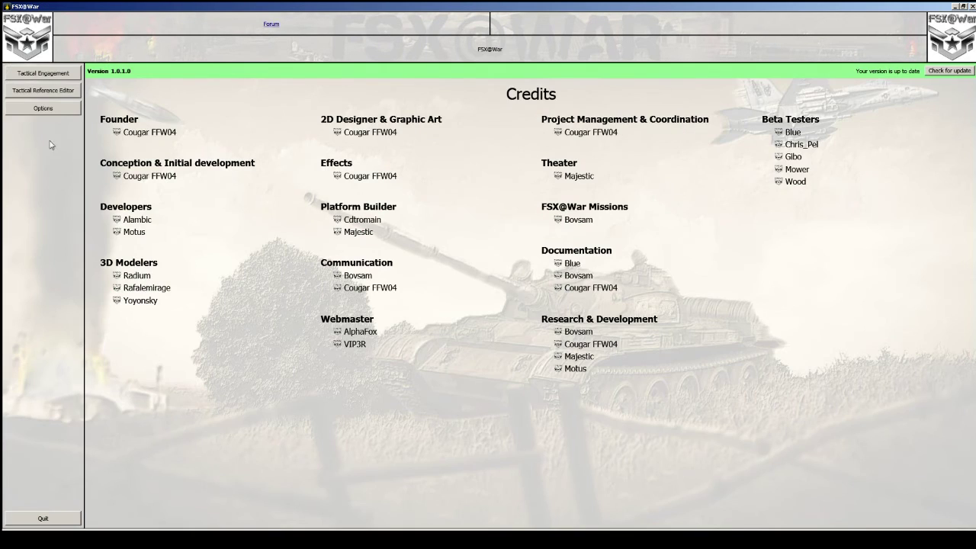
In Tactical Engagement, start a new campaign based on the Guide Rapide pack and choose its Deux Humains Vs un Humain - Rouge theater
click(41, 74)
click(114, 70)
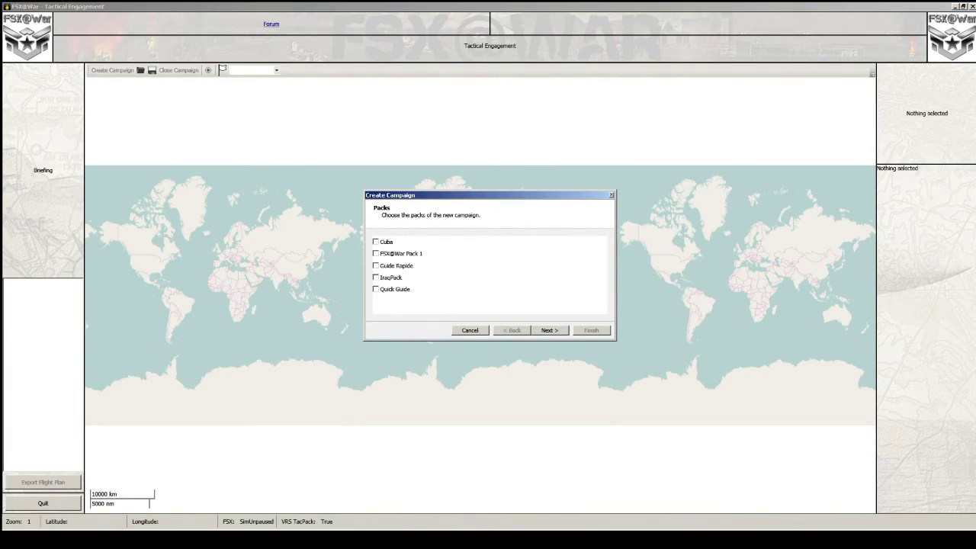
click(375, 266)
key(Return)
click(443, 279)
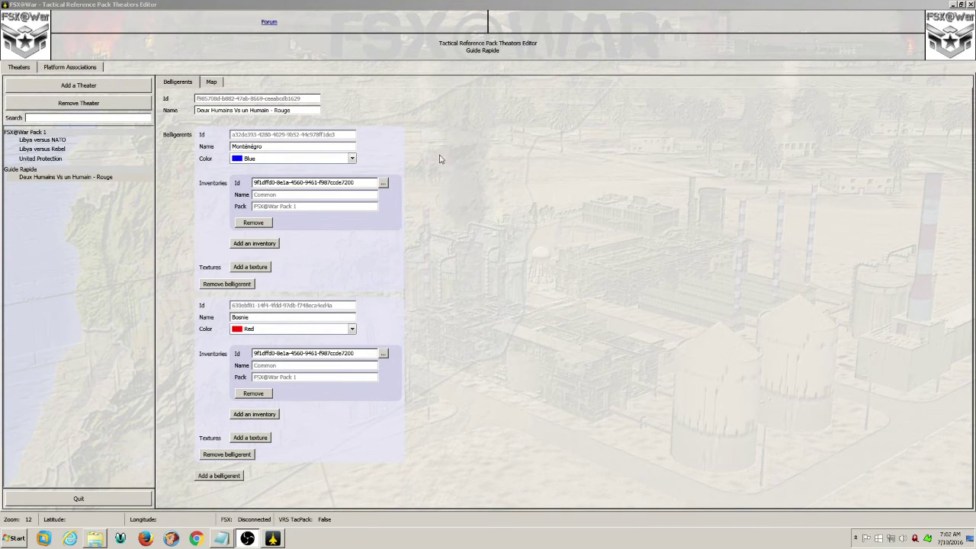
Review the map, belligerents and platform associations of the Deux Humains Vs un Humain - Rouge theater
click(212, 85)
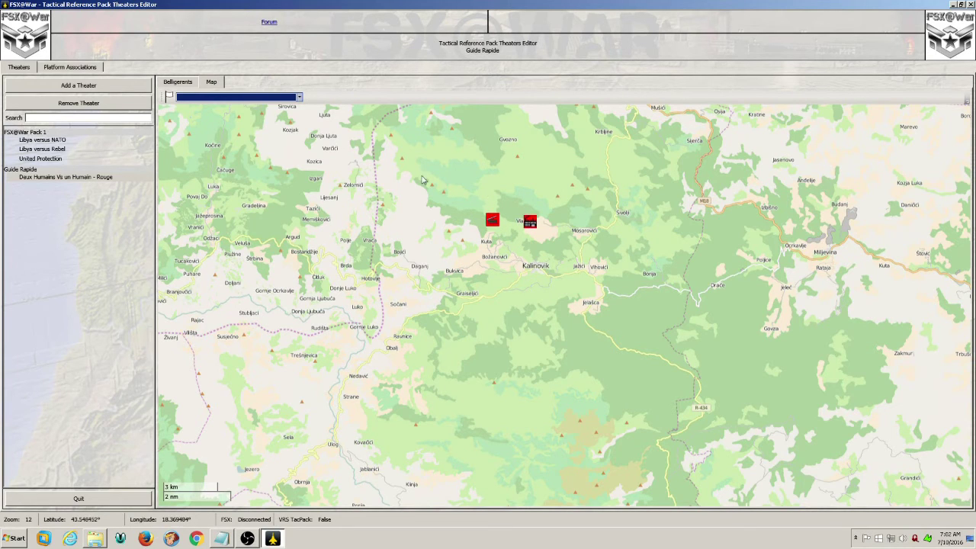
click(182, 83)
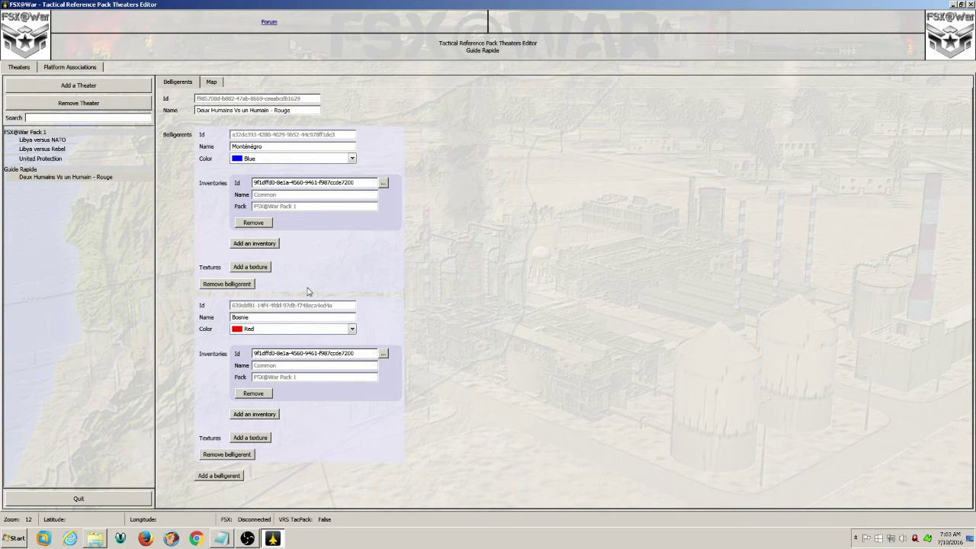
click(85, 69)
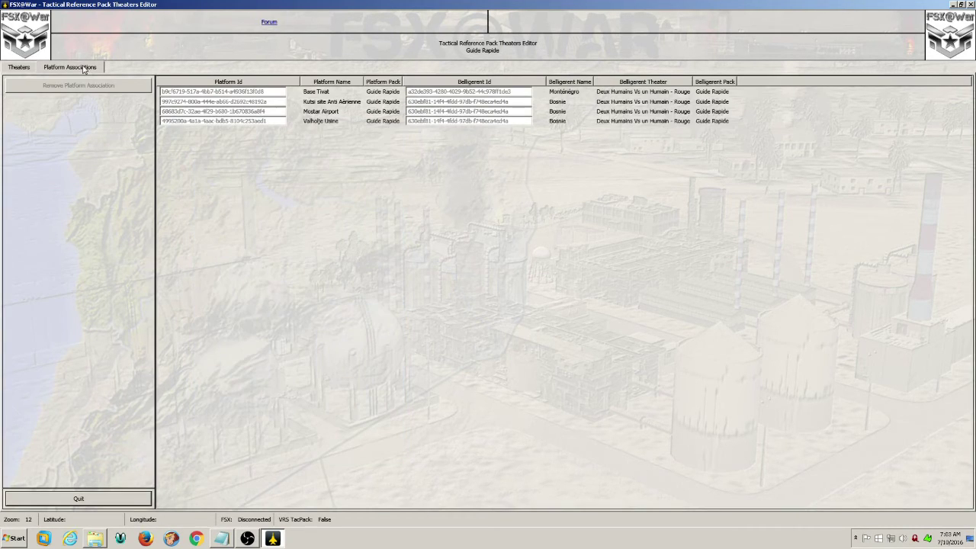
click(25, 68)
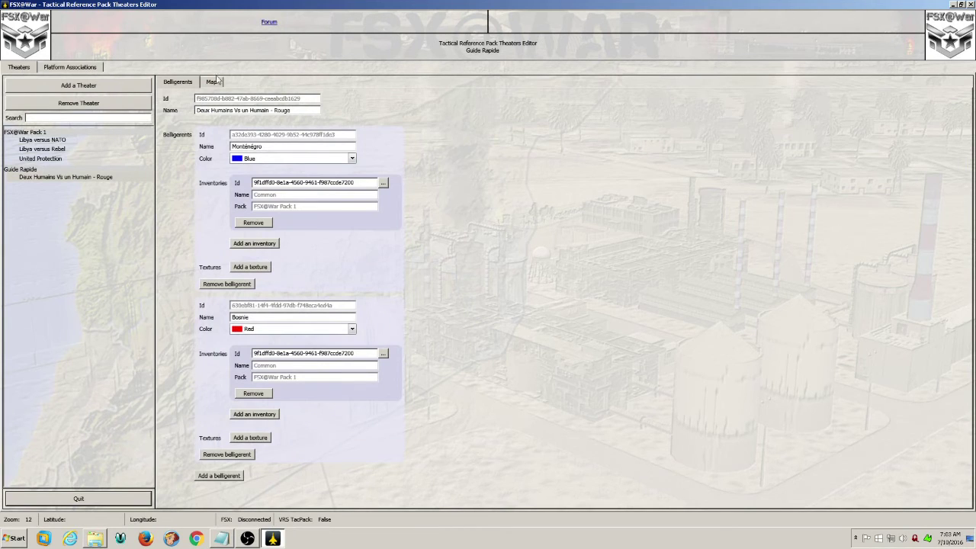
click(213, 81)
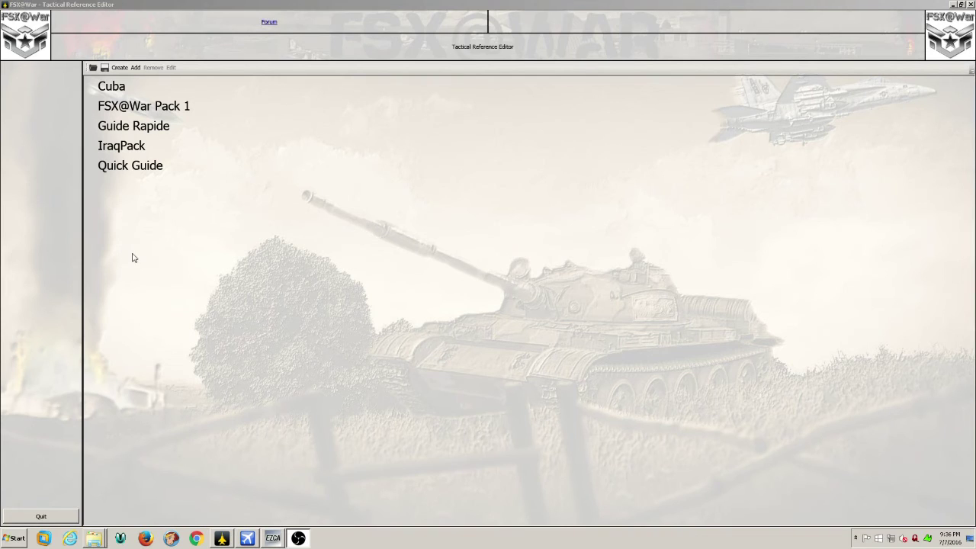
Open the Guide Rapide pack's properties and start creating a pack setup, advancing the wizard to the Inno Setup check
click(123, 130)
double_click(124, 130)
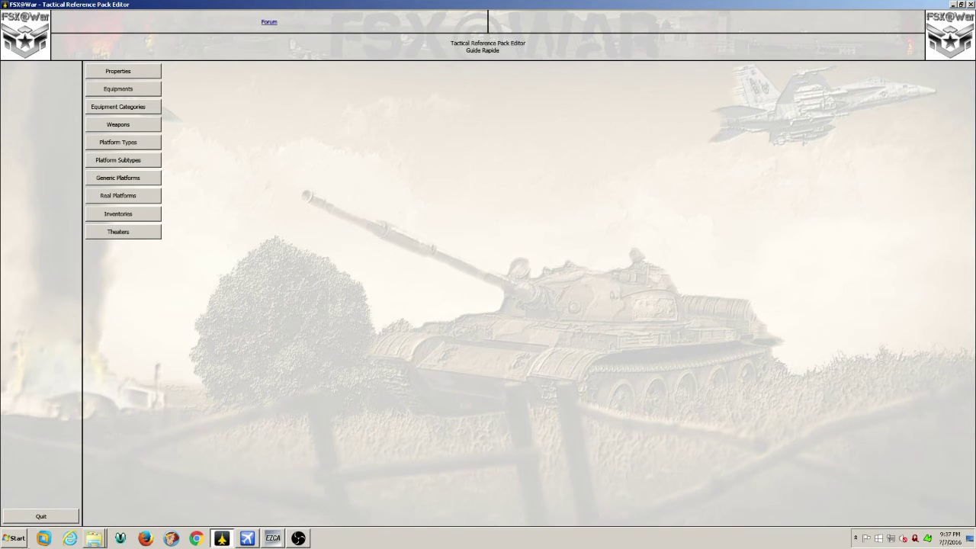
click(43, 517)
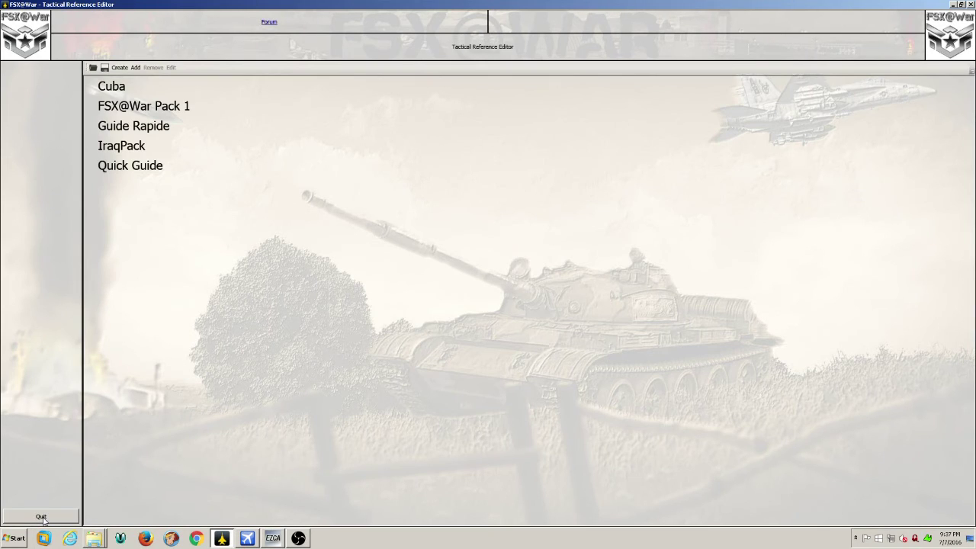
click(138, 130)
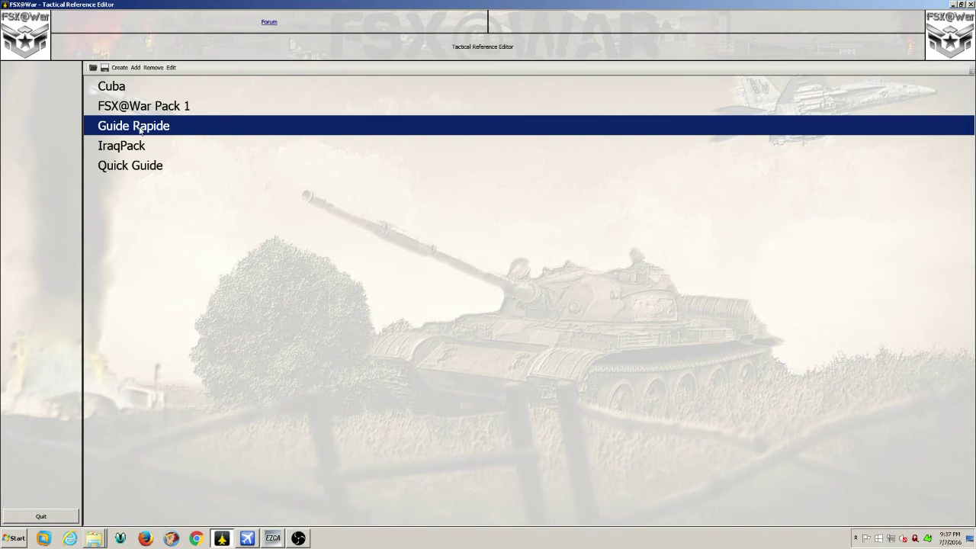
double_click(131, 129)
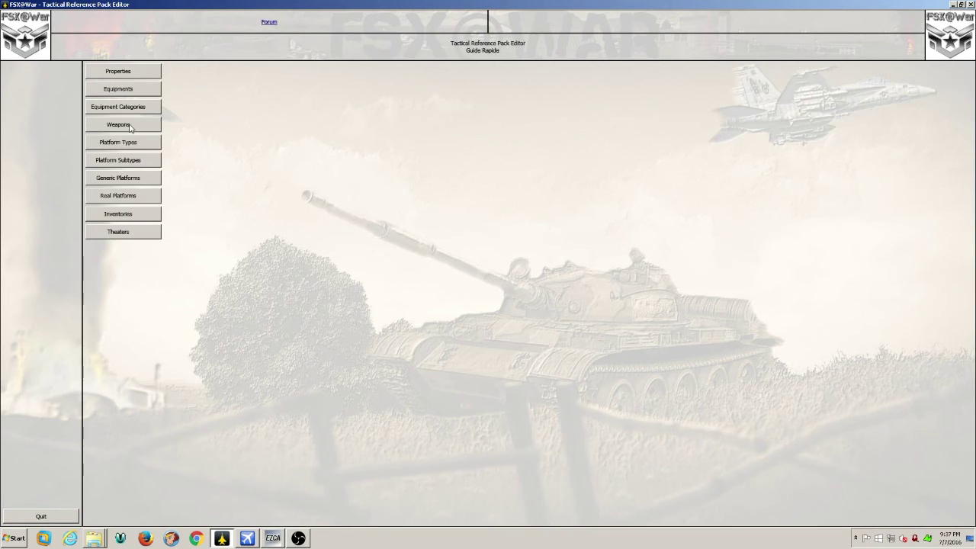
click(117, 73)
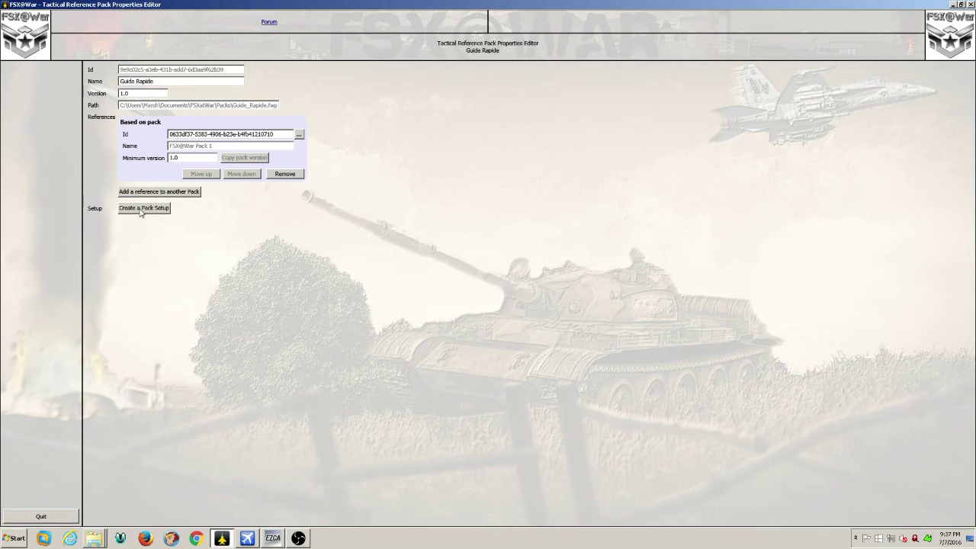
click(141, 210)
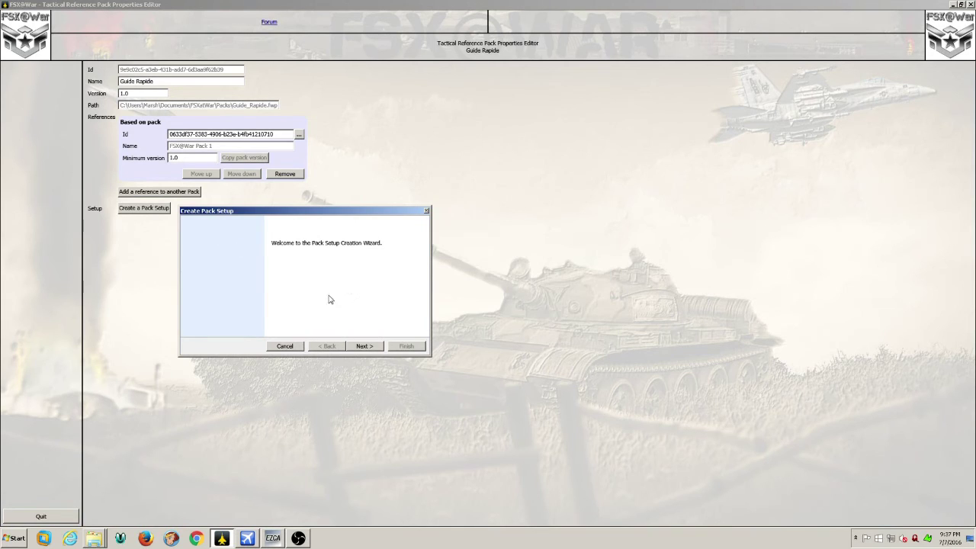
click(364, 349)
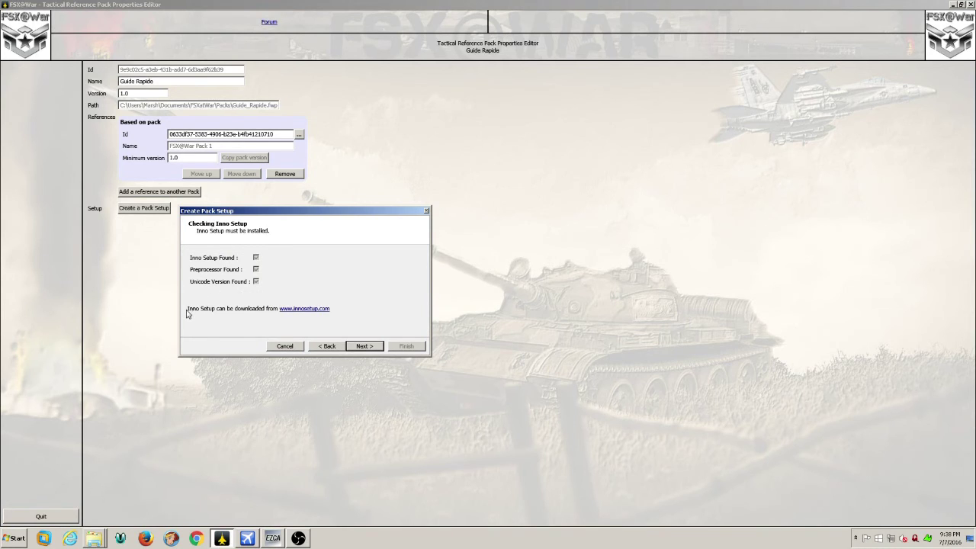
Open the Inno Setup website from the wizard's link and go to the Inno Setup 5.5.9 downloads page
click(306, 313)
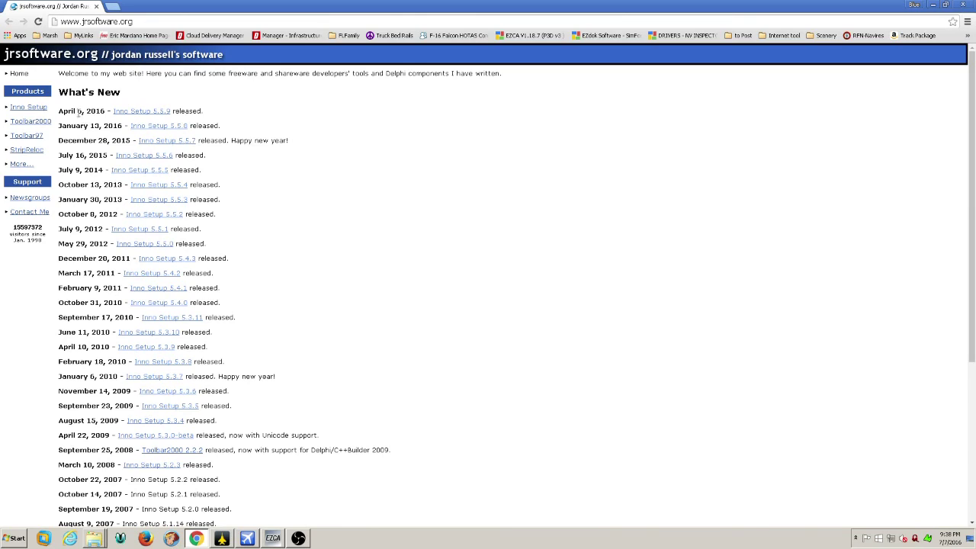
drag(59, 111, 101, 111)
click(152, 113)
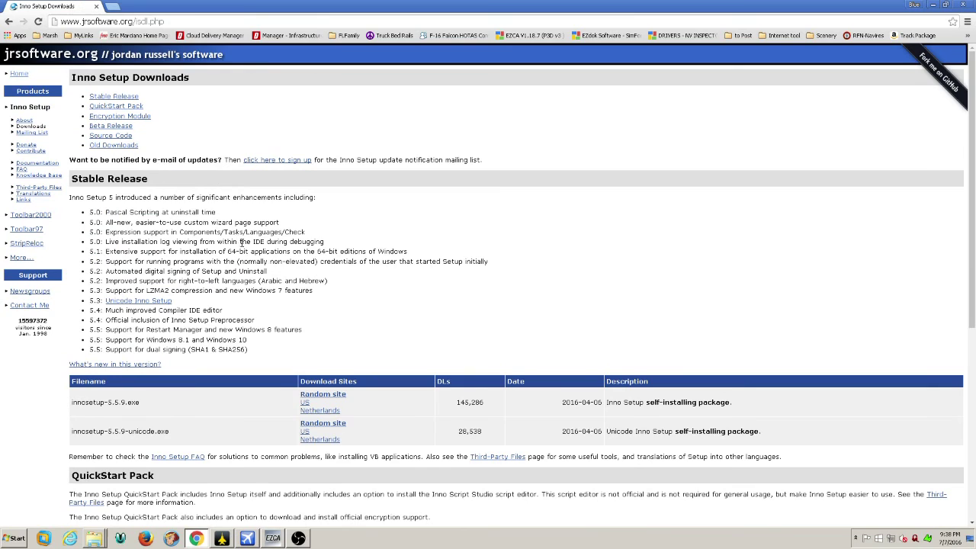
scroll(276, 238, down, 5)
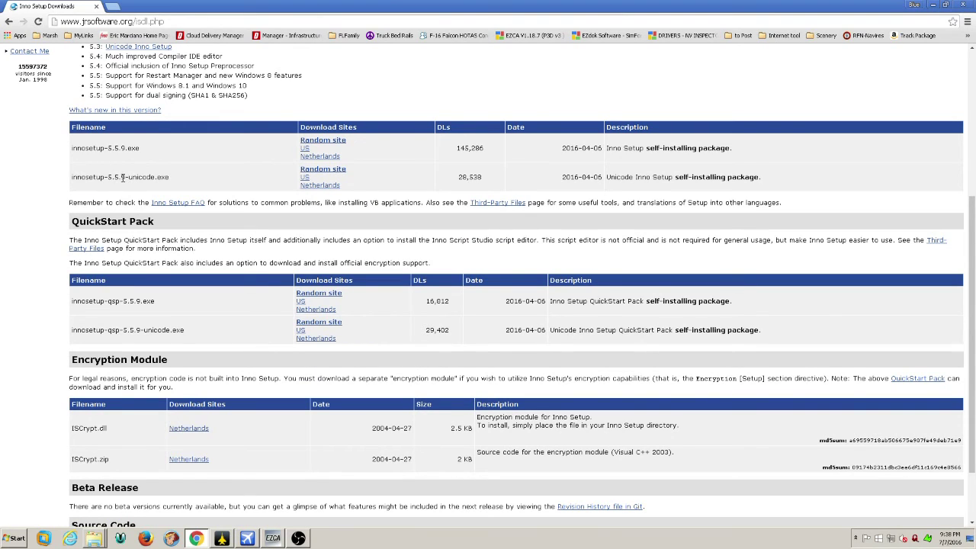
Examine the innosetup-5.5.9-unicode.exe entry in the Stable Release download table
drag(127, 176, 180, 178)
drag(73, 177, 151, 177)
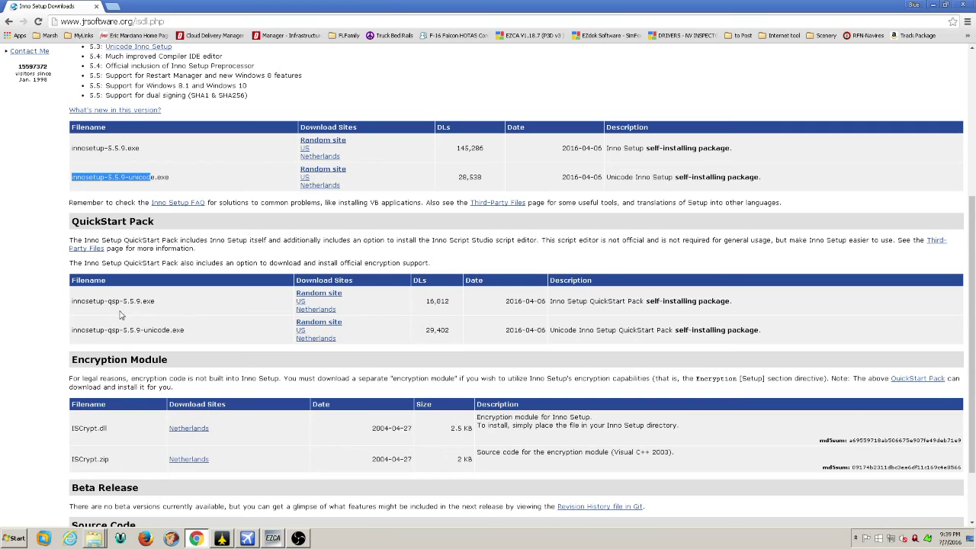
click(95, 175)
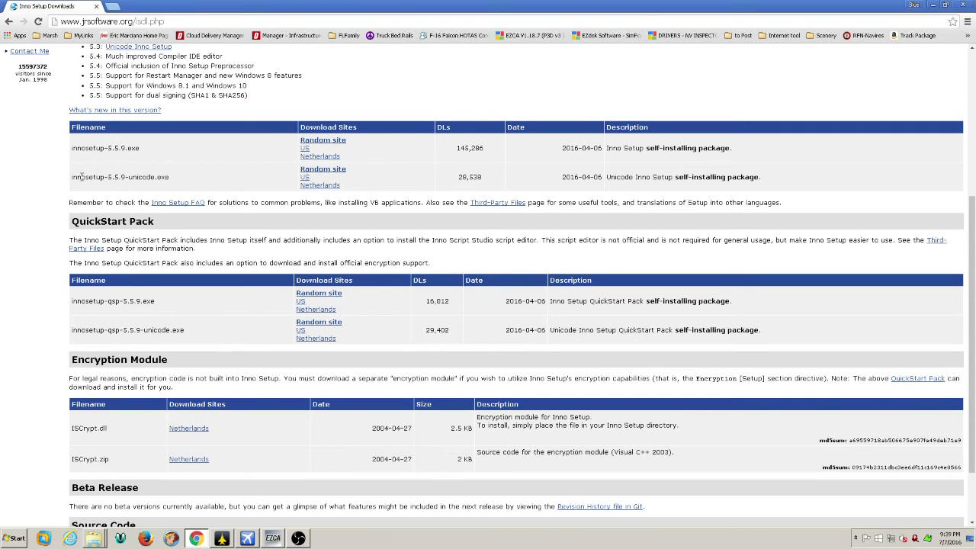
drag(75, 176, 172, 178)
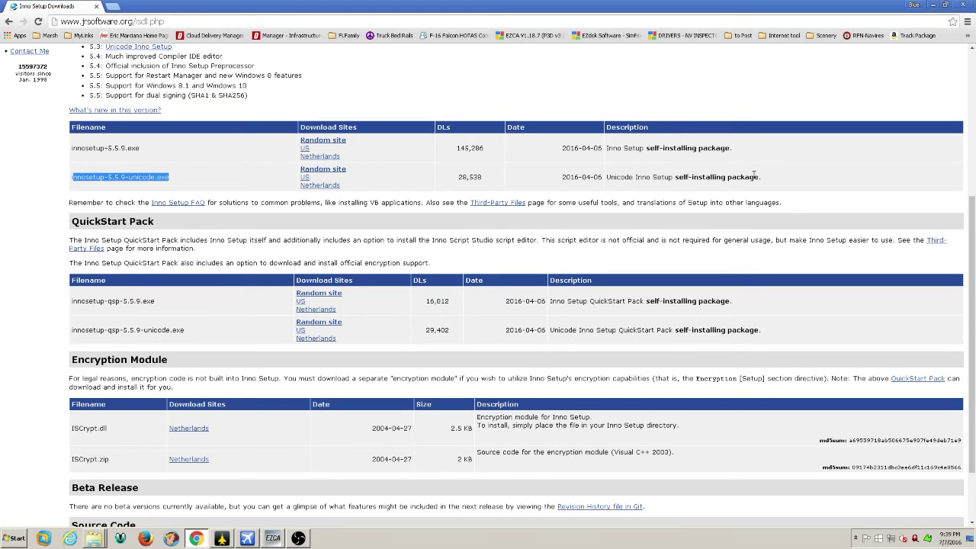
click(73, 180)
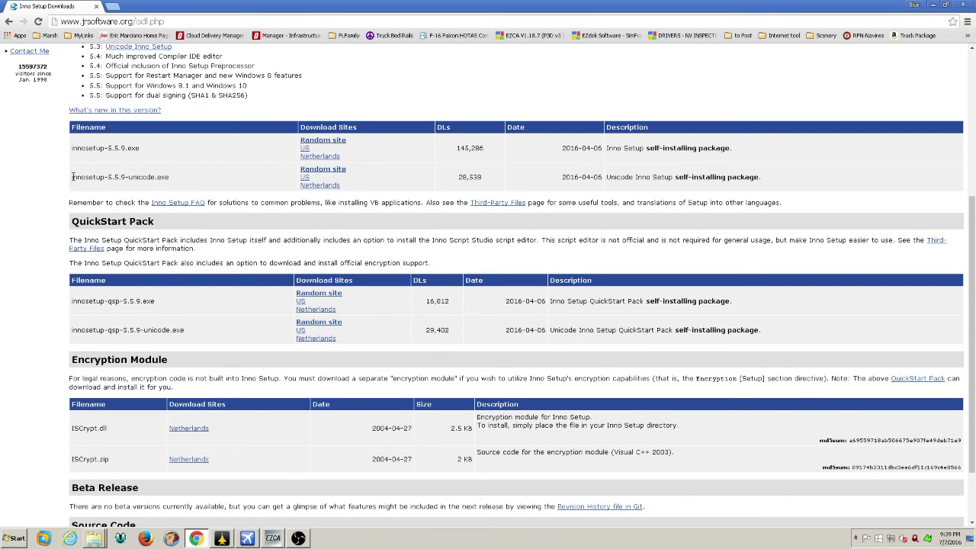
drag(73, 176, 176, 177)
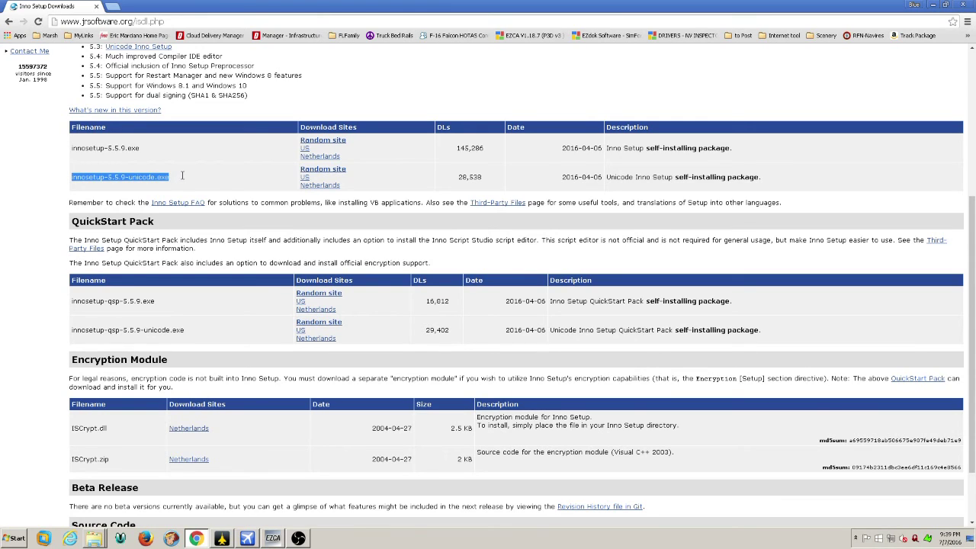
drag(181, 176, 87, 172)
drag(182, 182, 78, 180)
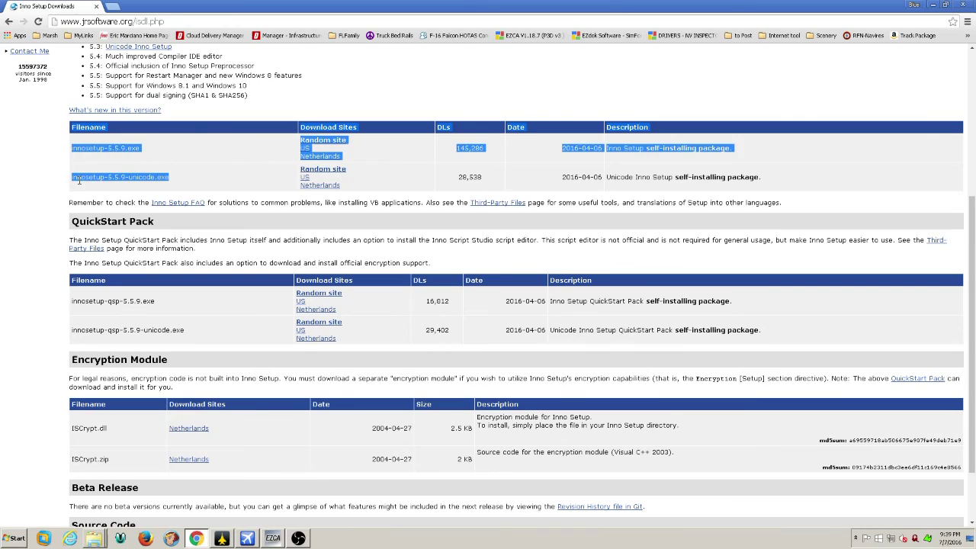
click(71, 179)
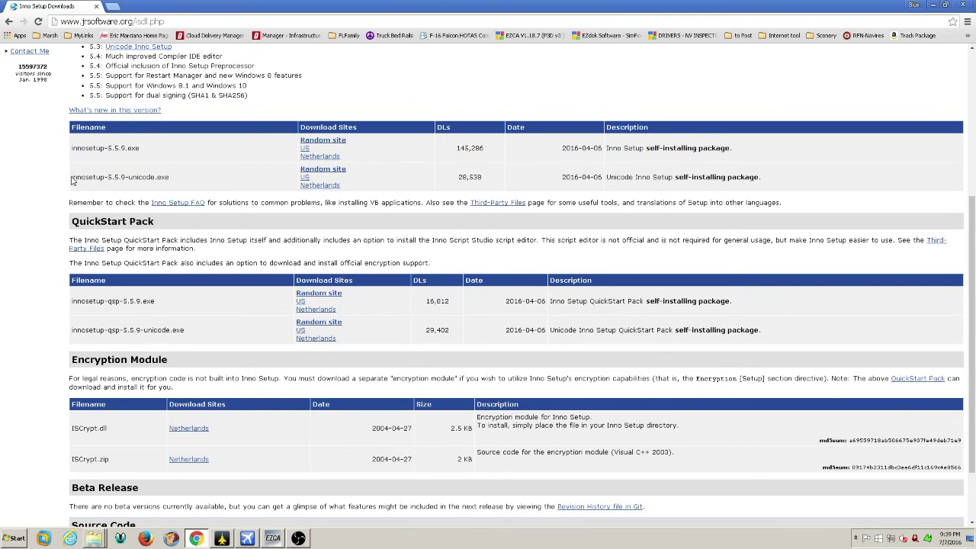
drag(74, 177, 161, 175)
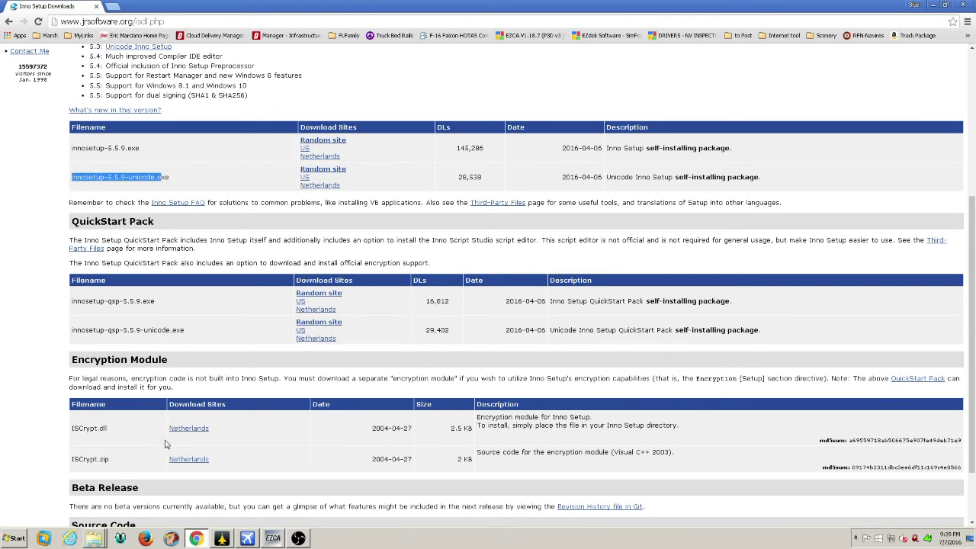
Return to FSX@War and complete the pack setup wizard through the Inno Setup and pack checks to compile the Guide Rapide setup
click(221, 538)
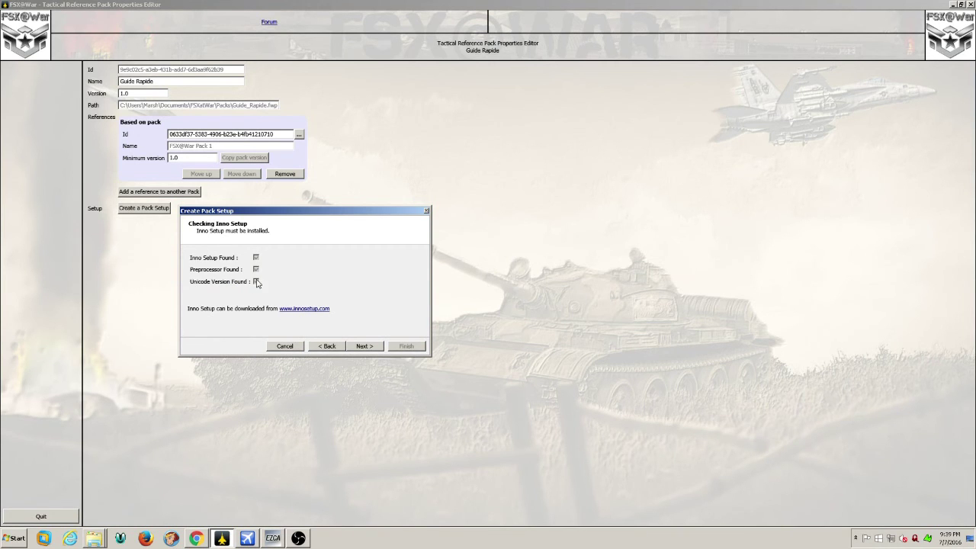
click(363, 347)
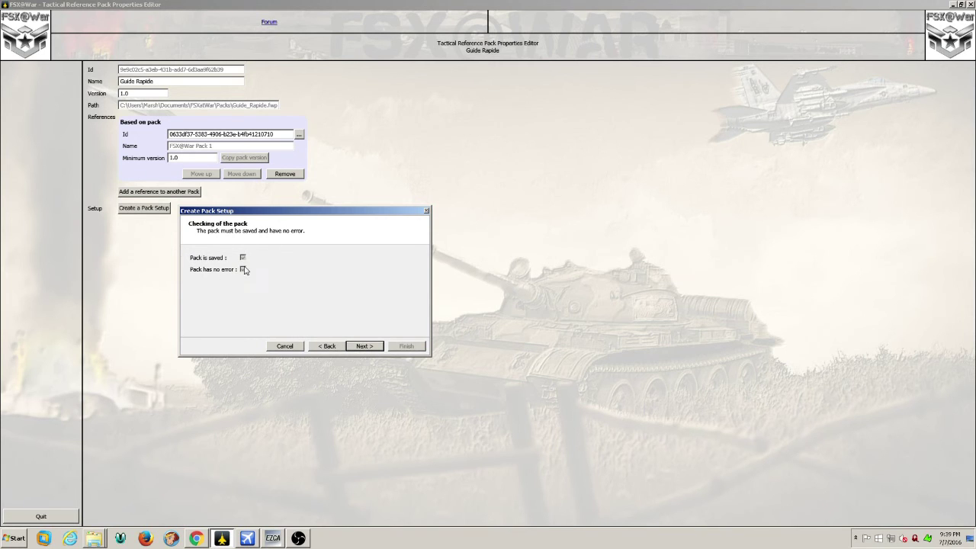
click(365, 347)
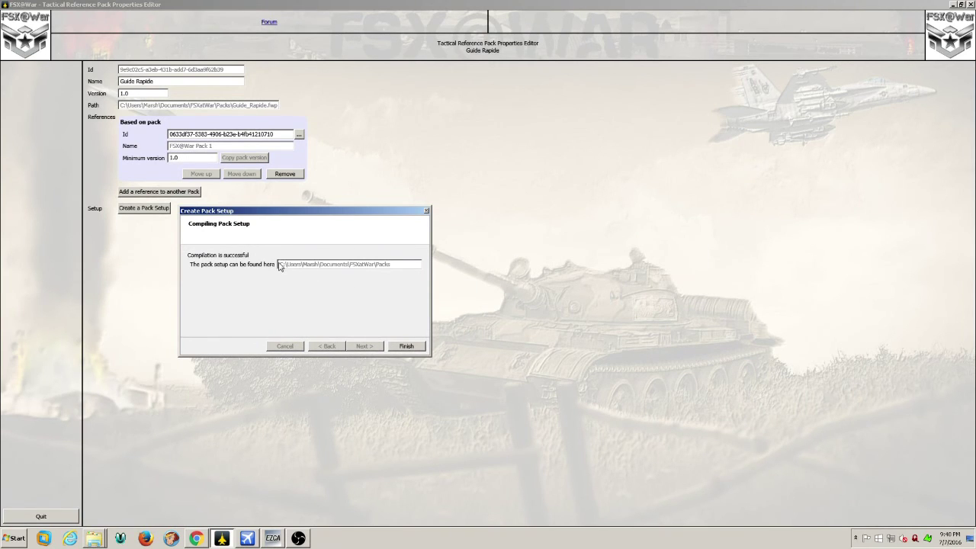
drag(390, 263, 279, 264)
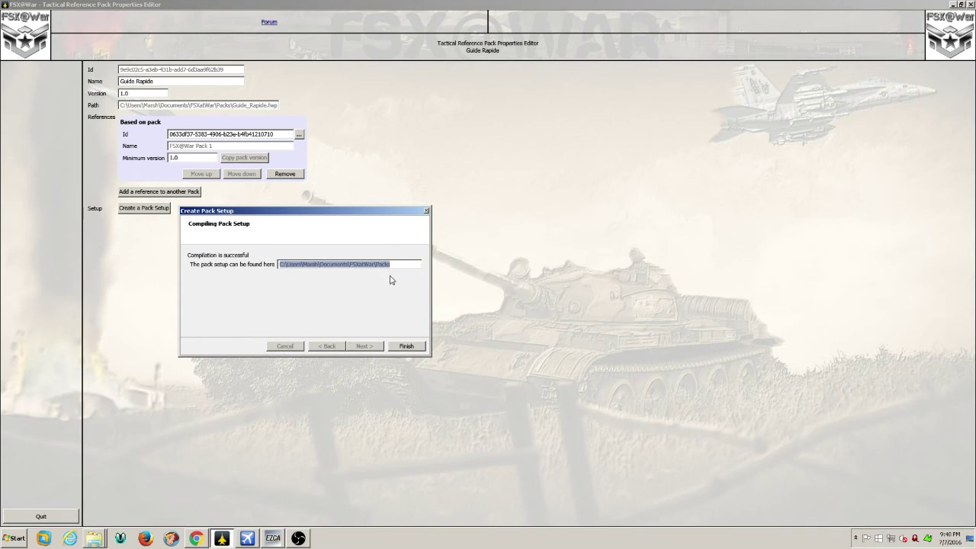
click(407, 348)
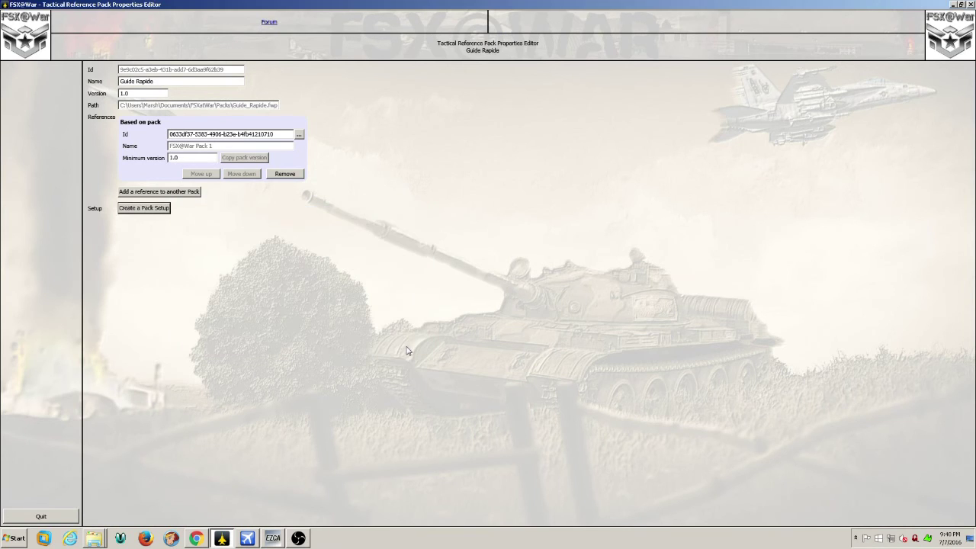
Switch to the Packs folder in Windows Explorer and locate Setup_Guide_Rapide_1.0.exe and Restore_Guide_Rapide_1.0_FSX_Files.exe, selecting both files
click(94, 540)
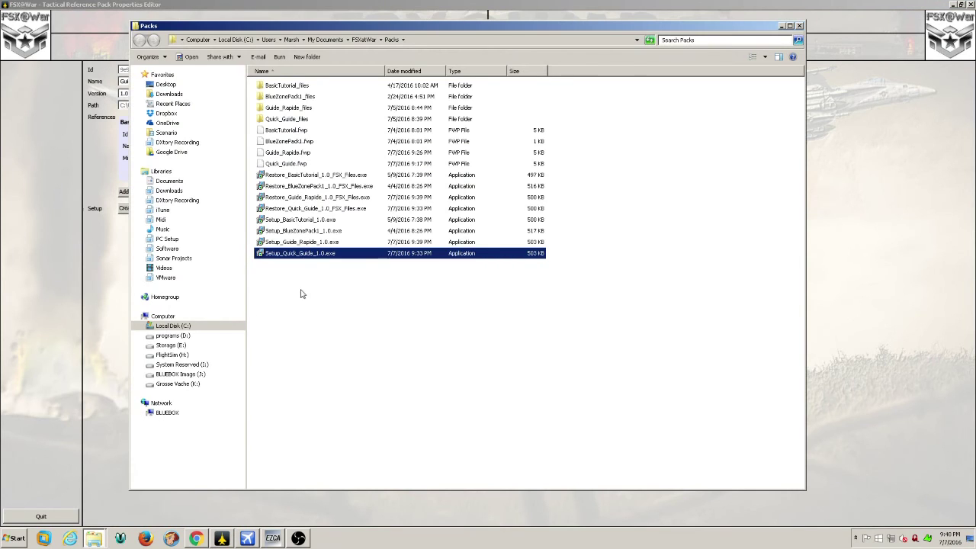
click(313, 301)
click(315, 253)
click(314, 242)
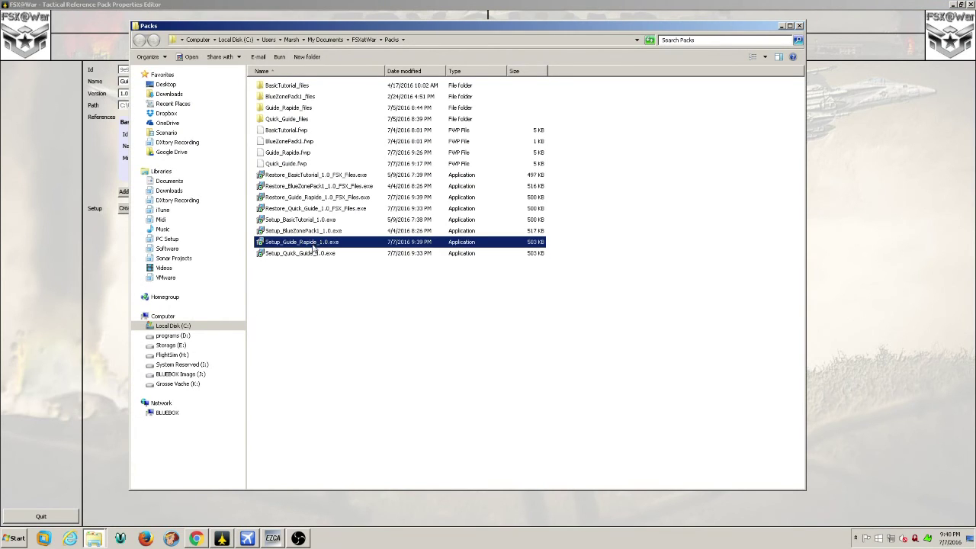
ctrl+click(317, 197)
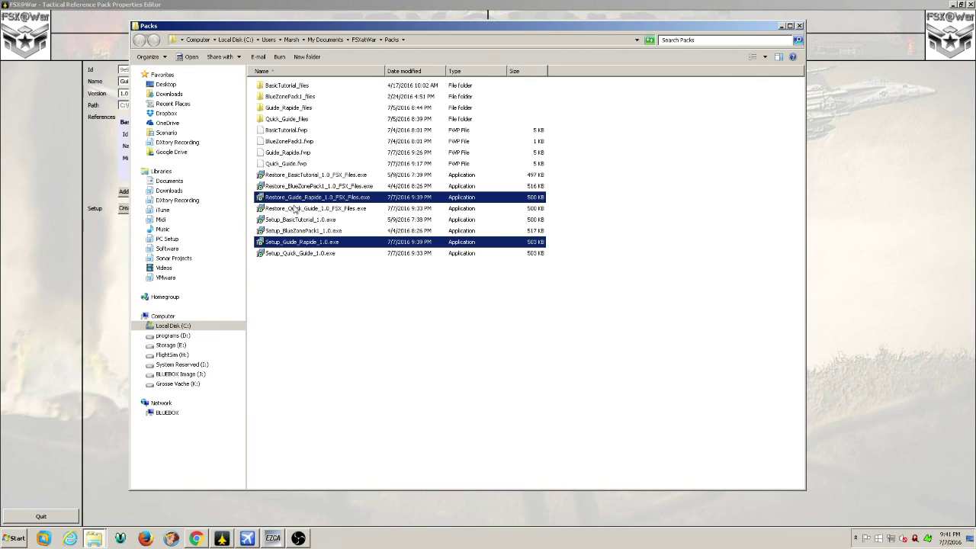
click(294, 200)
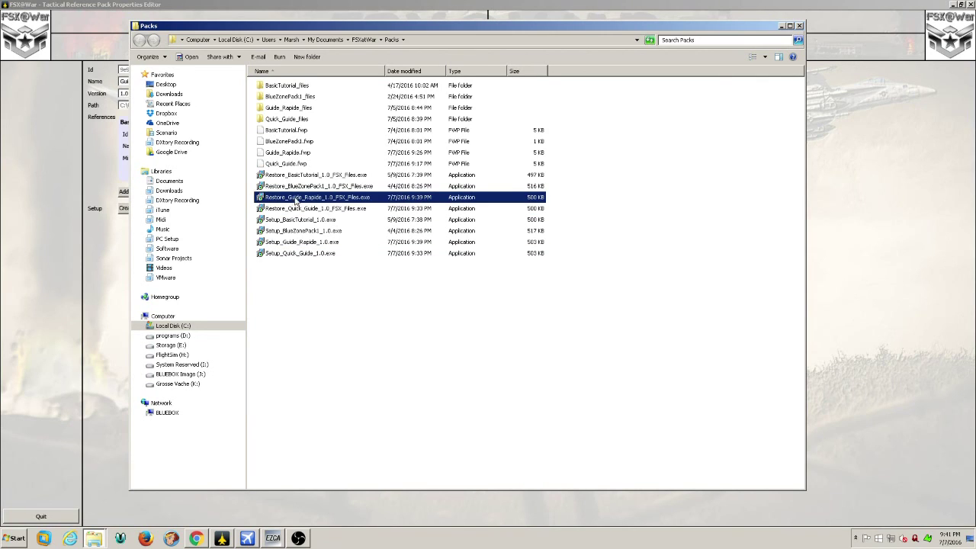
ctrl+click(298, 243)
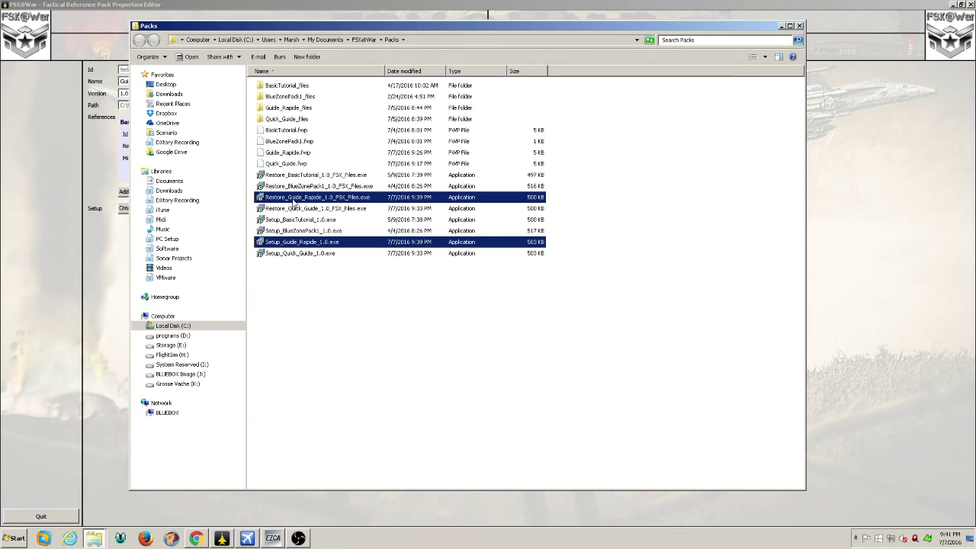
Switch back to FSX@War and leave the Guide Rapide pack's properties editor
click(63, 141)
click(41, 516)
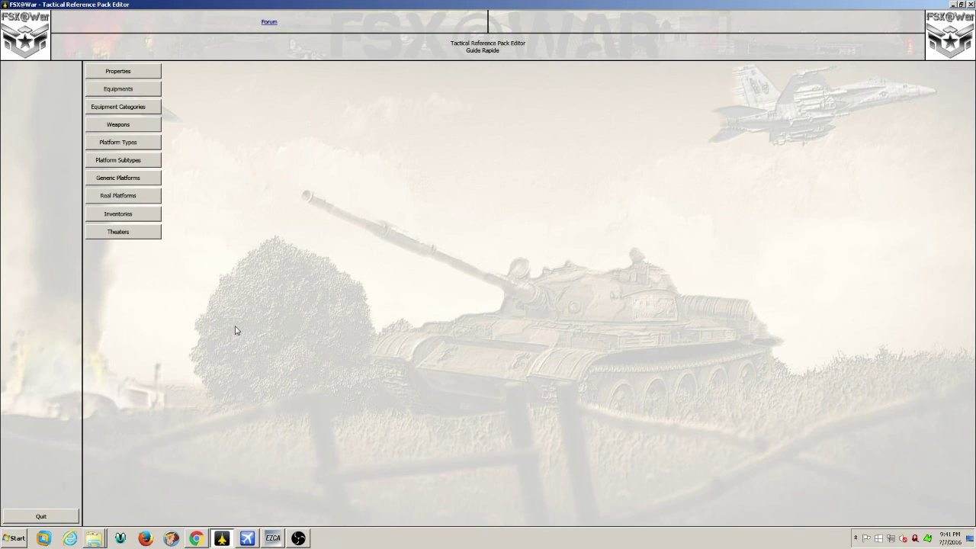